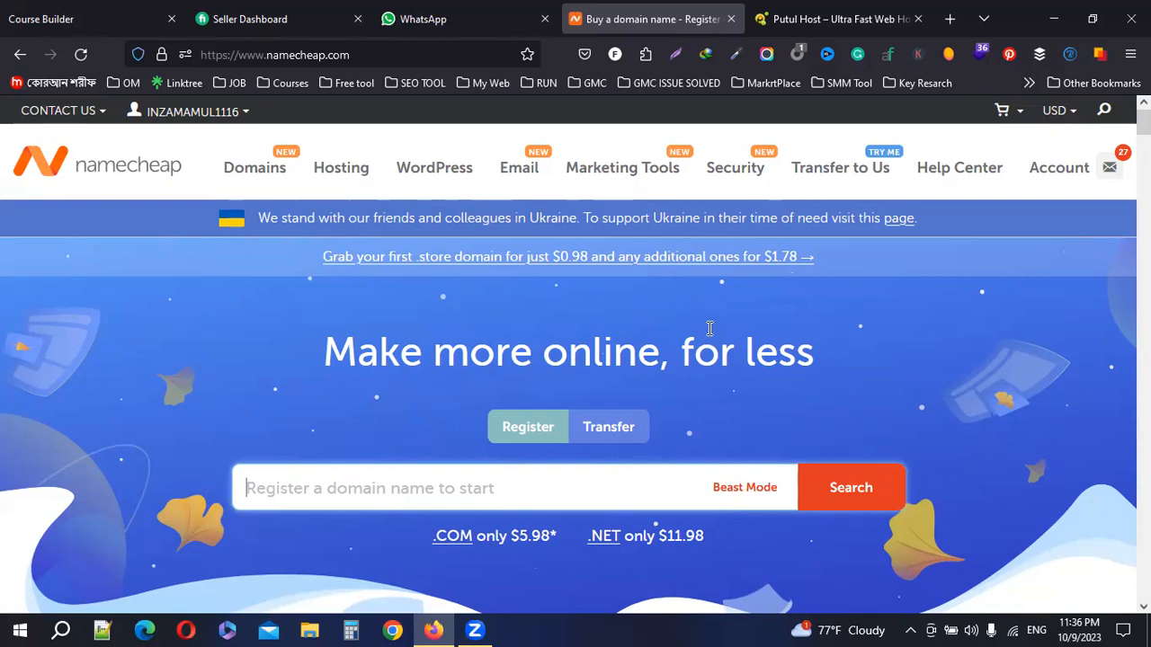
Open the account's Domain List and hide the domain recommendation shown under blueprintstationery.store
mouse_move(1059, 167)
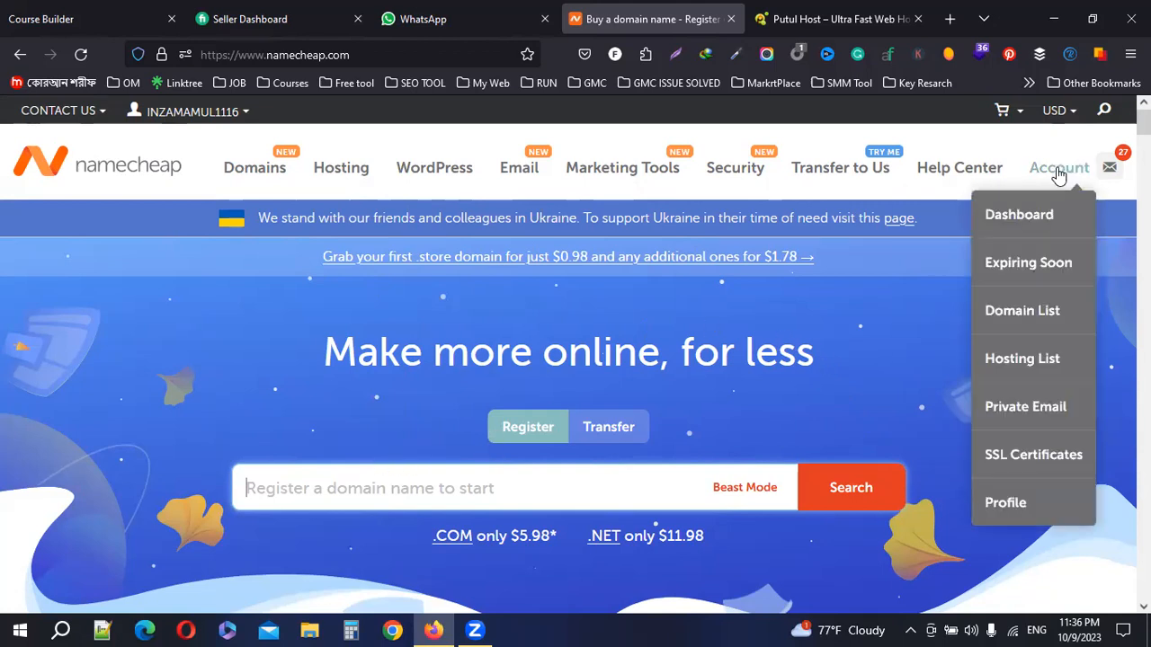
left_click(1029, 216)
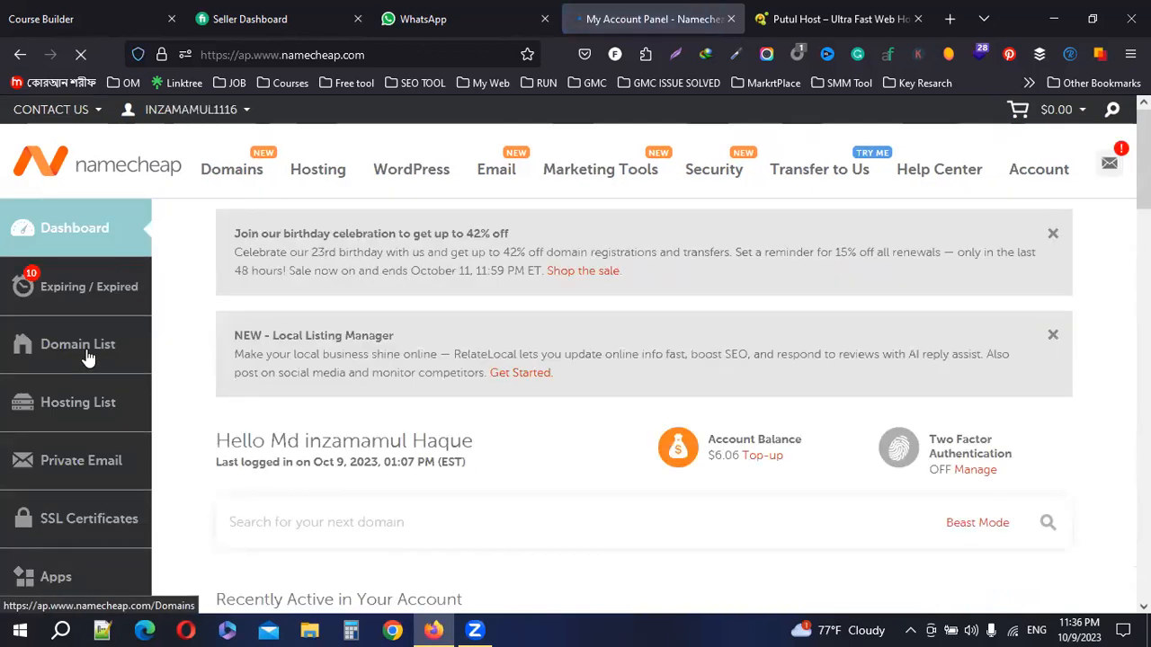
left_click(86, 351)
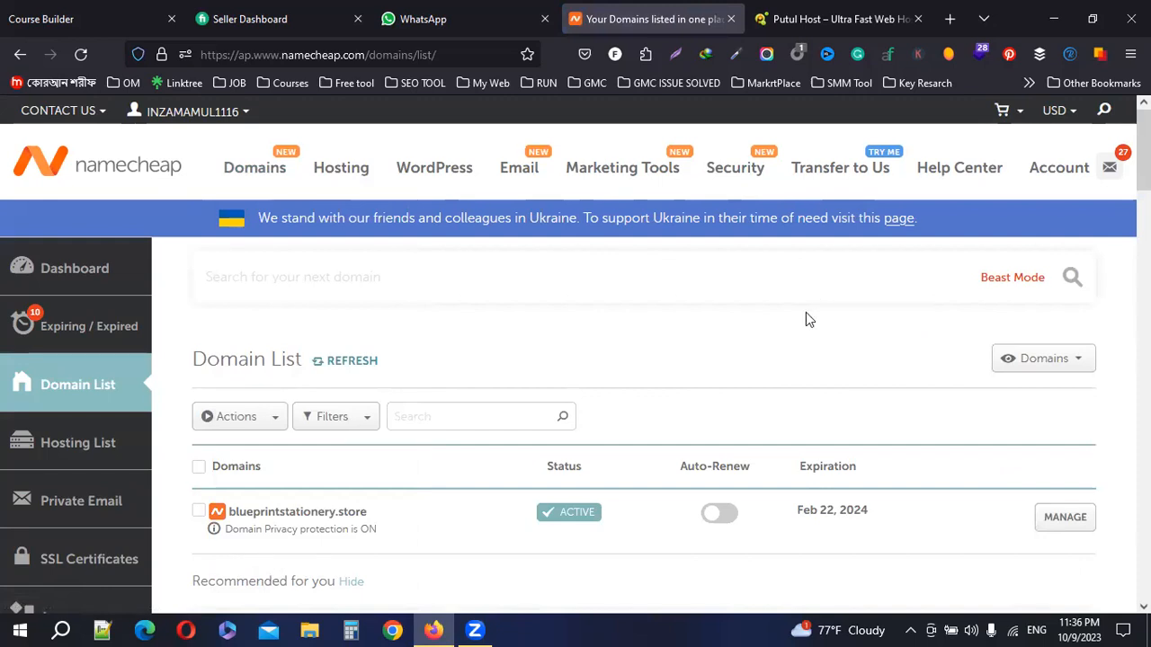
scroll(806, 322, "down", 2)
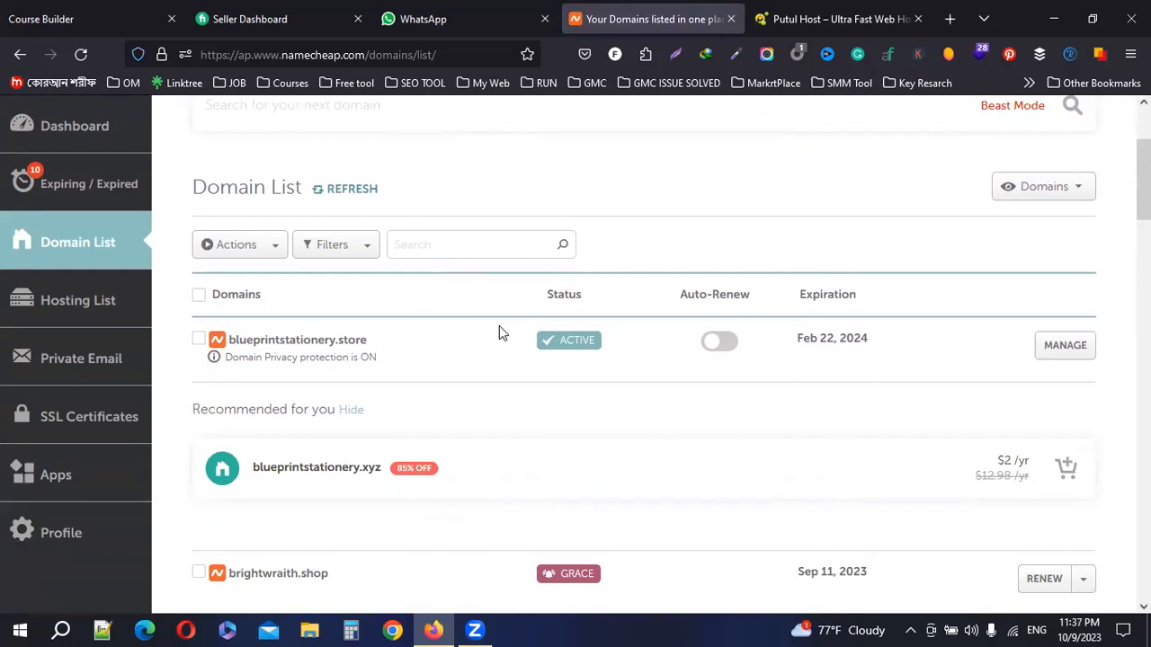
left_click(348, 418)
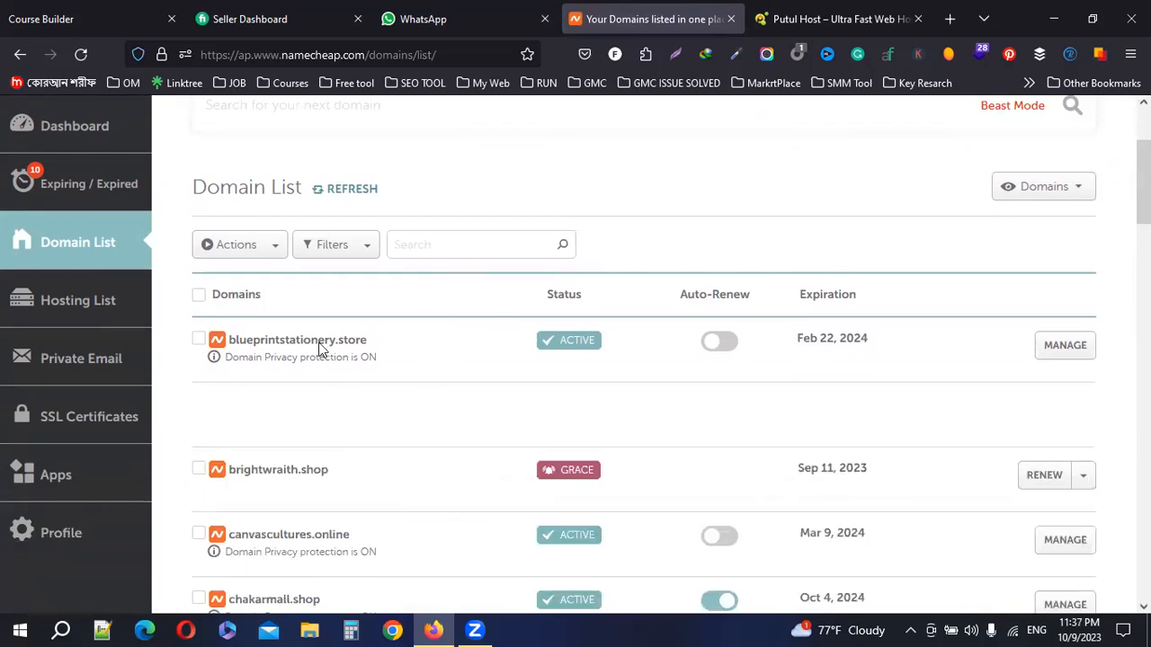
Look through the whole domain list for each domain's status and expiration, and highlight the expiration date of brightwraith.shop
scroll(317, 339, "down", 9)
scroll(316, 338, "down", 3)
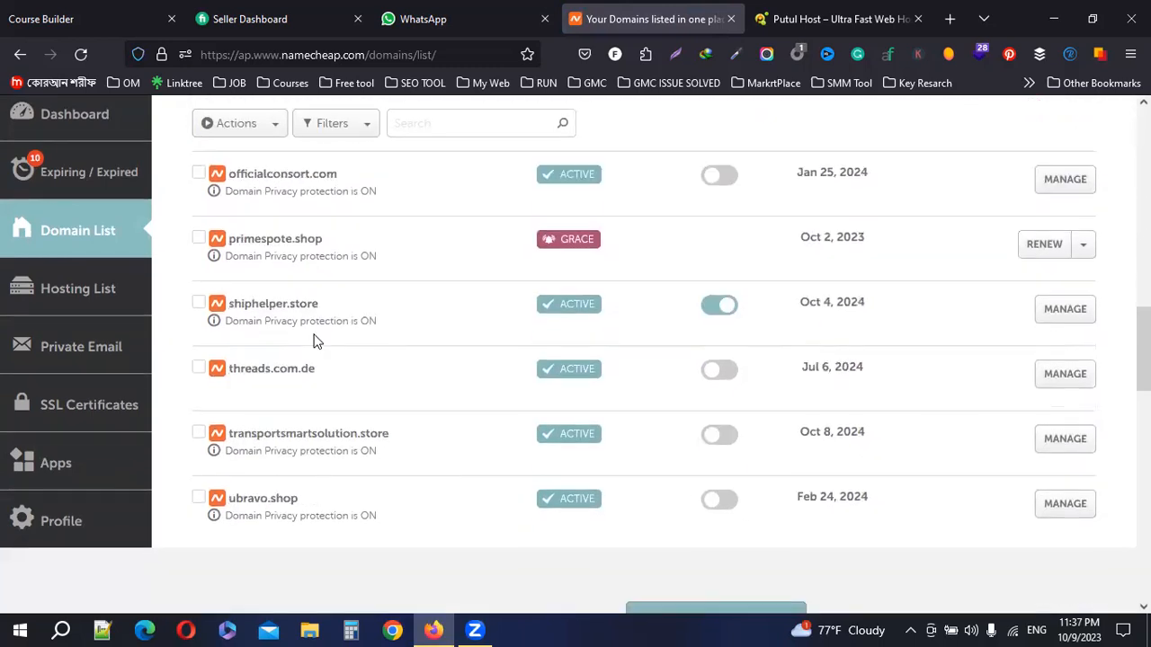
scroll(395, 371, "up", 2)
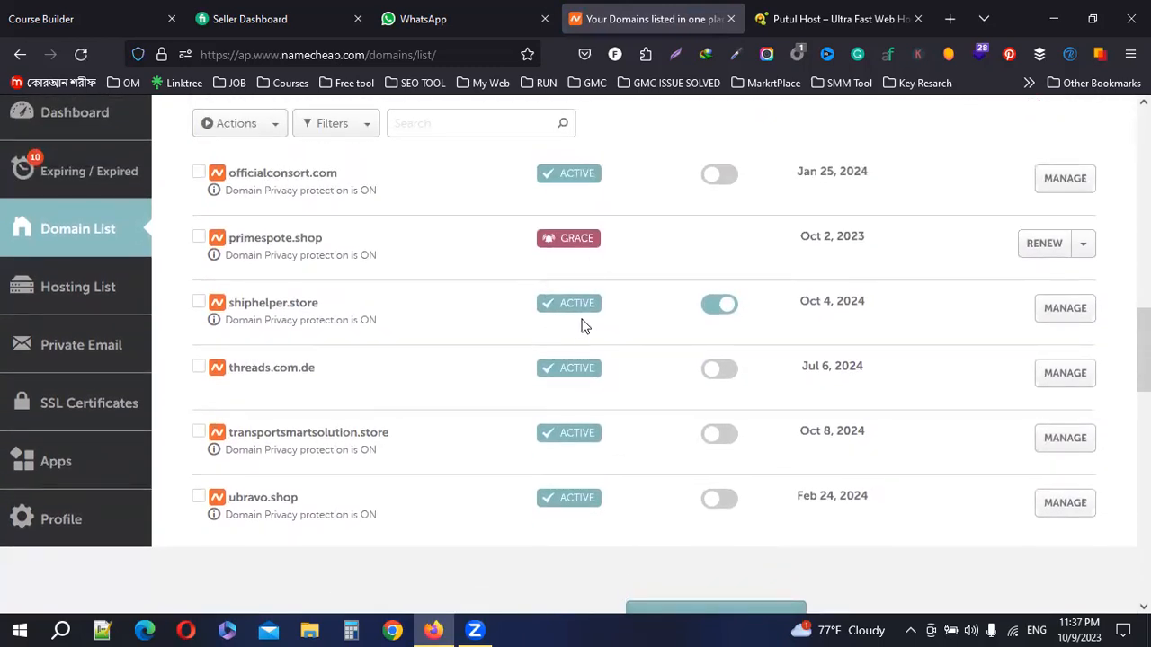
scroll(657, 280, "up", 2)
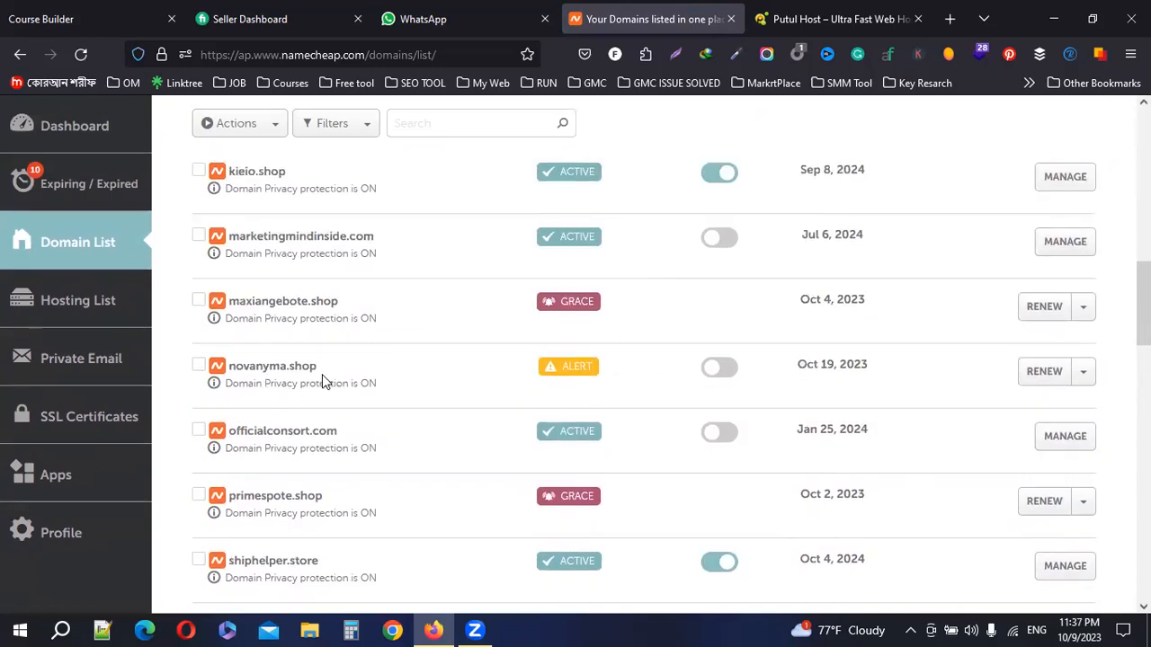
scroll(476, 378, "up", 1)
scroll(509, 387, "up", 2)
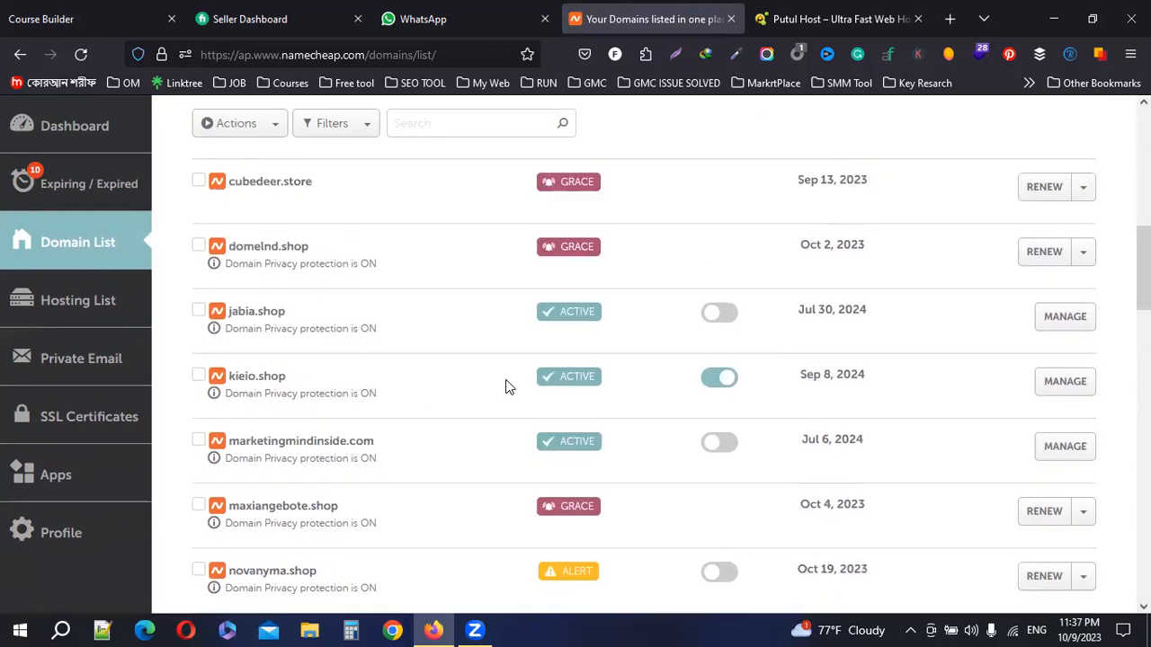
scroll(505, 387, "up", 4)
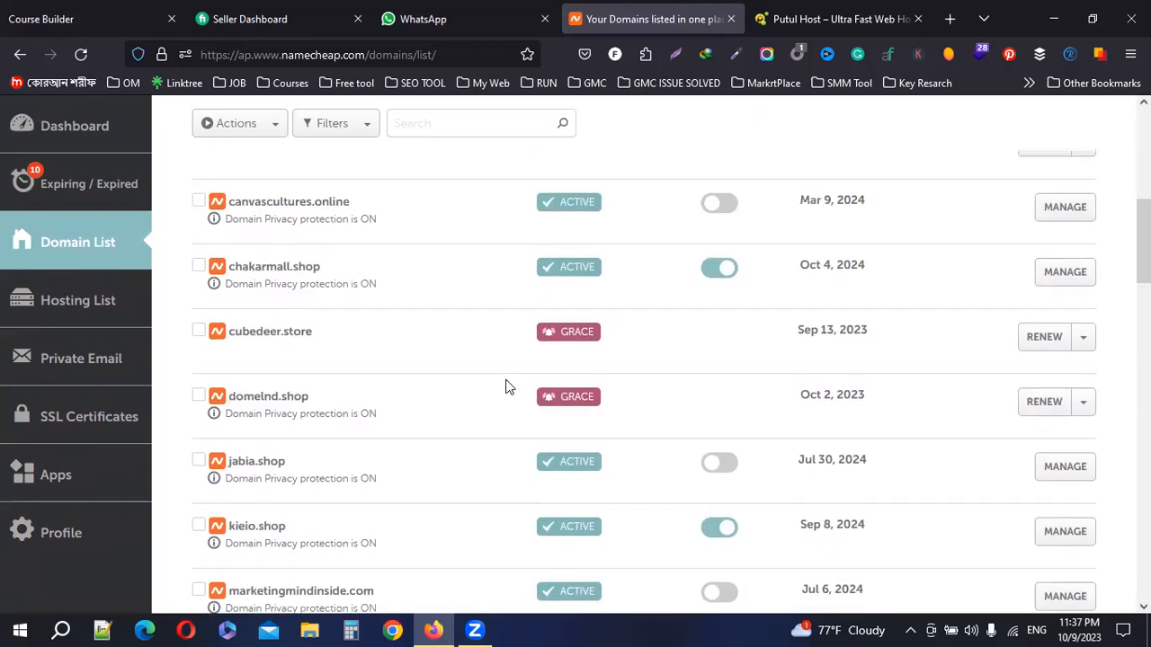
scroll(505, 386, "up", 2)
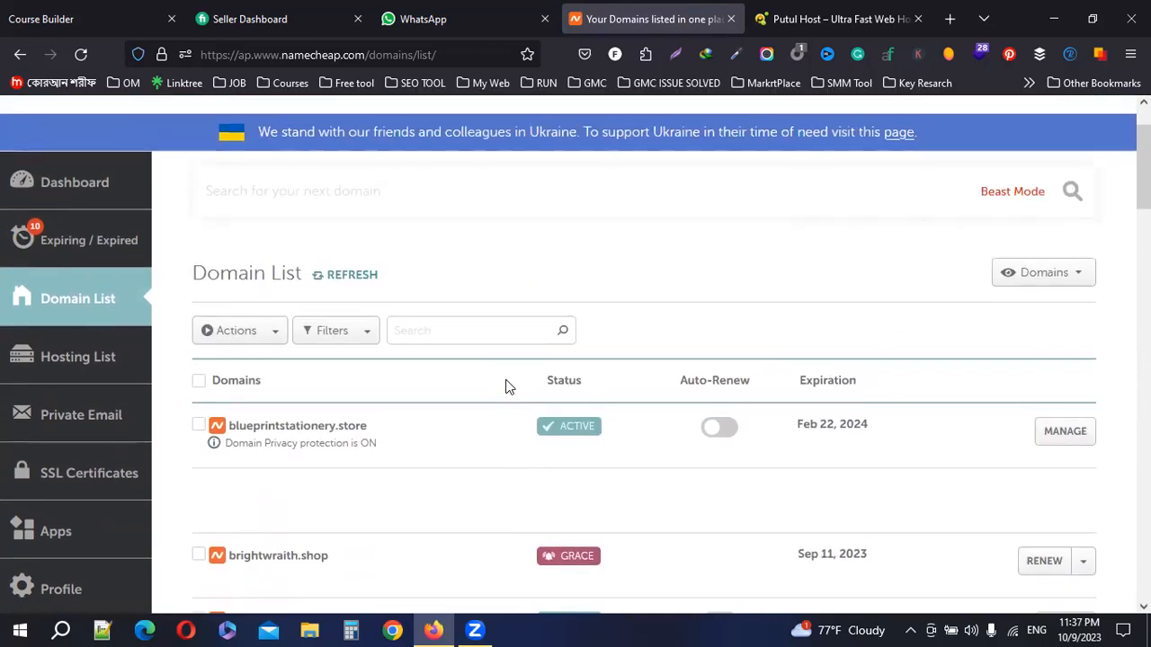
left_click_drag(799, 555, 868, 555)
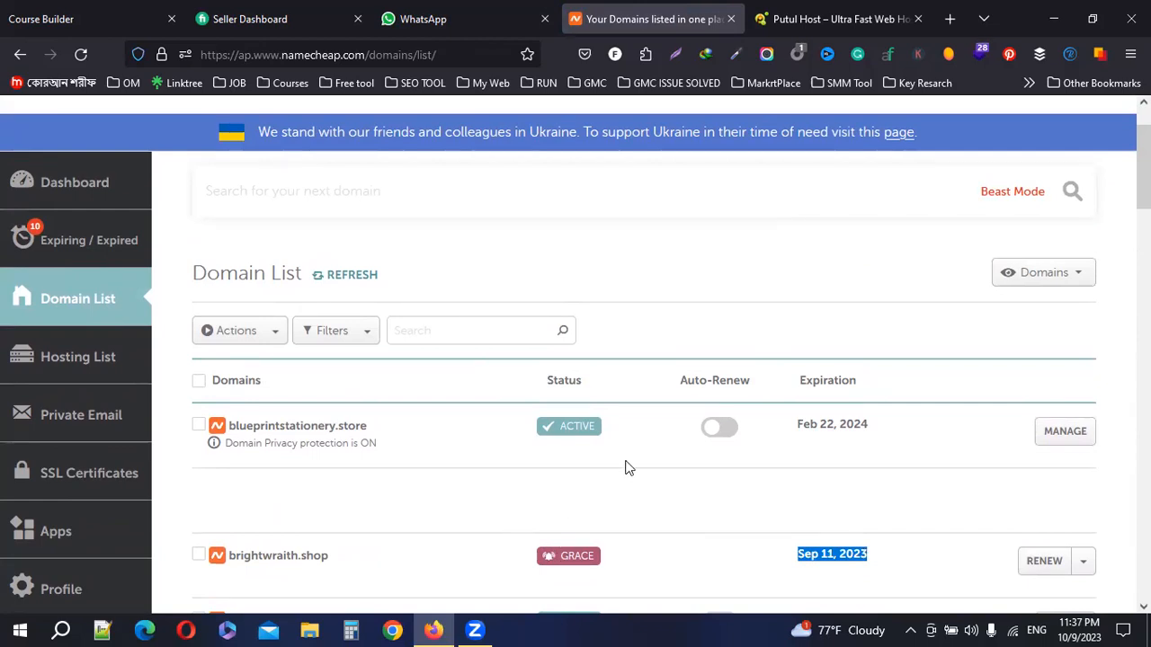
Go through the domain list again, comparing active domains with those in grace or alert status
scroll(611, 444, "down", 10)
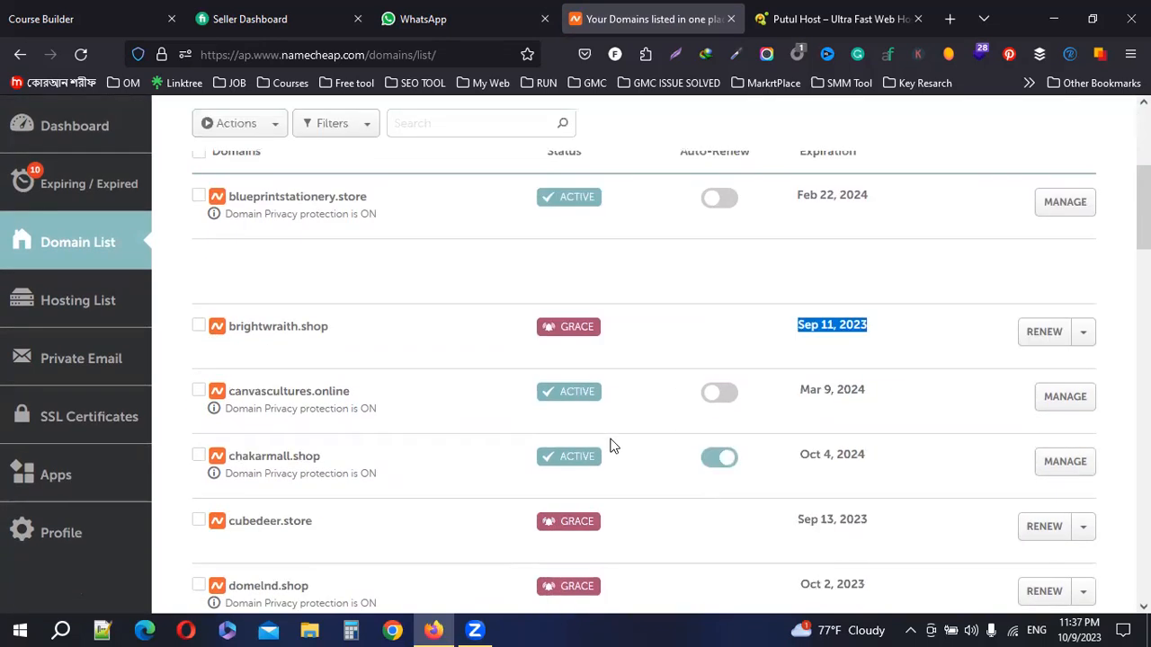
scroll(611, 444, "down", 5)
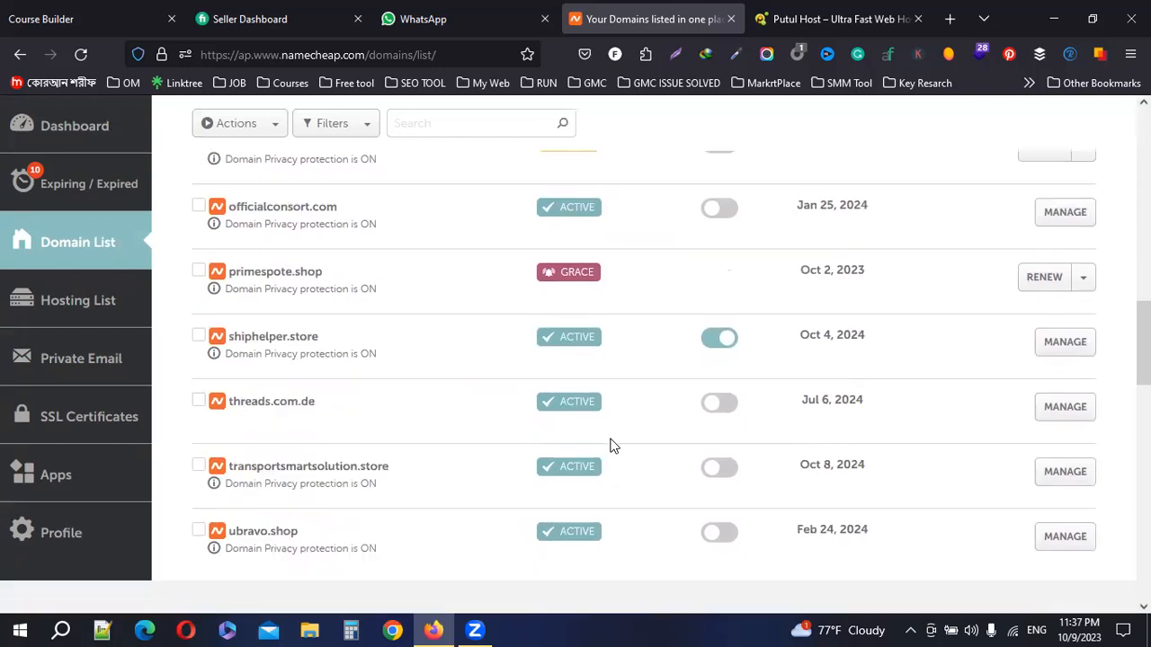
scroll(611, 444, "up", 15)
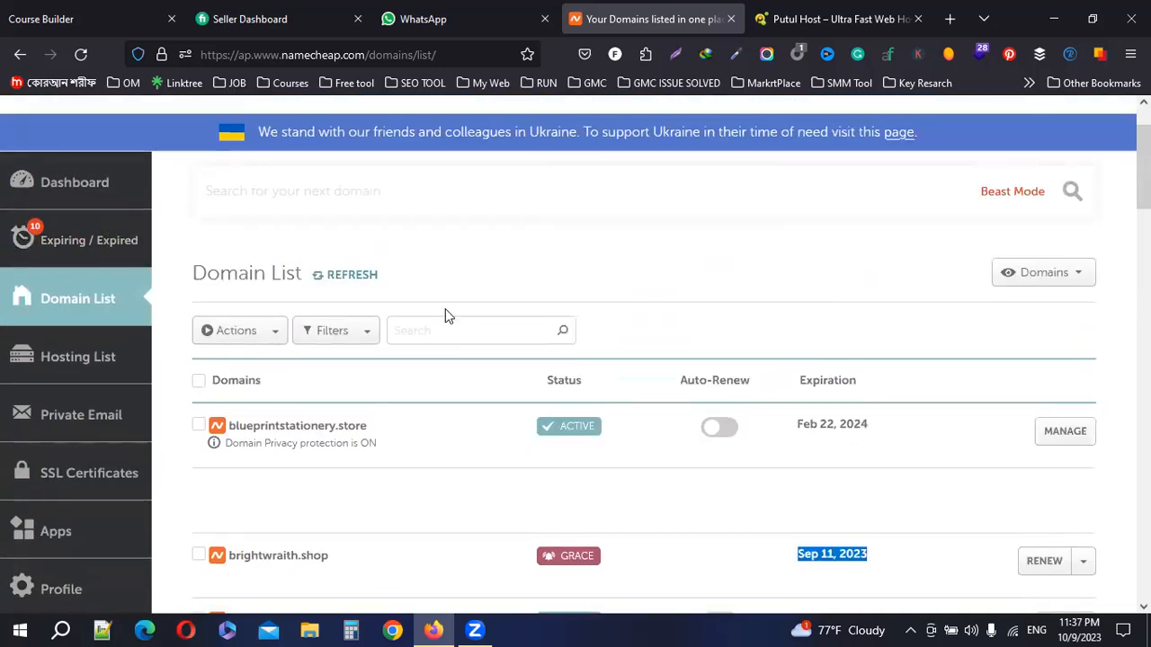
scroll(445, 308, "up", 1)
scroll(636, 318, "down", 2)
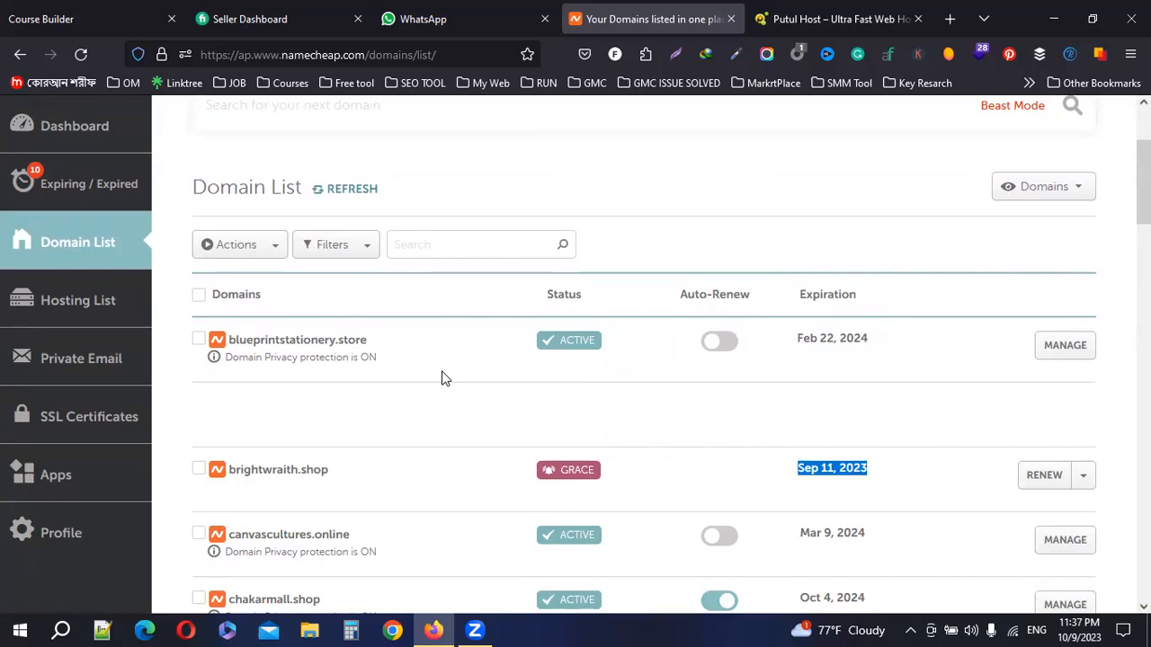
scroll(596, 377, "down", 3)
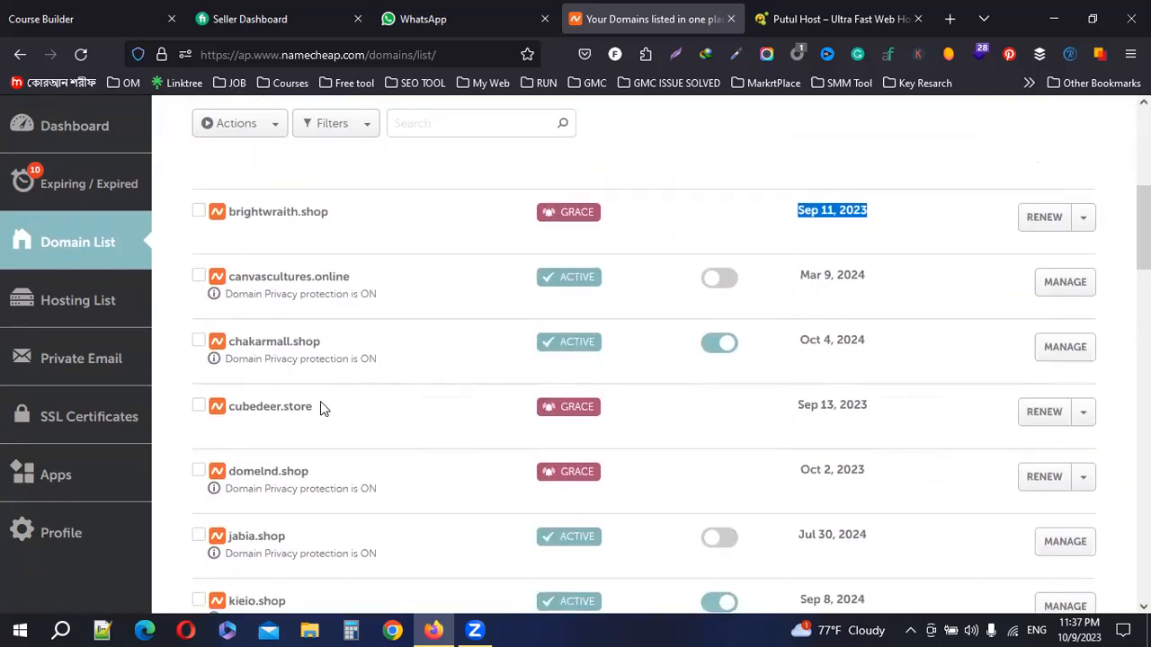
scroll(321, 402, "down", 4)
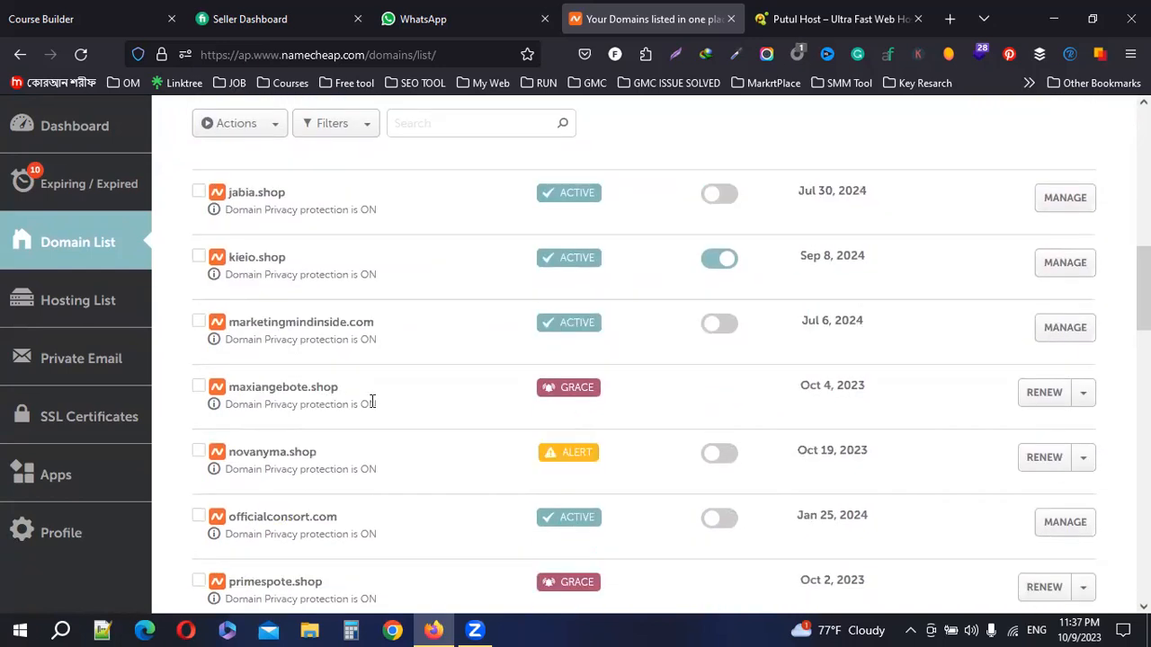
scroll(372, 402, "up", 8)
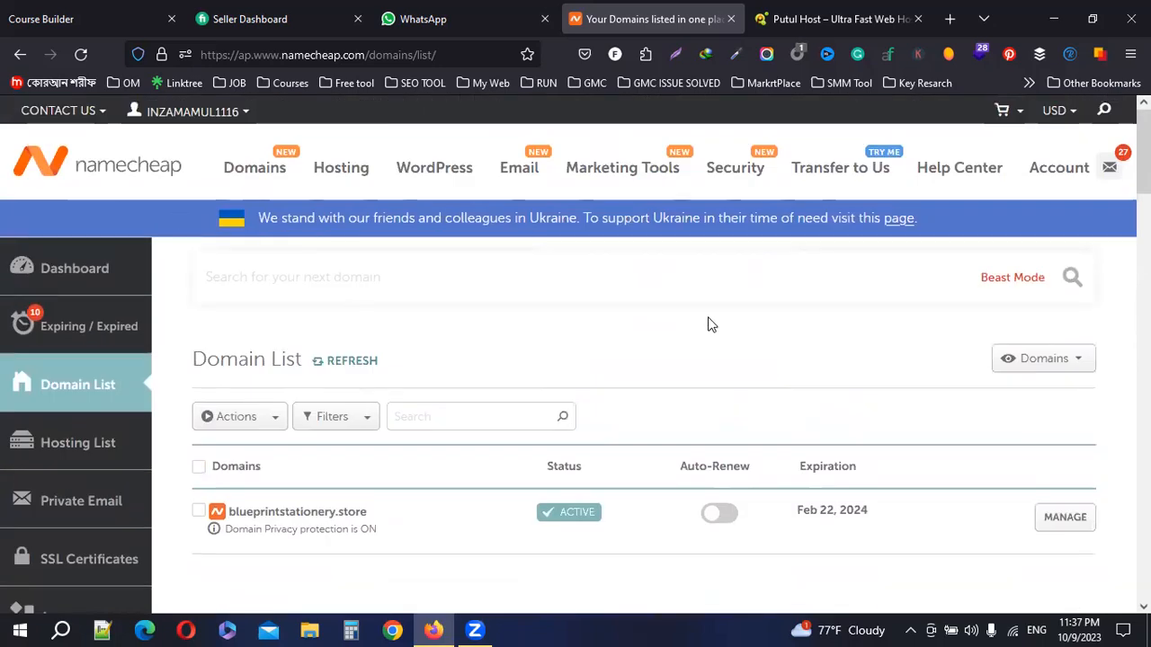
mouse_move(353, 184)
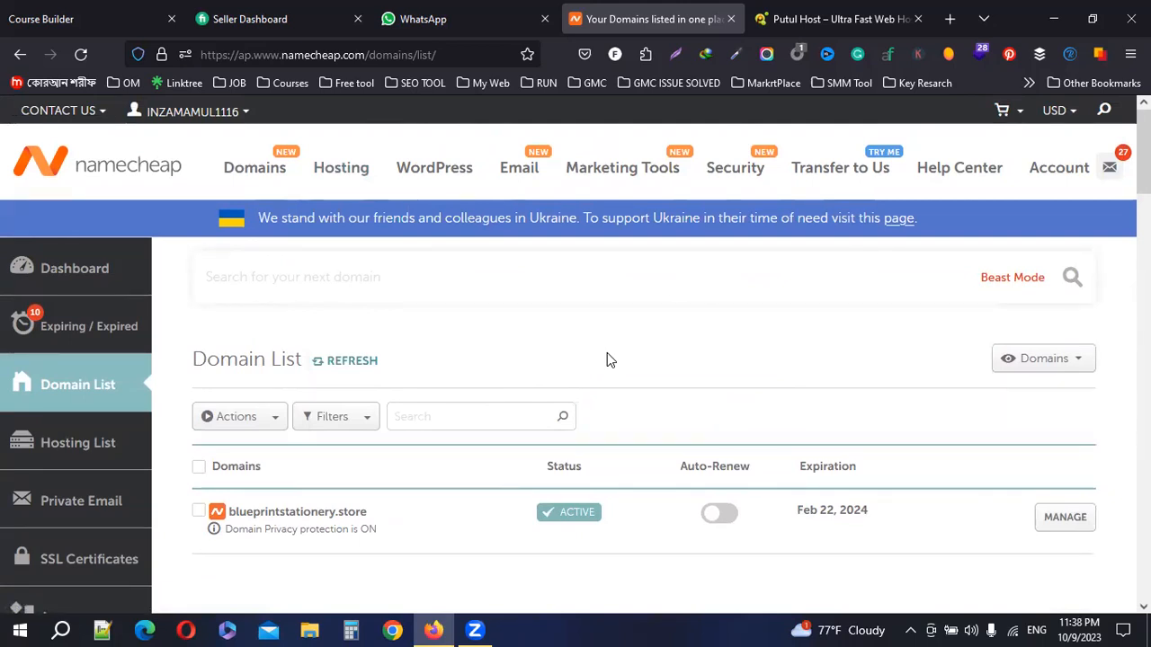
Switch to the Putul Host site and examine the name and price of the PRO 10GB web hosting plan
key("ctrl+Tab")
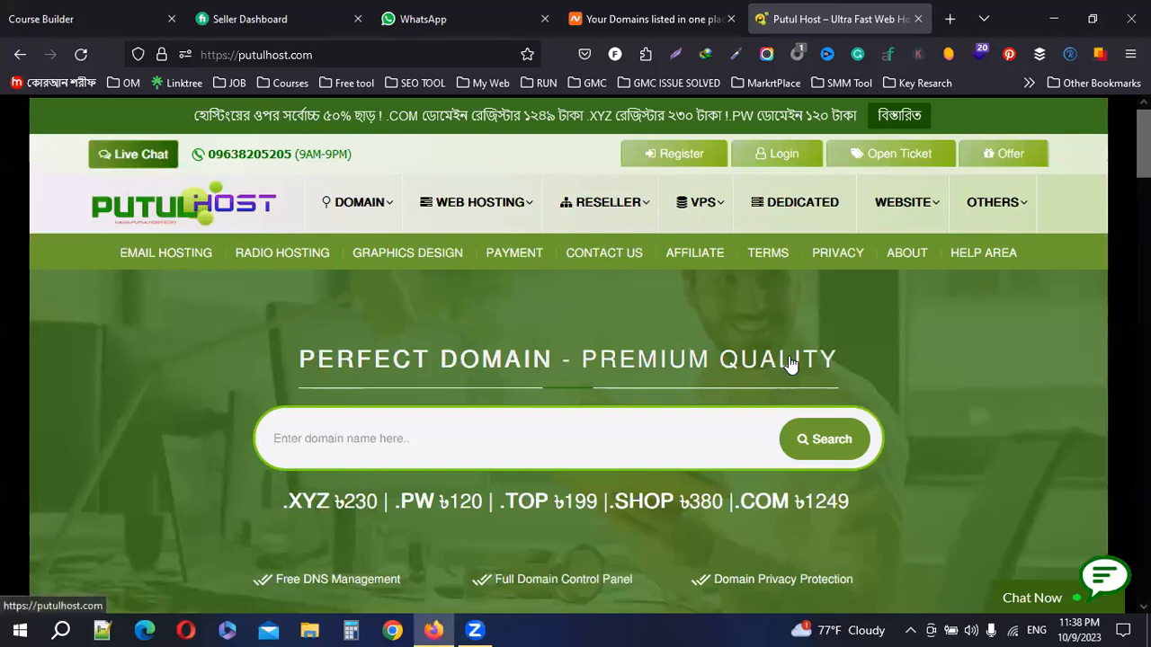
scroll(783, 360, "down", 5)
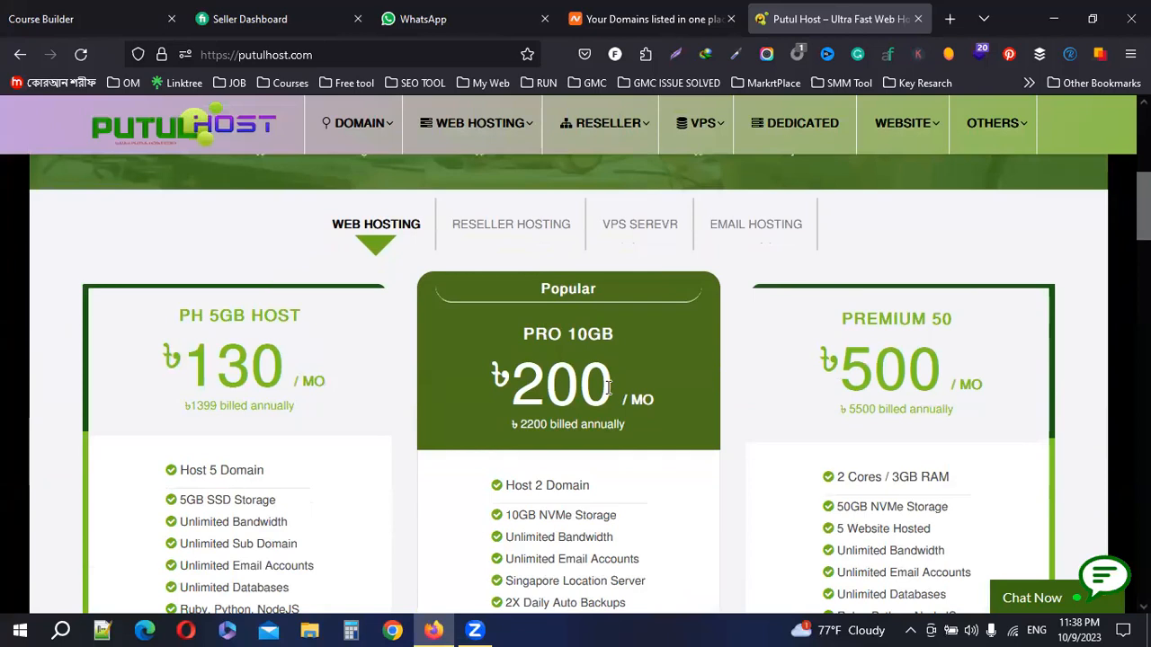
left_click_drag(520, 334, 632, 329)
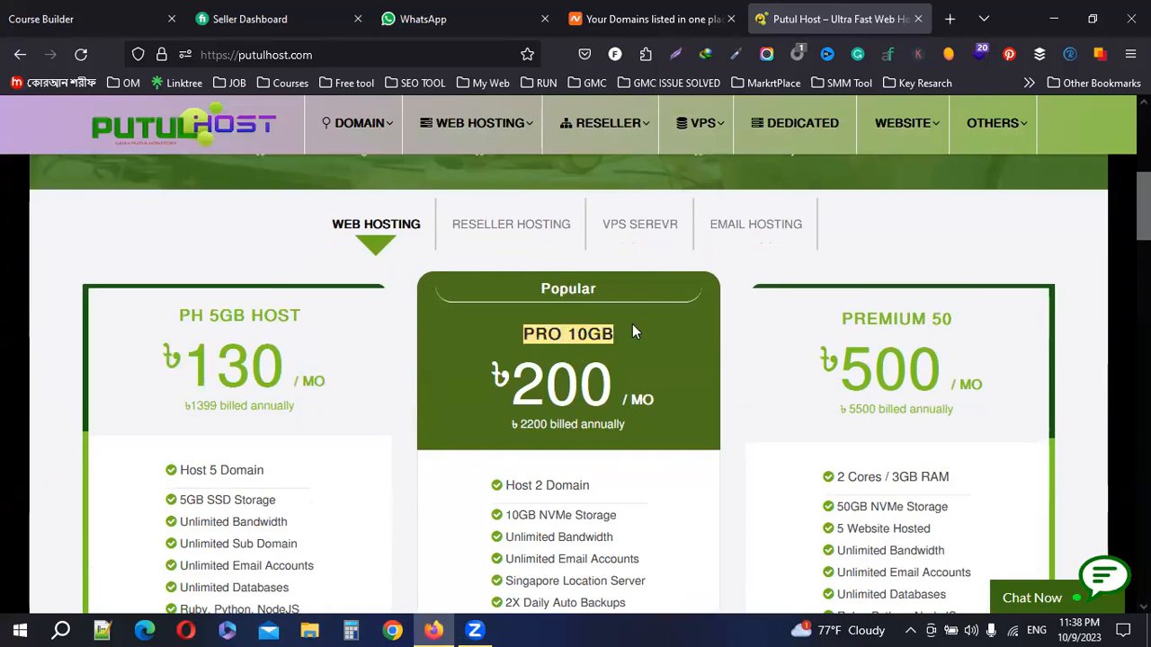
scroll(627, 333, "down", 1)
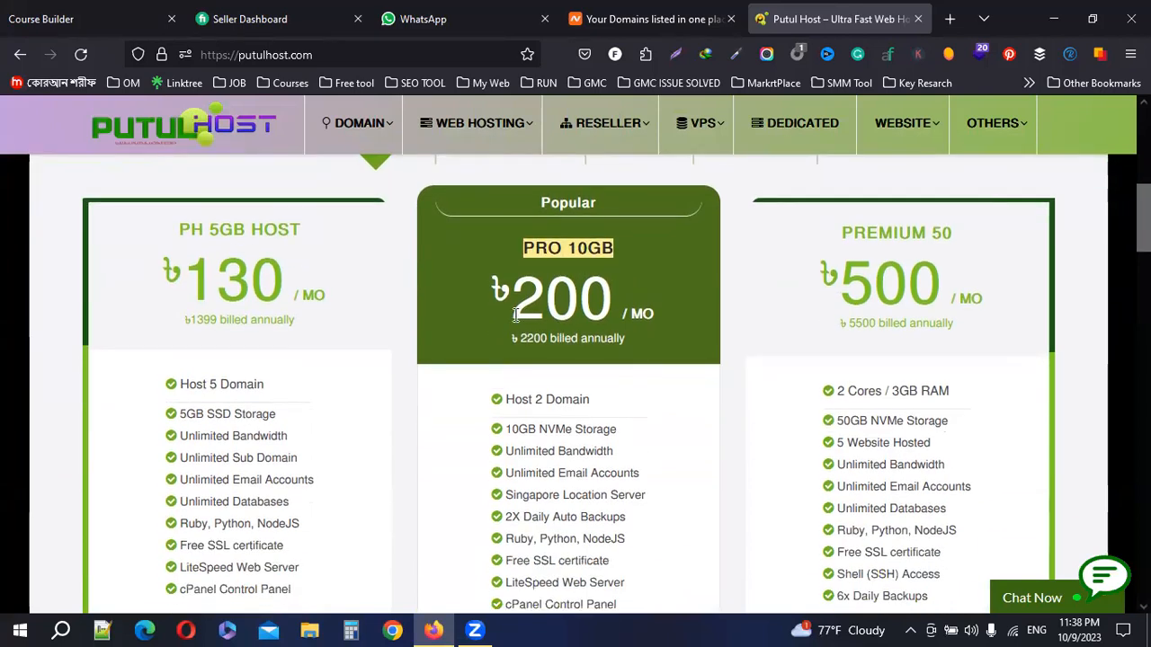
left_click_drag(511, 297, 654, 312)
left_click(676, 332)
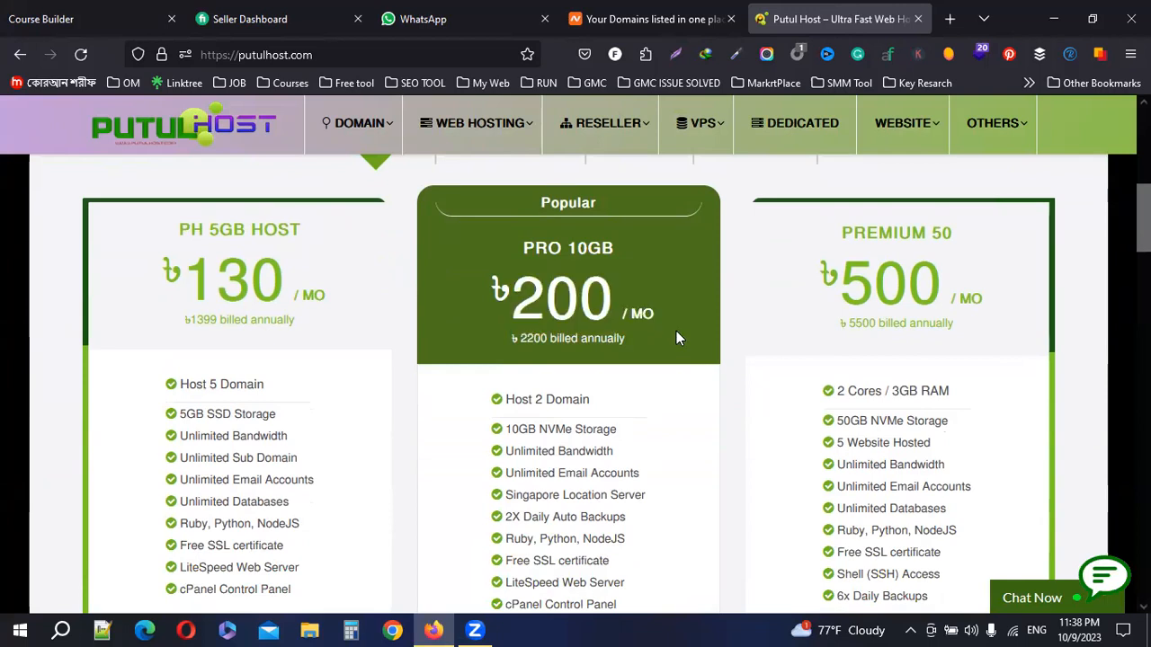
Compare the features of the web hosting plans, highlighting the hosted domain or website allowance of PH 5GB HOST and PREMIUM 50
scroll(678, 328, "down", 1)
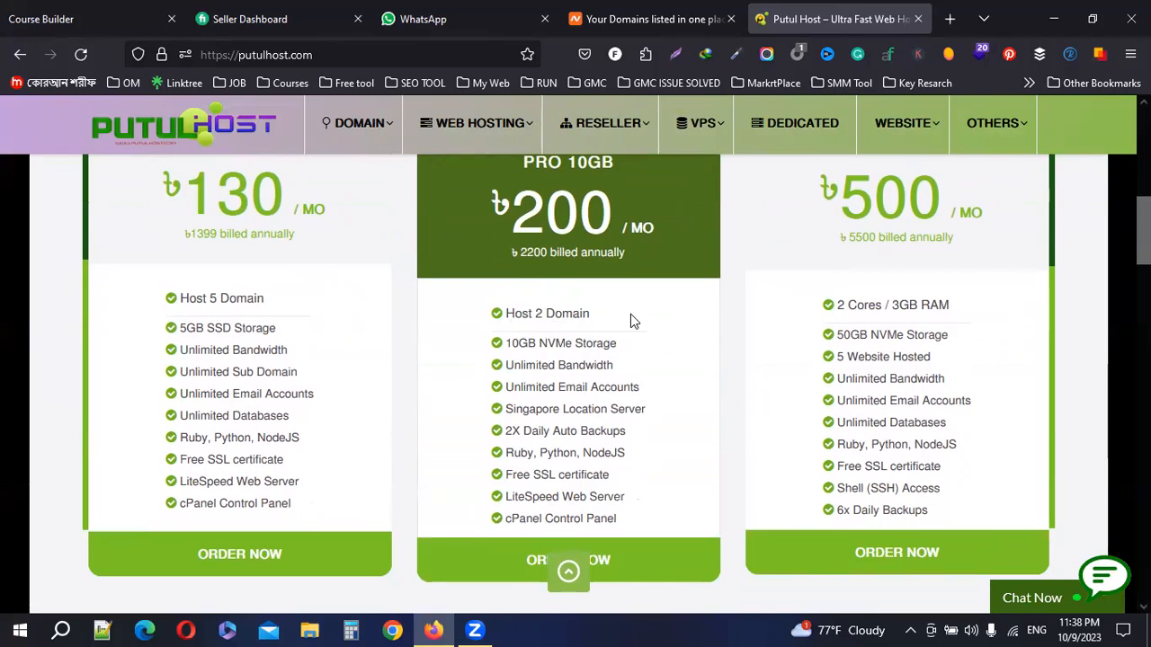
triple_click(213, 299)
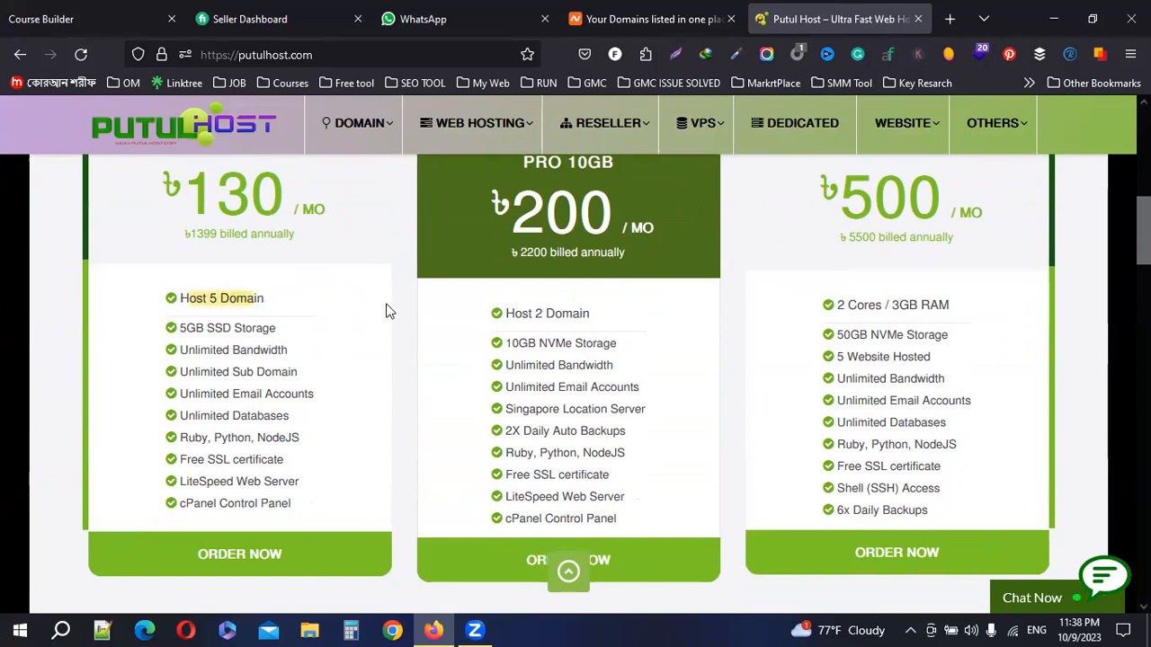
left_click_drag(845, 305, 890, 306)
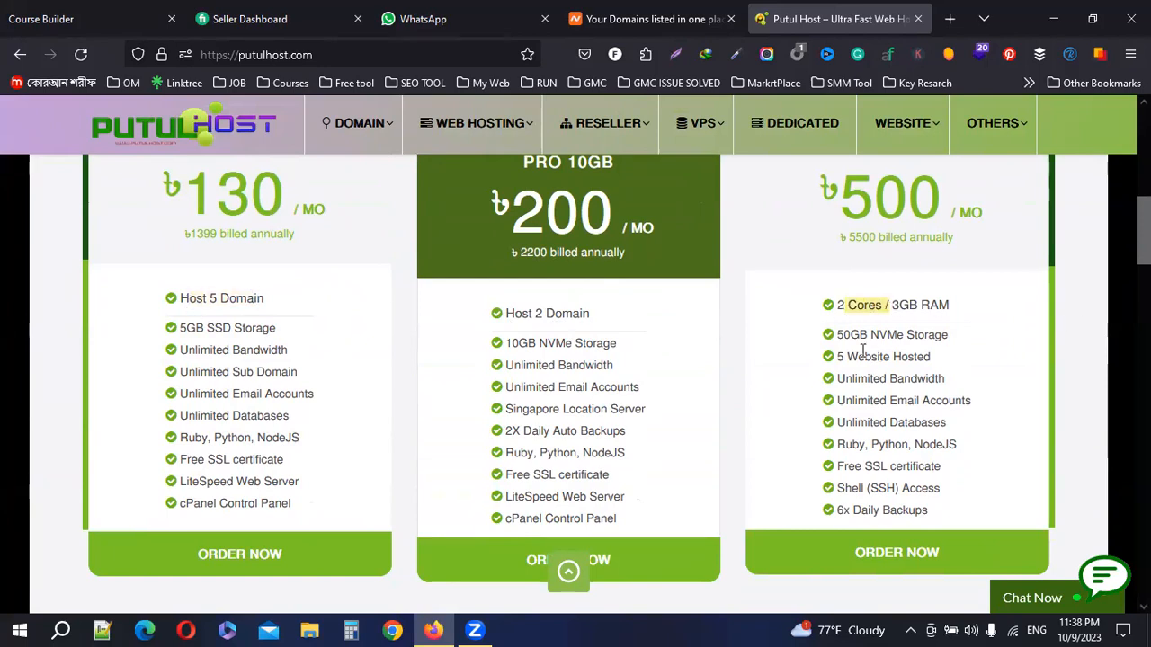
left_click_drag(837, 357, 955, 362)
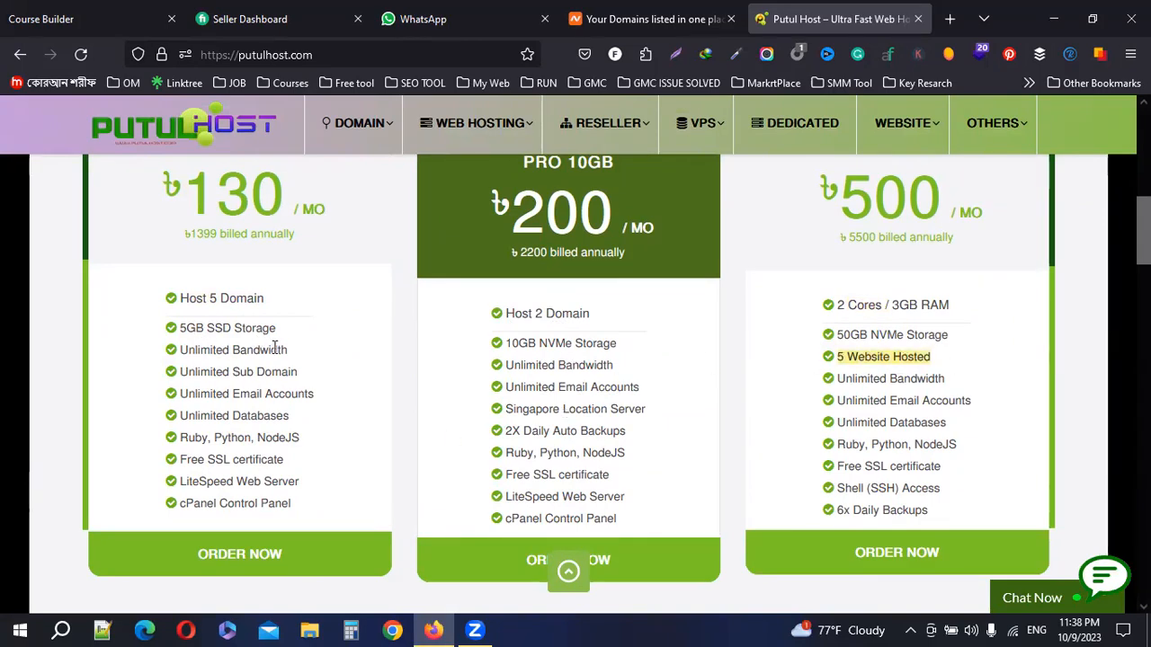
Look over the other hosting services, and highlight the names of the PRO 10GB and PREMIUM 50 web hosting plans
scroll(763, 389, "down", 6)
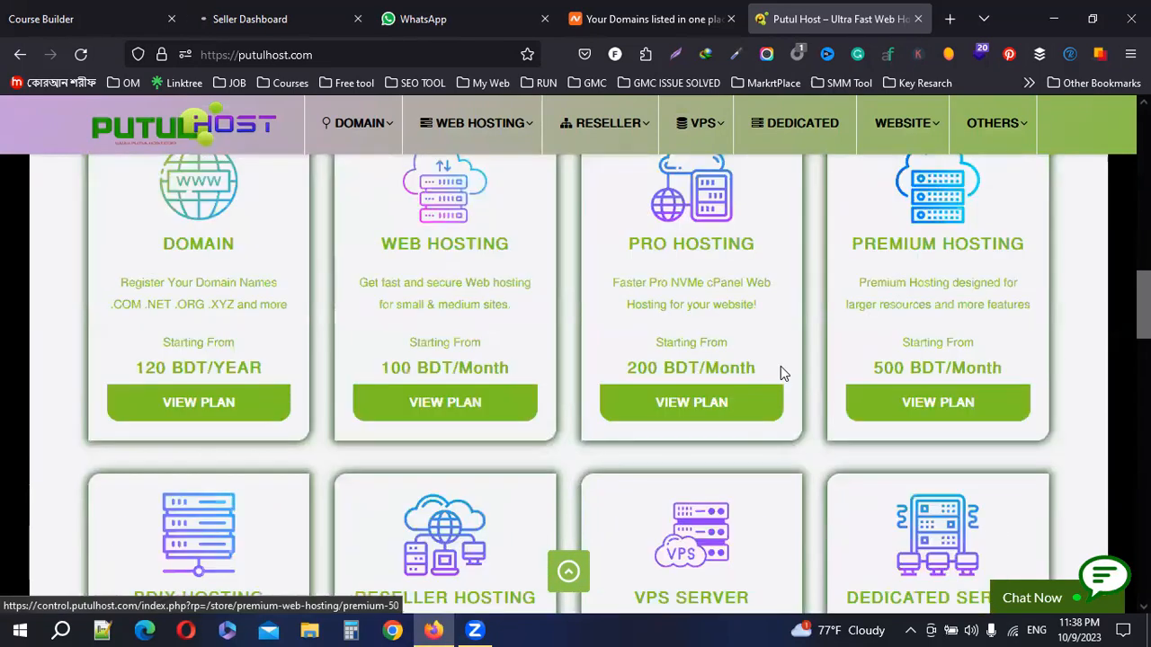
scroll(780, 373, "up", 6)
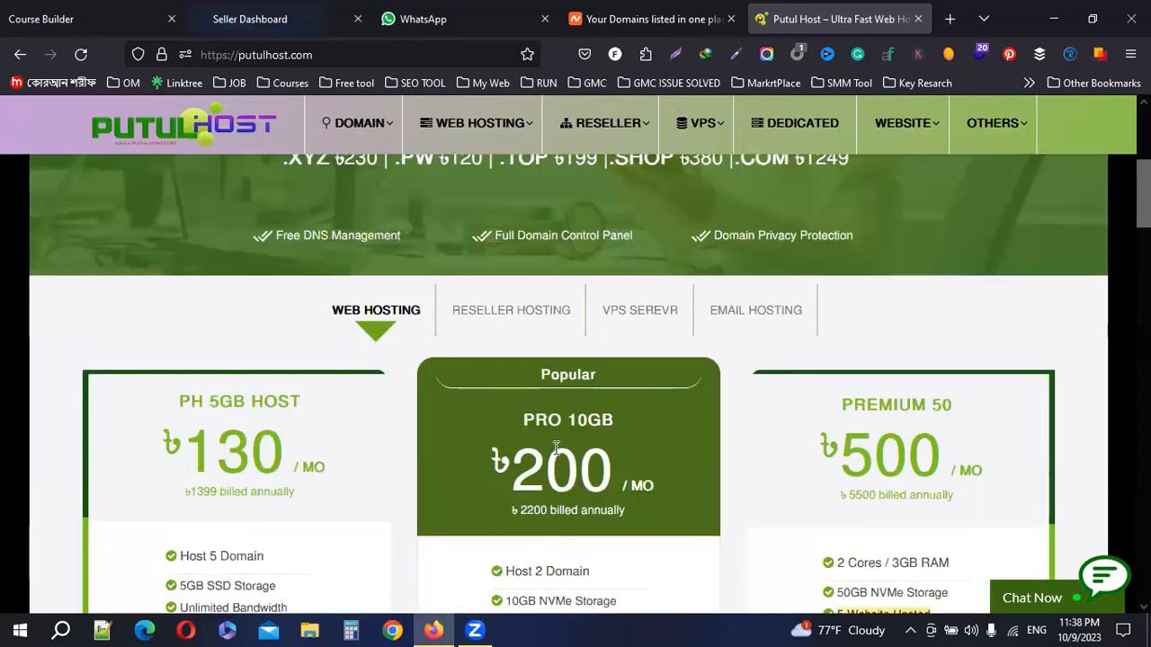
left_click_drag(518, 419, 689, 418)
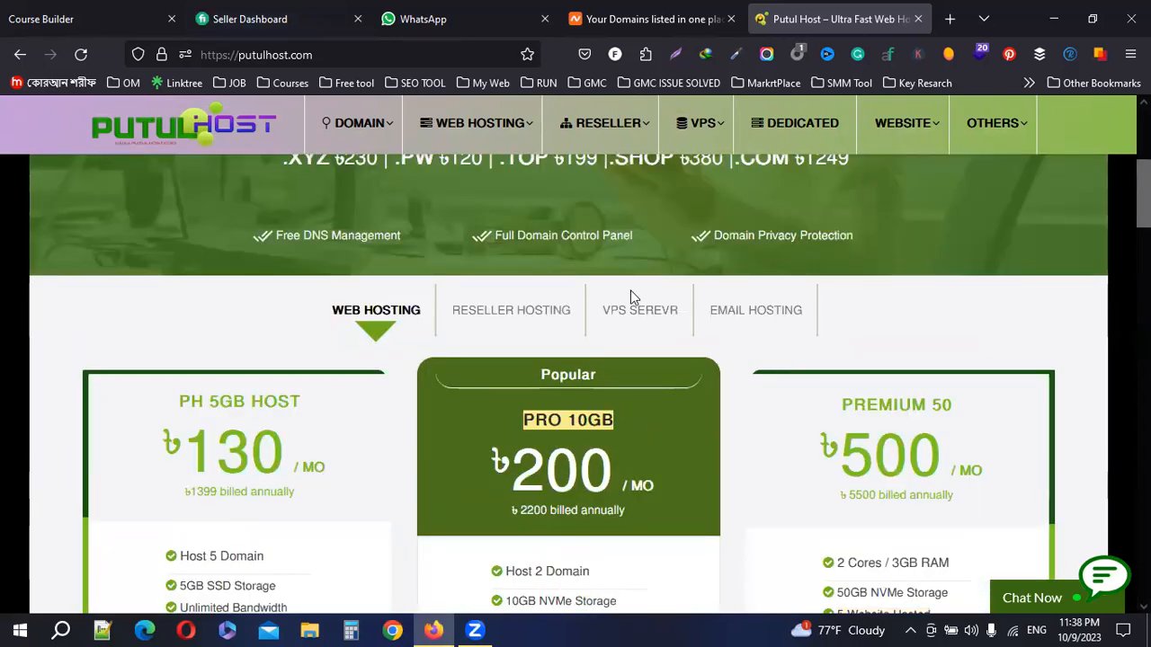
left_click_drag(842, 406, 915, 405)
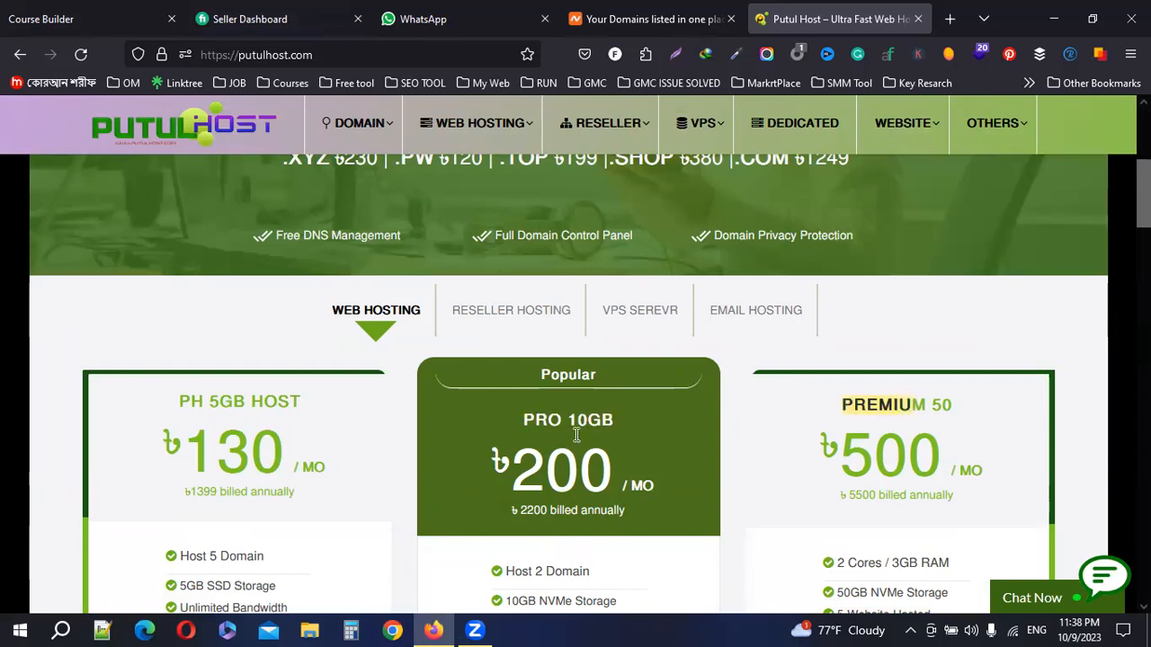
scroll(579, 433, "up", 3)
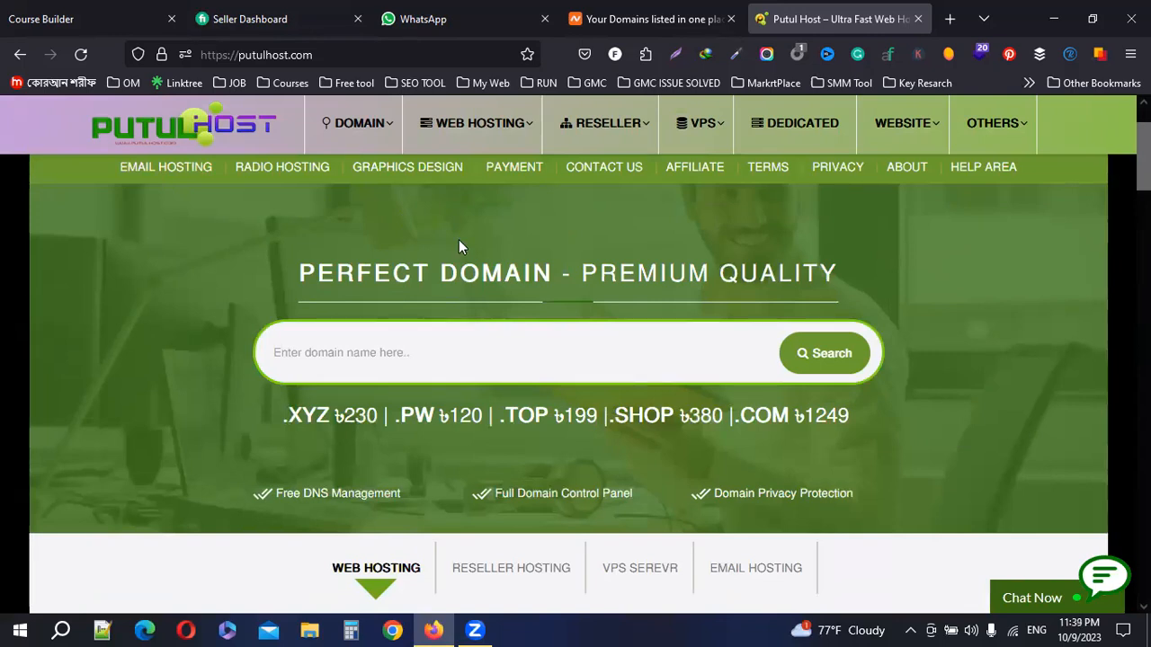
scroll(526, 257, "down", 3)
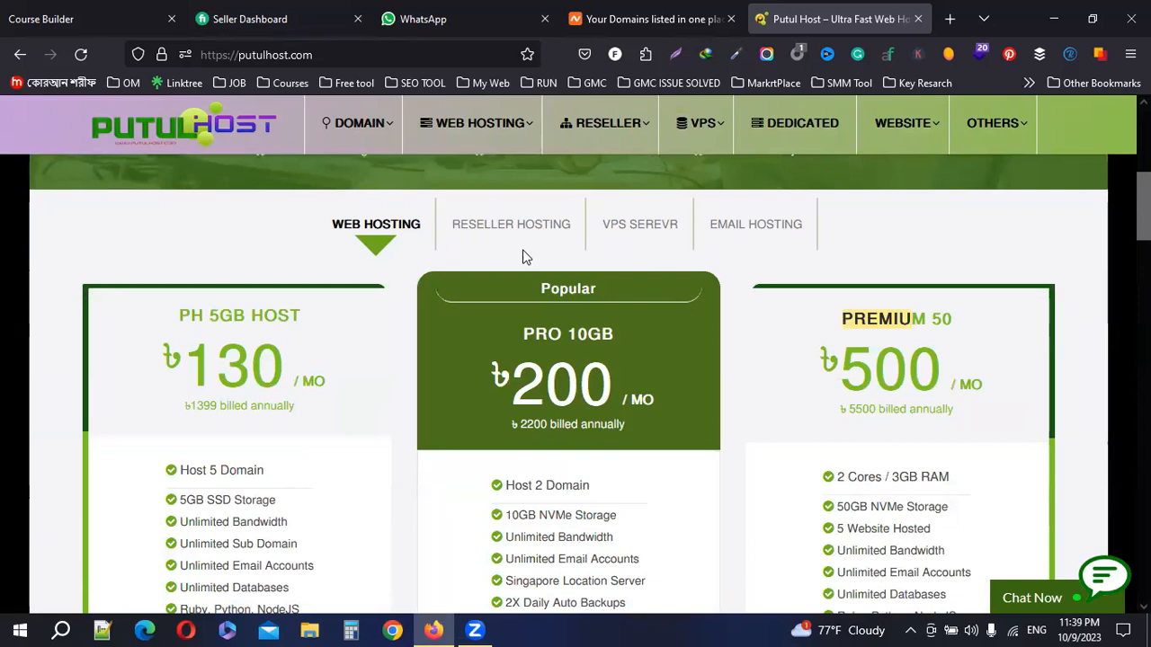
Return to the Namecheap domain list and highlight the expiration date of chakarmall.shop
scroll(817, 261, "up", 3)
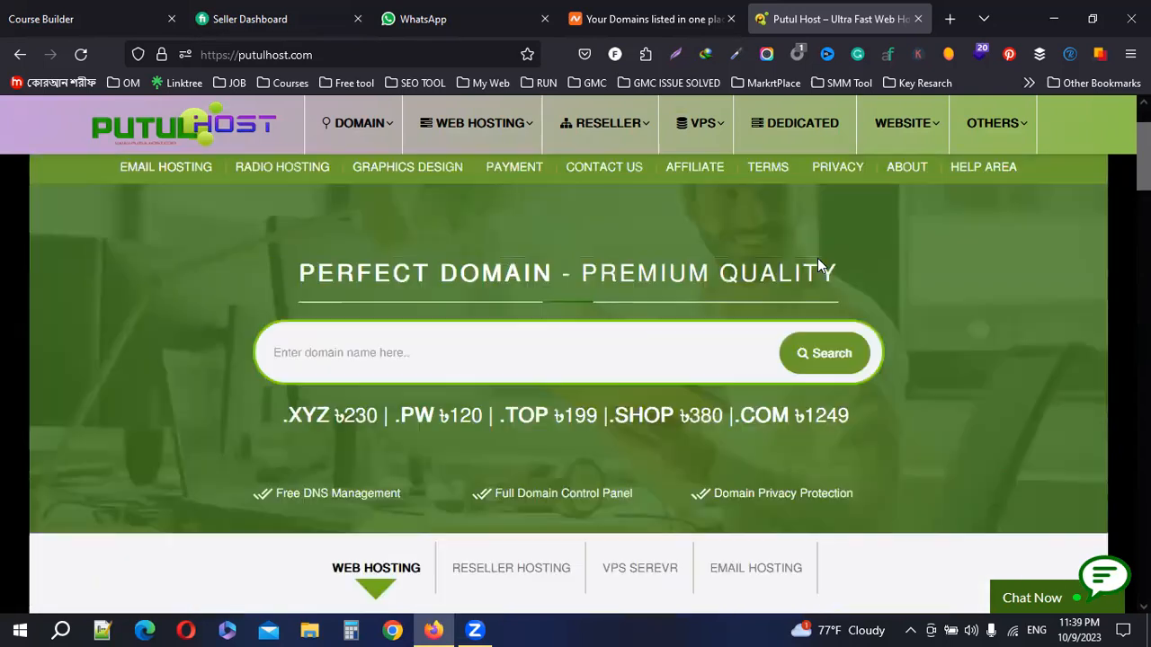
scroll(796, 236, "up", 1)
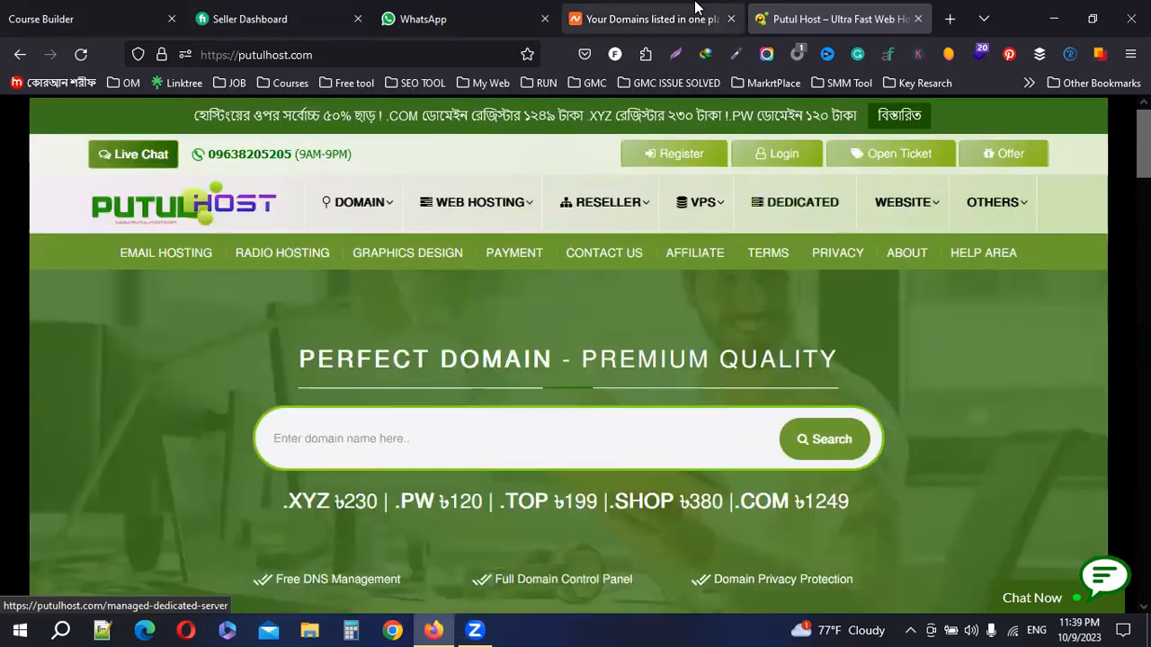
left_click(647, 19)
scroll(462, 513, "down", 2)
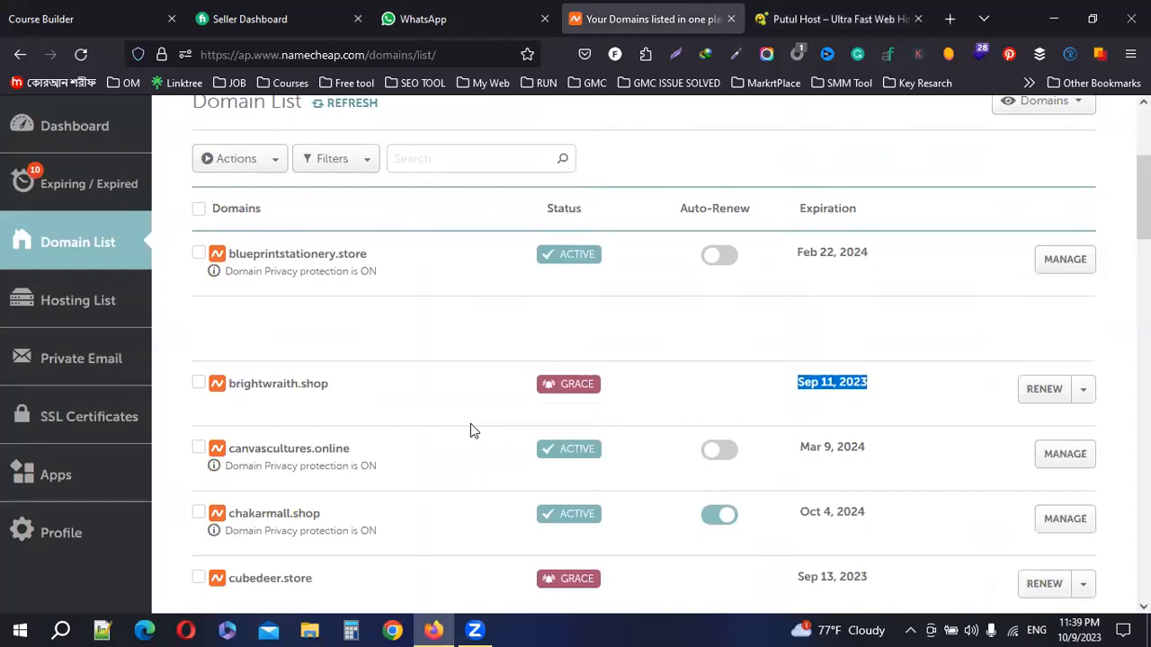
scroll(570, 452, "down", 1)
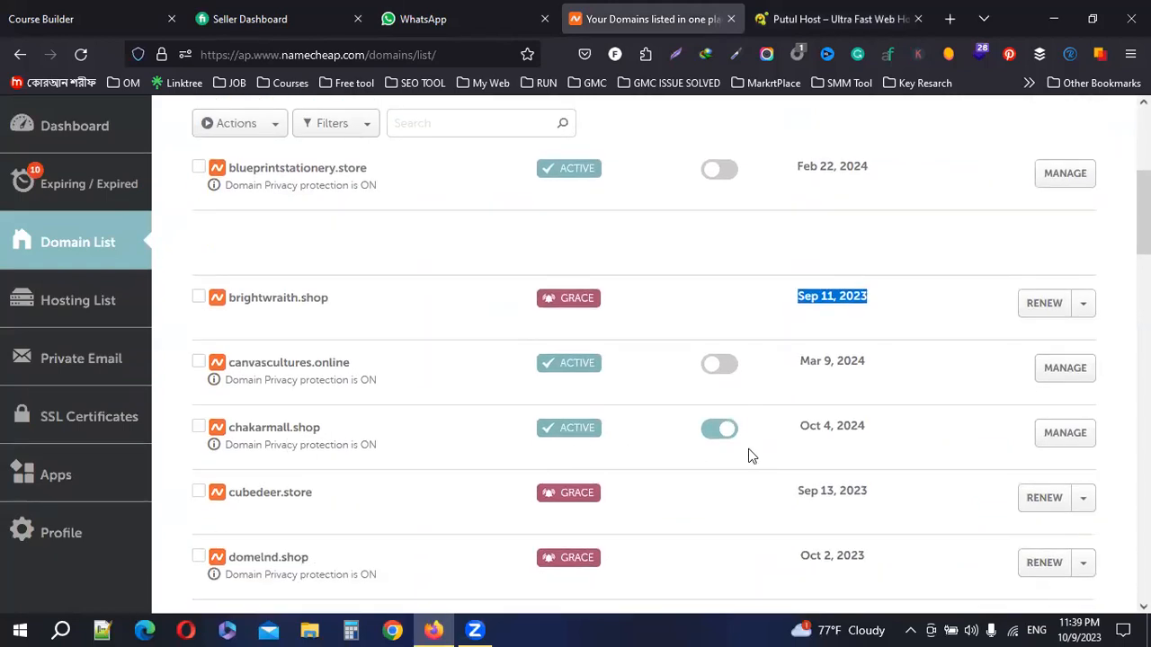
left_click(808, 432)
left_click_drag(802, 431, 868, 438)
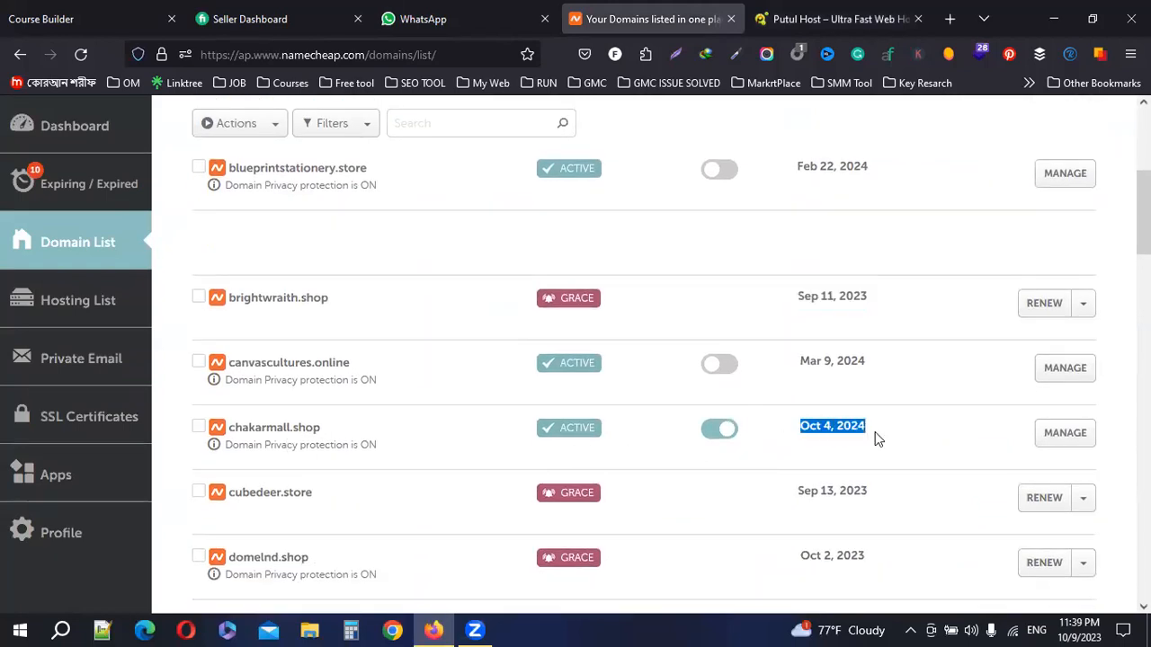
left_click(877, 438)
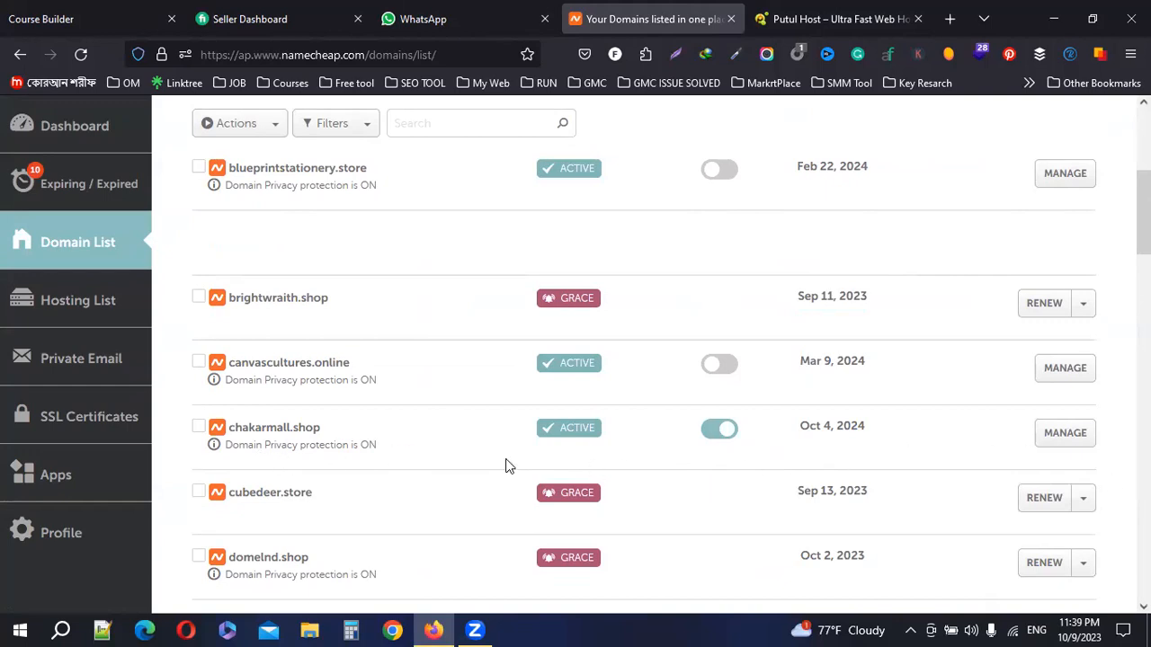
Log in to the Putul Host client area with the prefilled account credentials and dismiss the notice
left_click(791, 18)
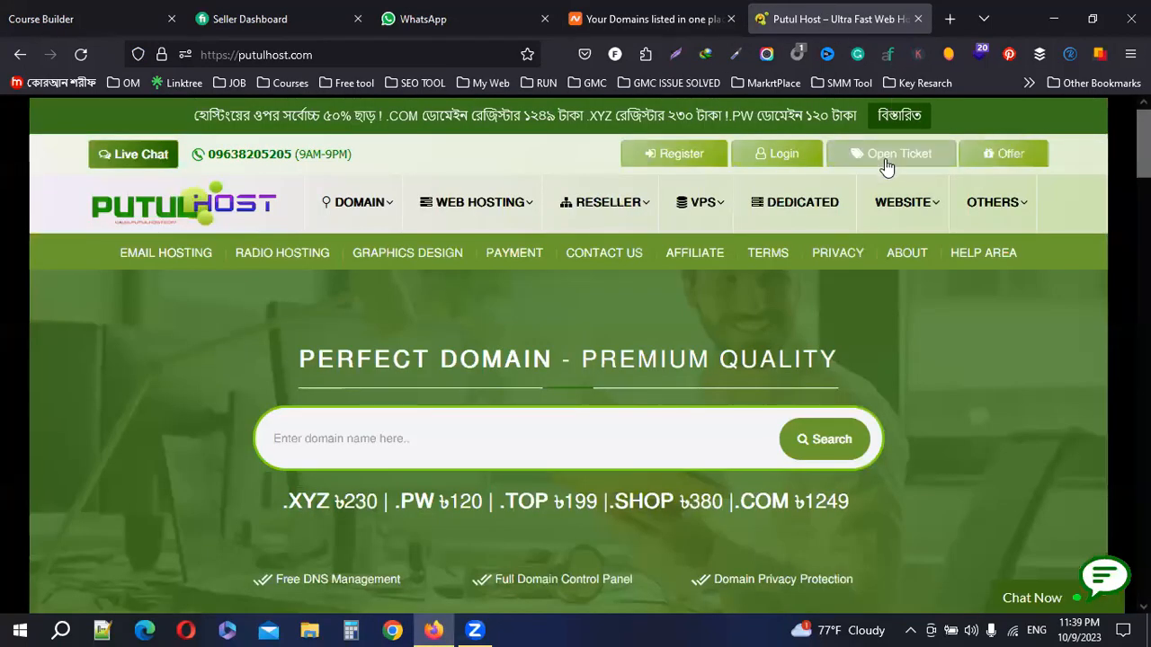
left_click(753, 154)
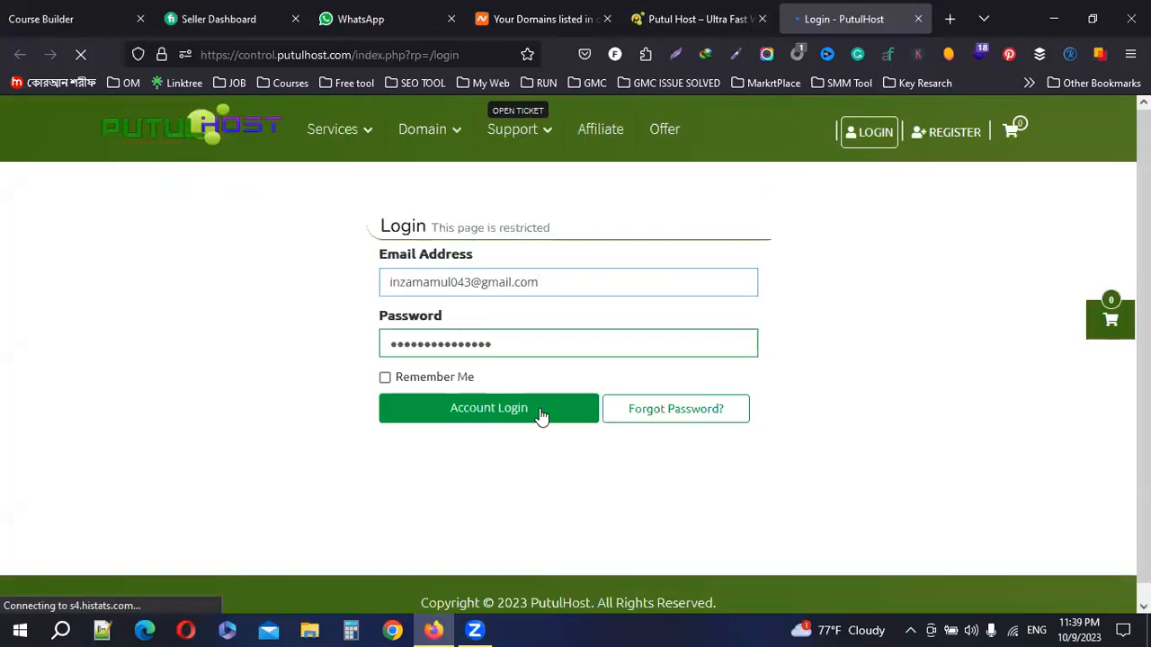
left_click(535, 411)
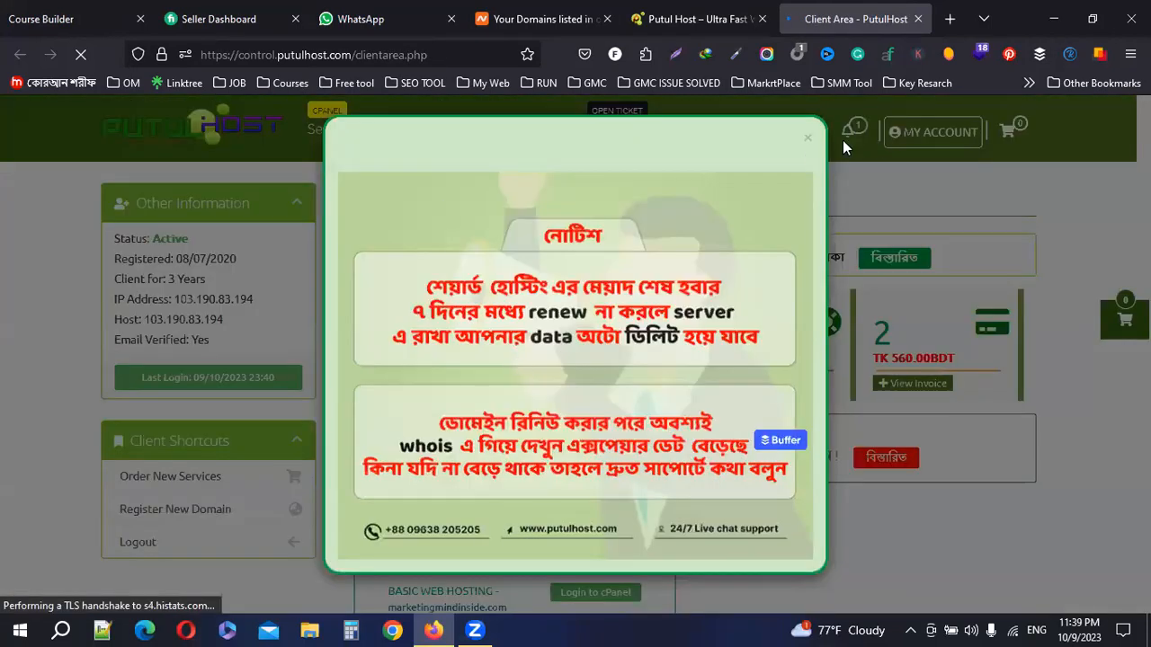
left_click(808, 139)
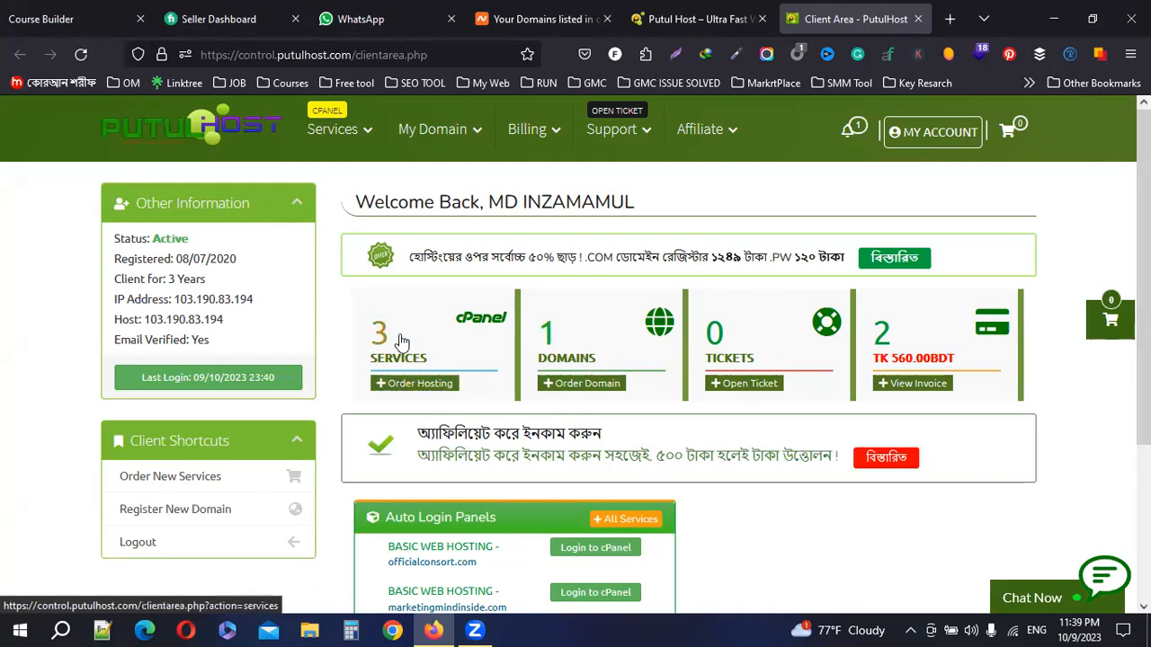
Open the management page of the marketingmindinside.com hosting service and highlight its first nameserver
mouse_move(363, 133)
left_click(364, 176)
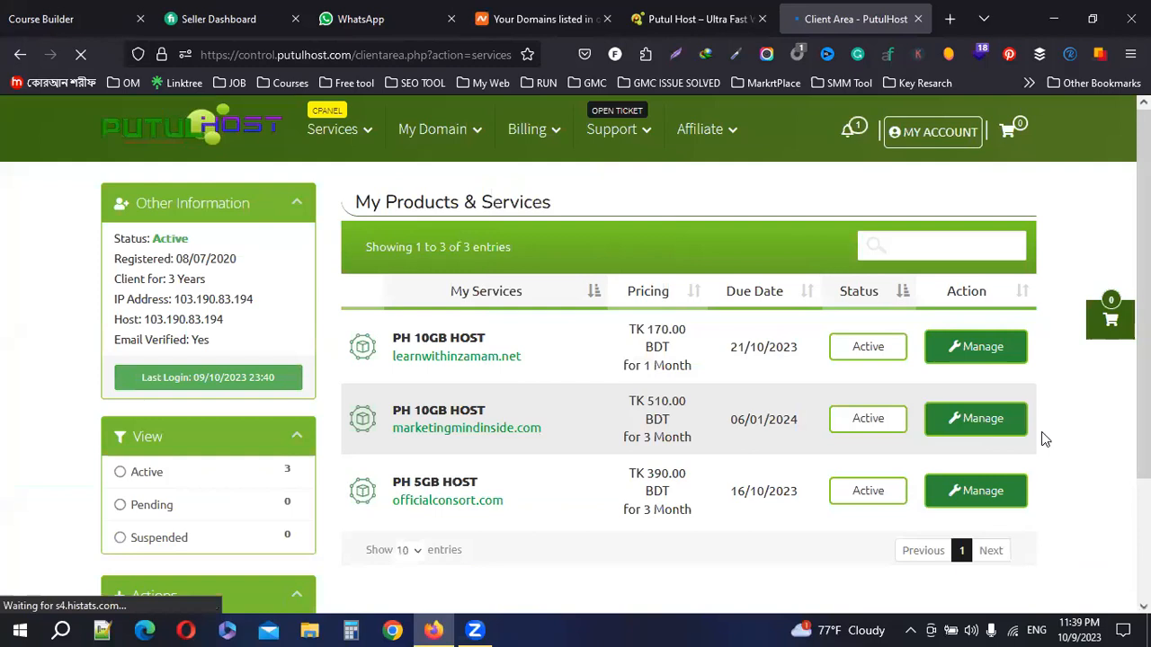
left_click(995, 428)
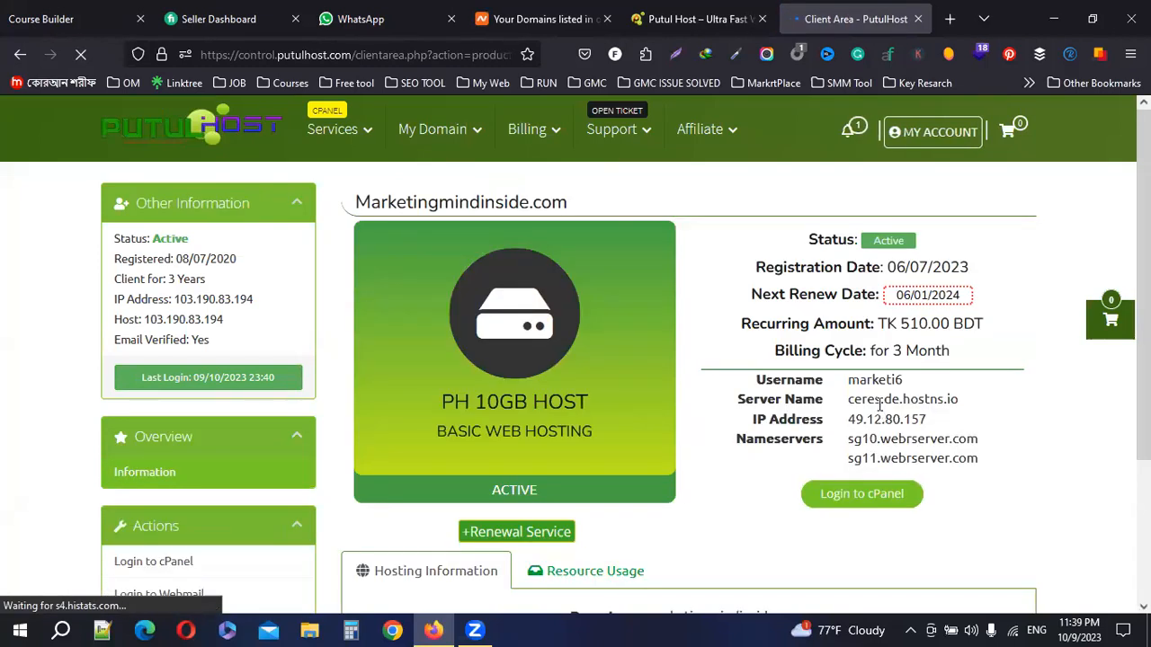
left_click_drag(737, 440, 935, 440)
left_click(951, 456)
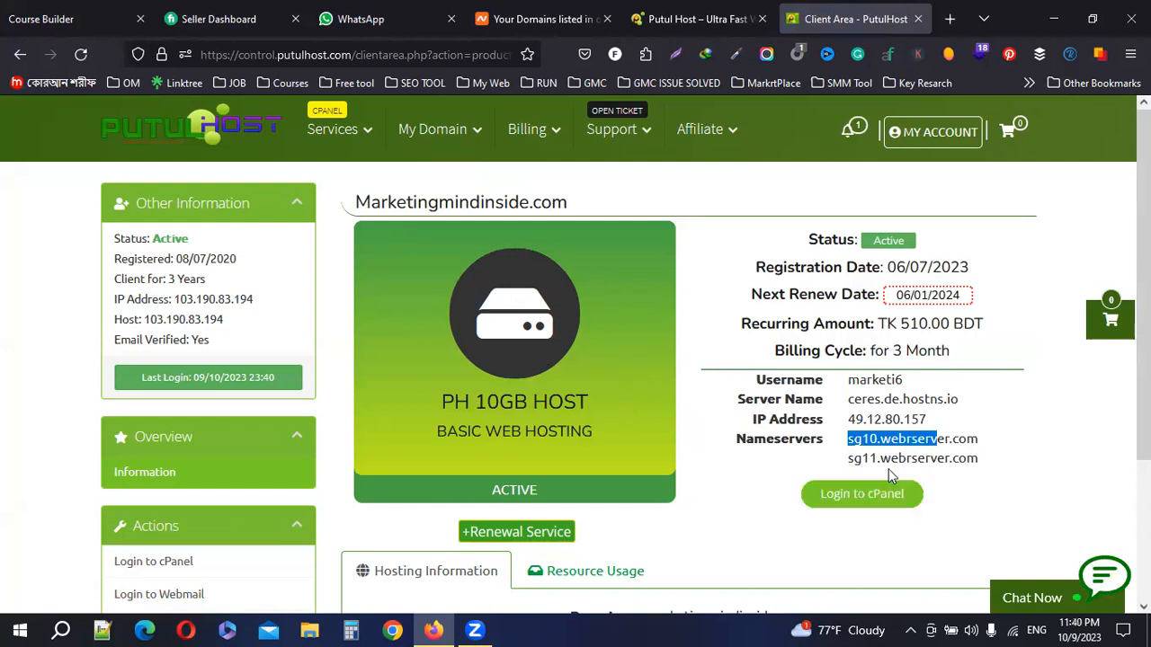
Switch to Namecheap, open the details of chakarmall.shop, check its products, and return to the domain settings showing the nameservers
left_click(539, 19)
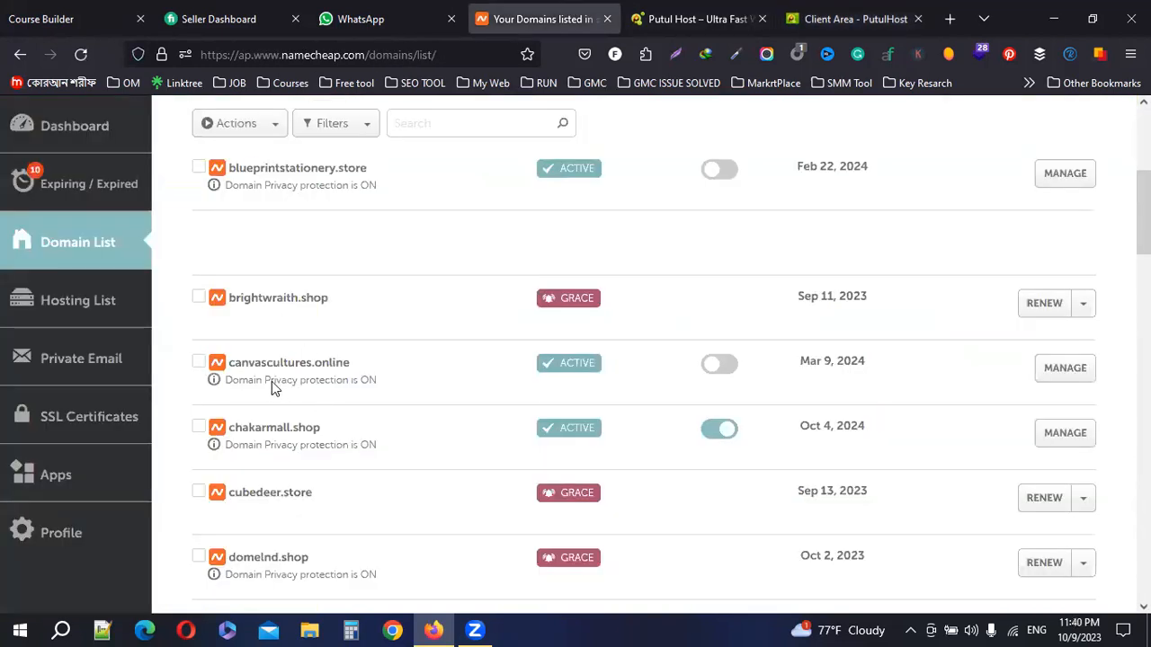
left_click(1067, 435)
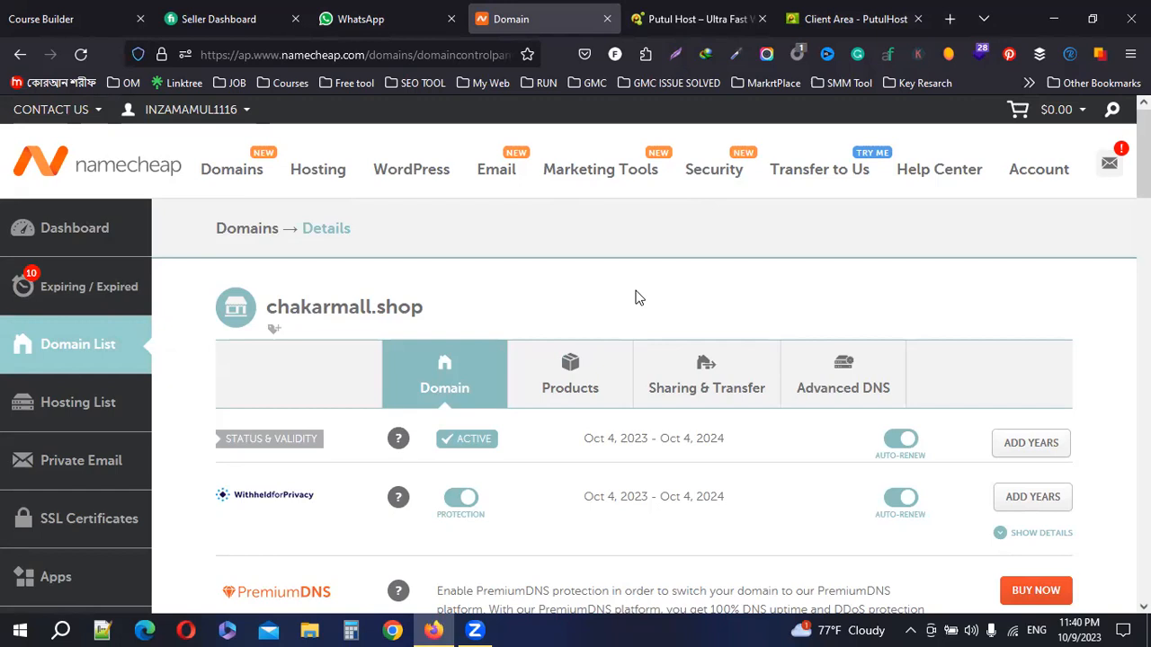
scroll(503, 291, "down", 1)
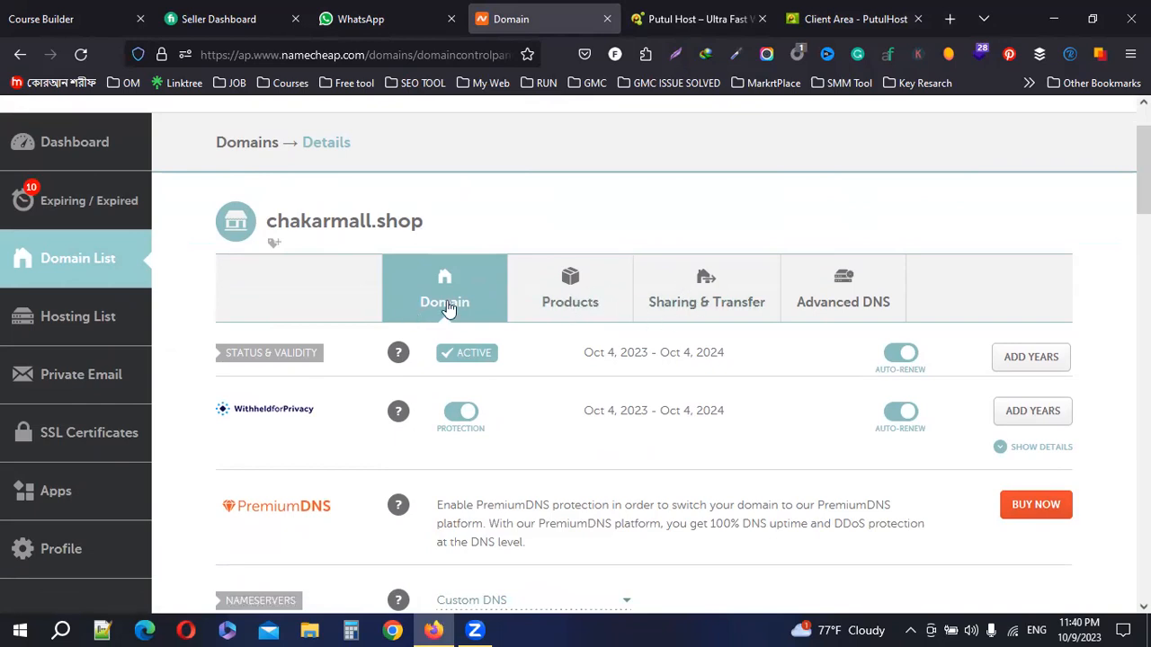
left_click(562, 308)
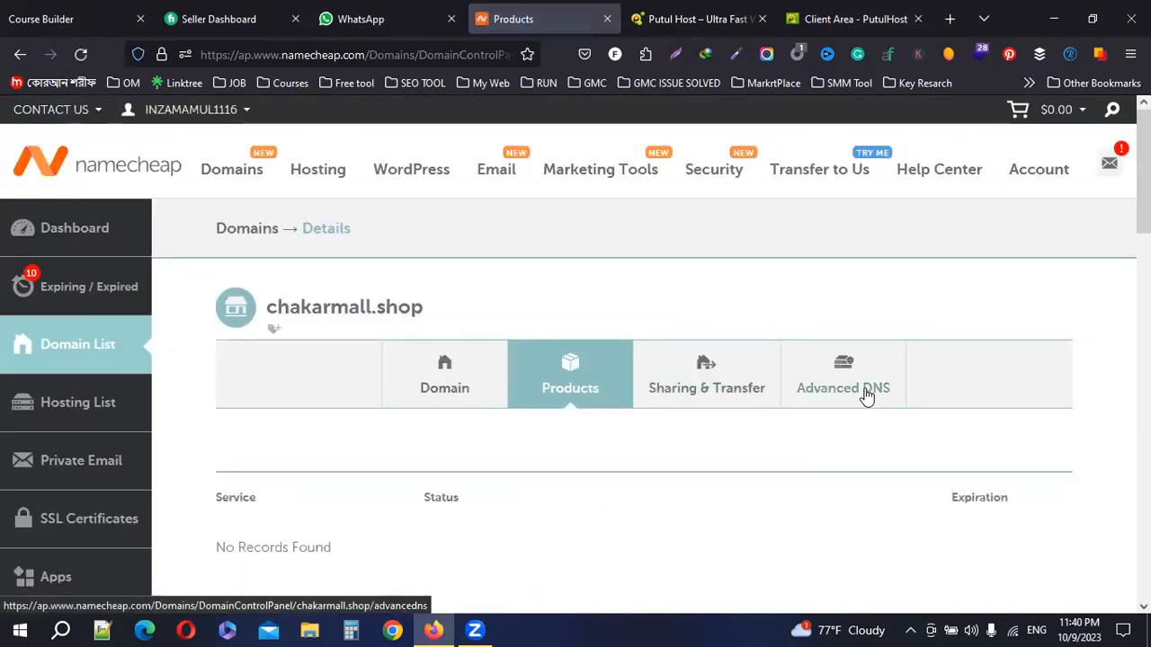
left_click(453, 392)
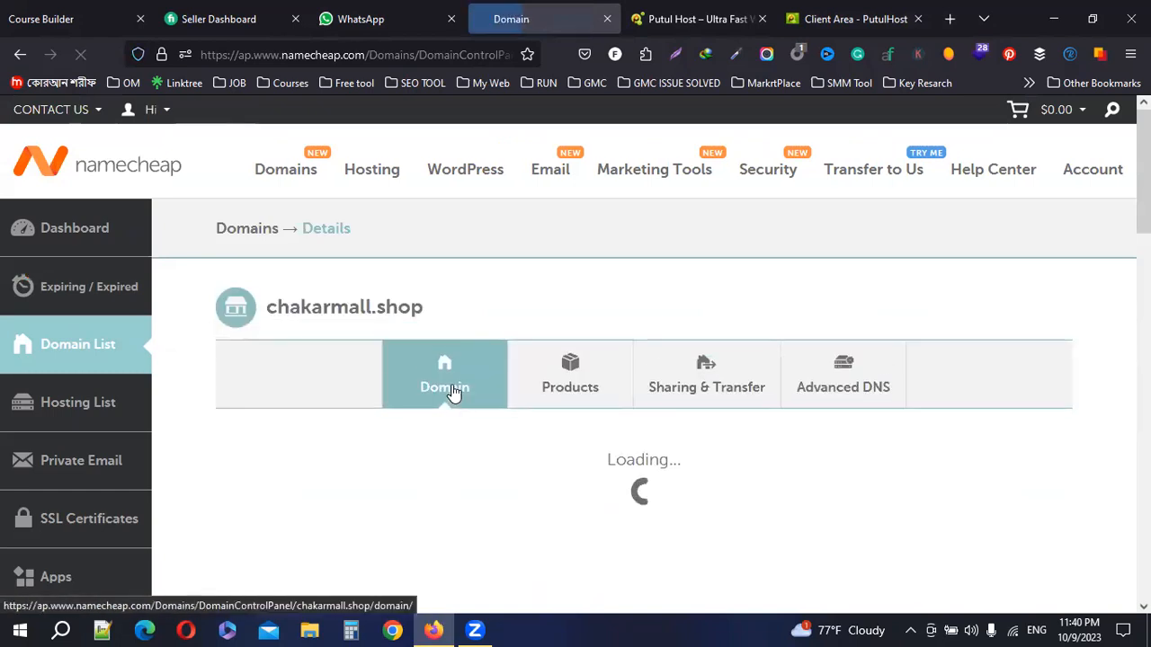
scroll(477, 393, "down", 3)
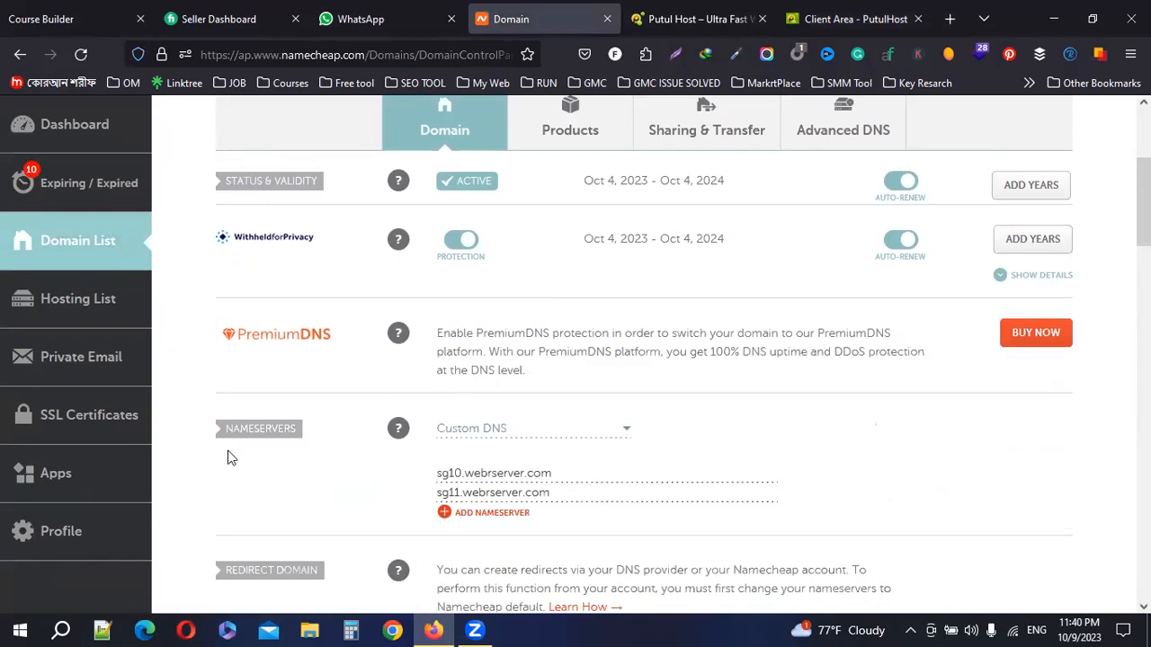
Switch the nameserver type of chakarmall.shop to Namecheap BasicDNS, set it back to Custom DNS, and highlight the first nameserver
left_click(514, 435)
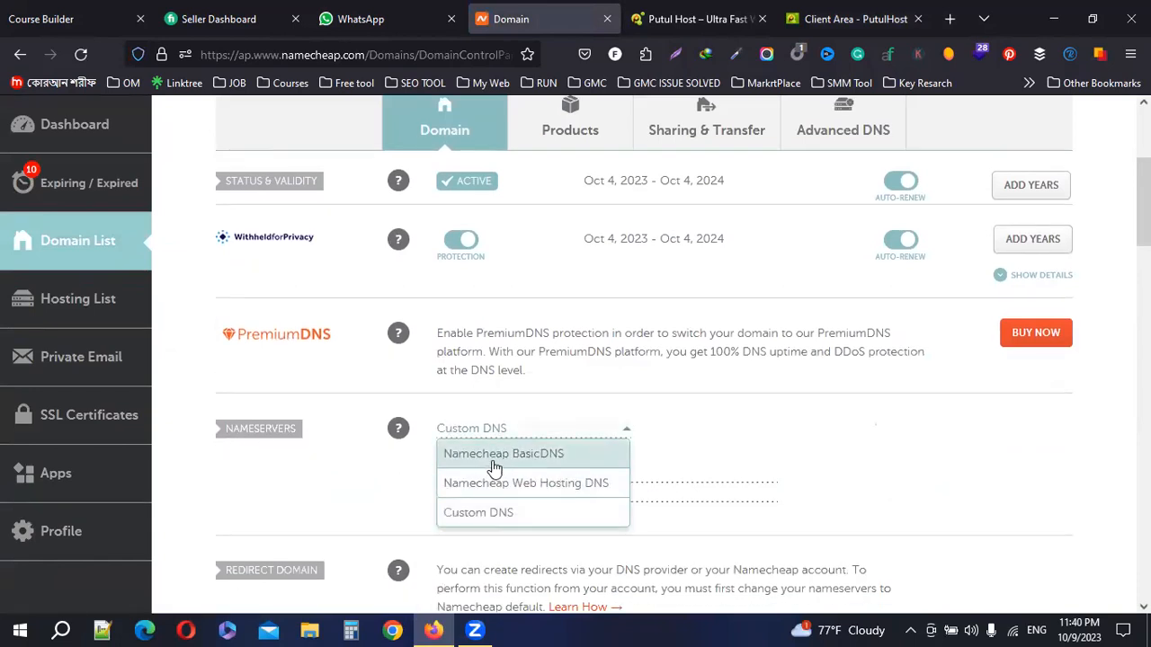
left_click(575, 453)
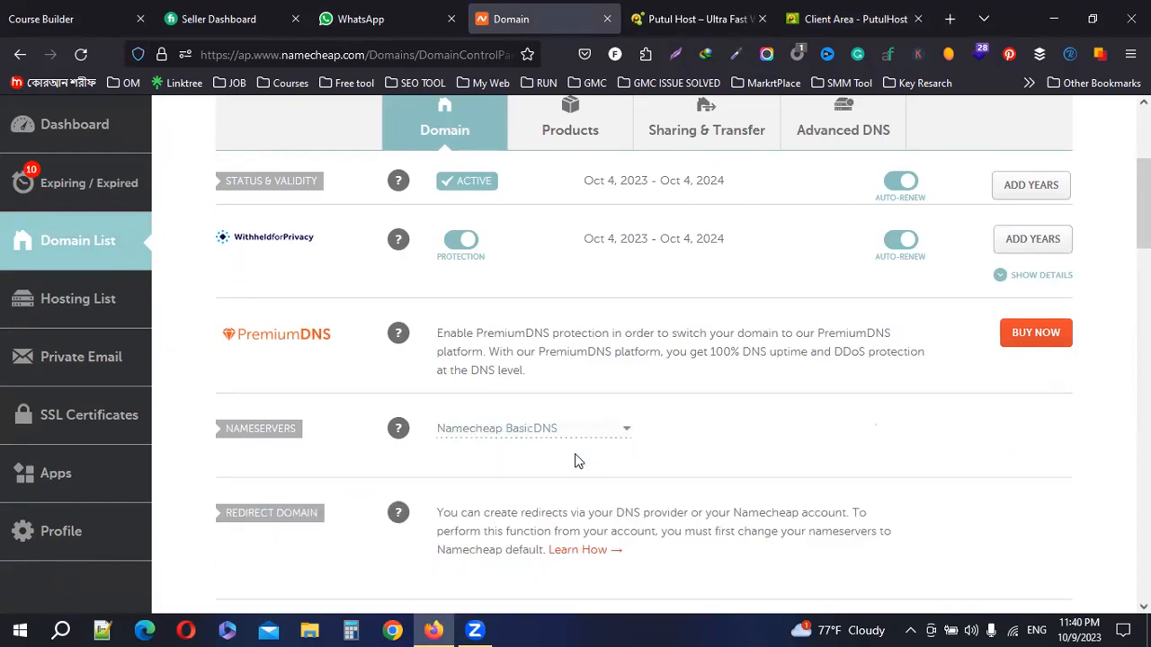
left_click(565, 433)
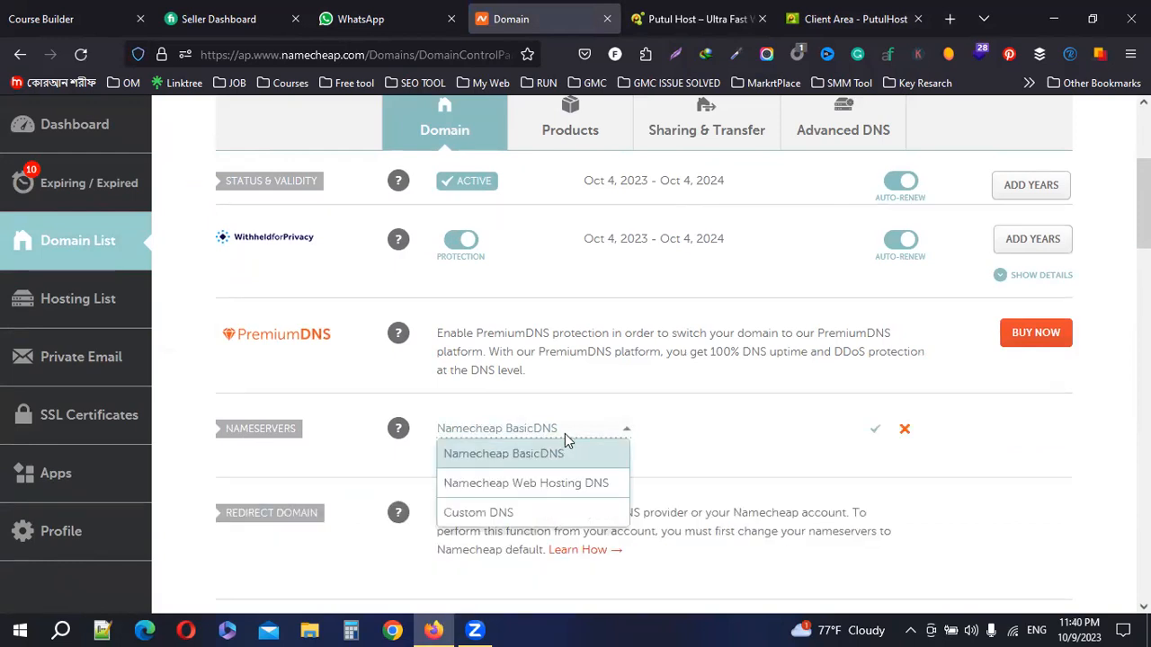
left_click(509, 511)
scroll(461, 412, "down", 1)
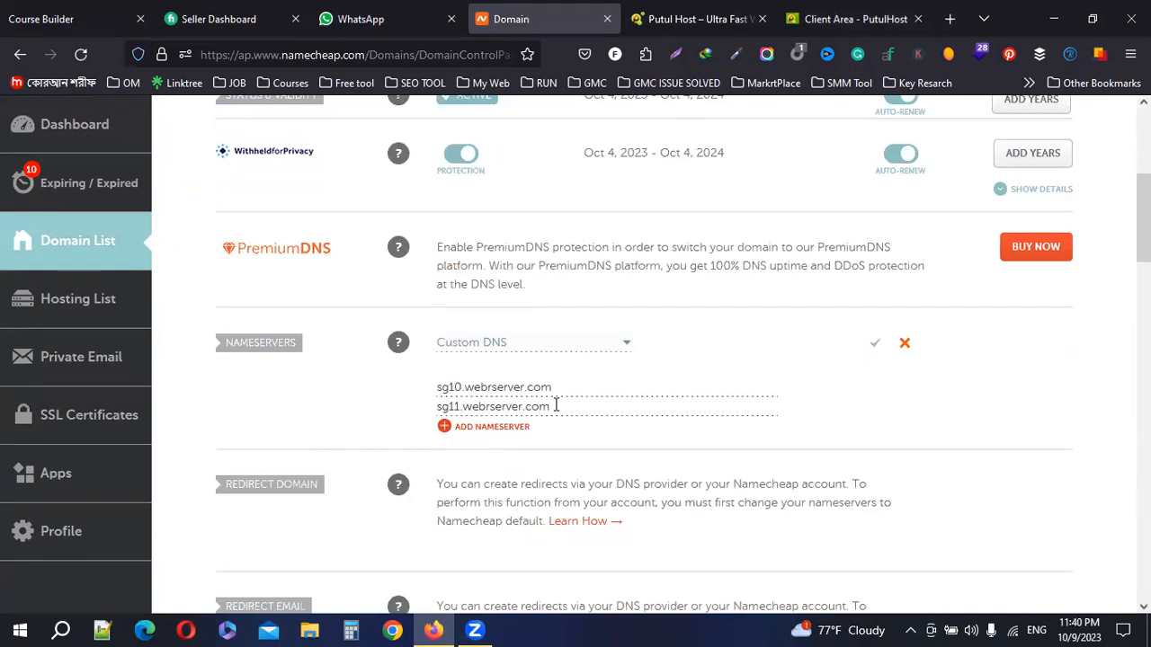
left_click_drag(566, 393, 431, 389)
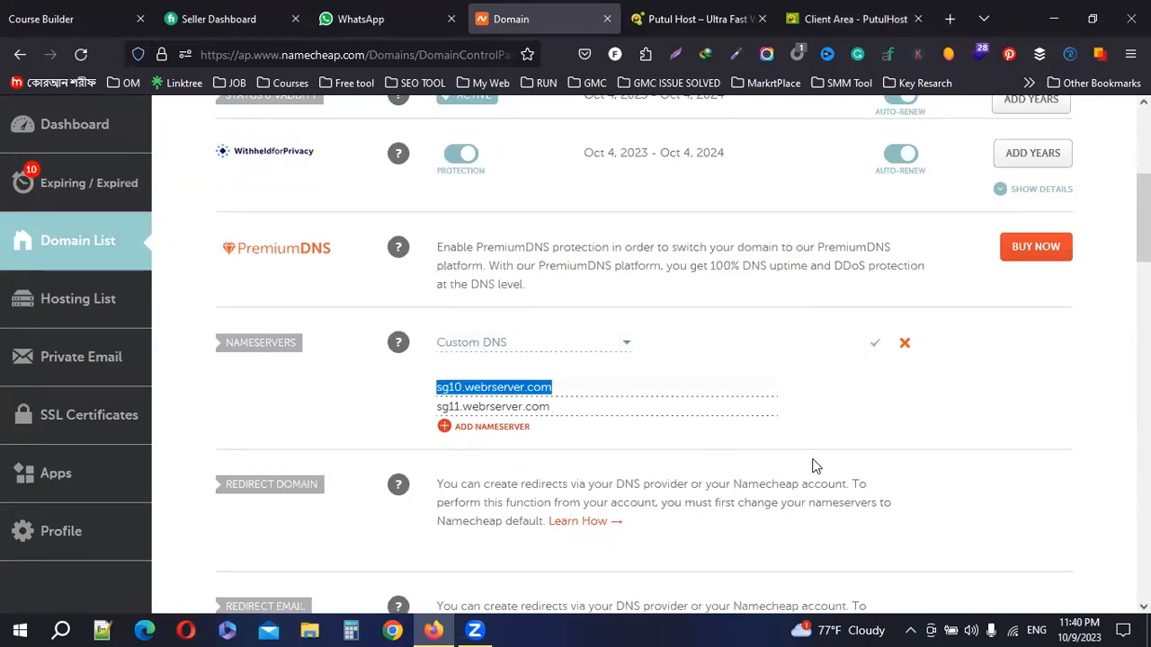
Go back to the Putul Host web hosting plans and highlight the free SSL certificate feature of PRO 10GB
left_click(704, 16)
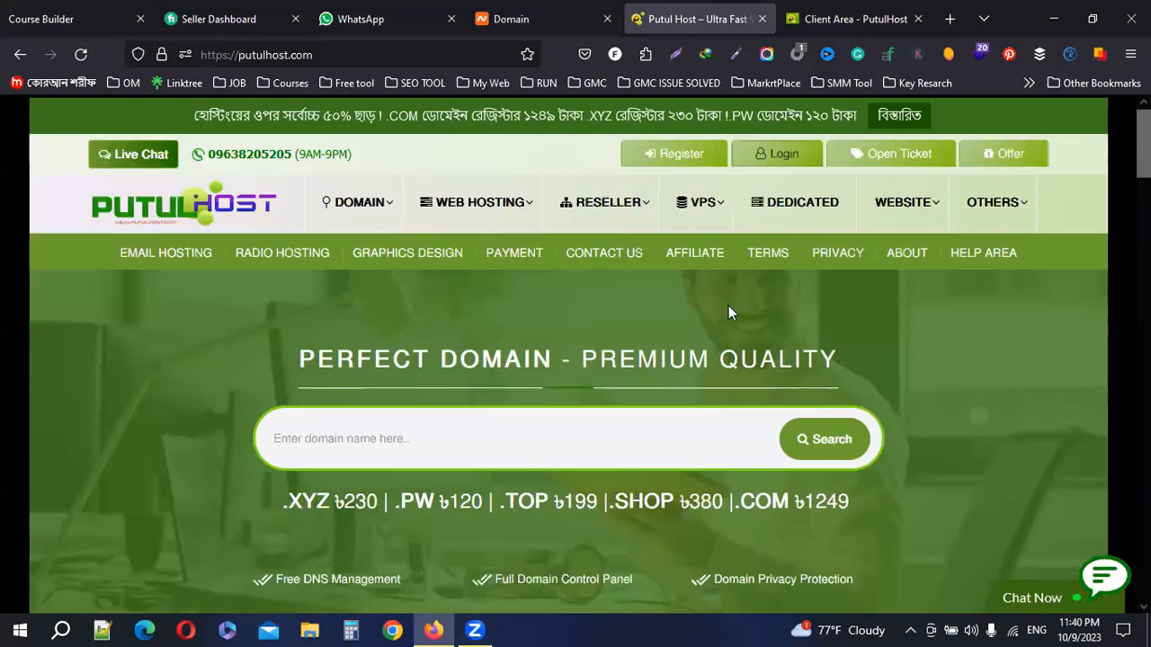
left_click(854, 16)
scroll(596, 449, "down", 2)
key("ctrl+shift+Tab")
scroll(629, 423, "down", 5)
scroll(618, 435, "down", 3)
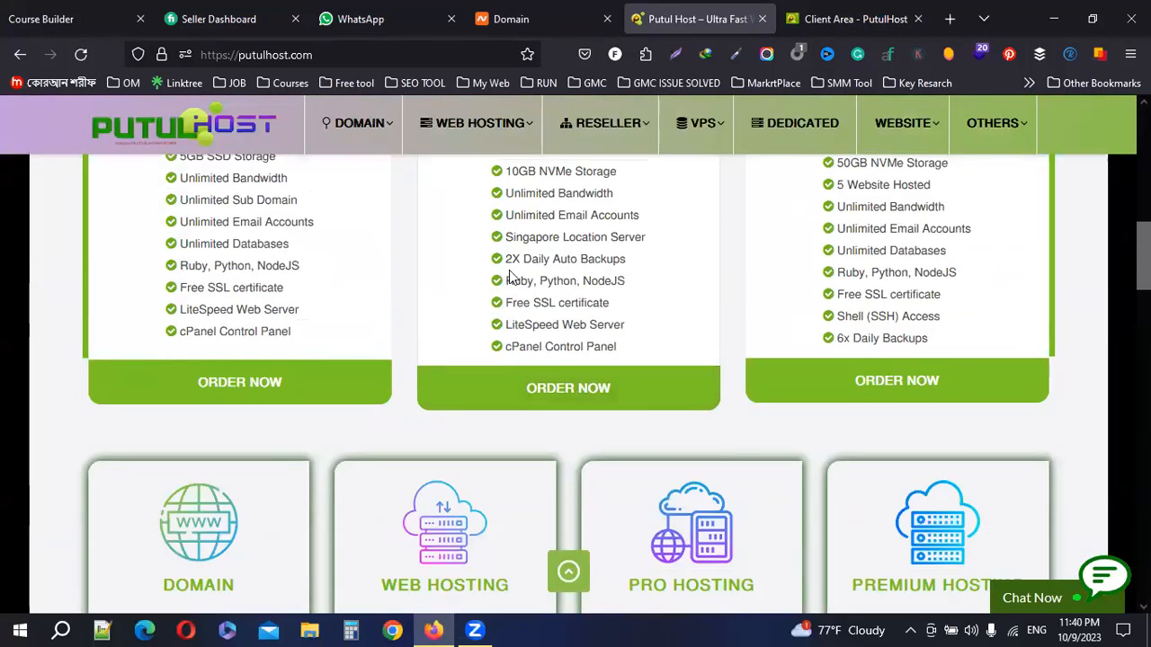
left_click_drag(506, 303, 620, 308)
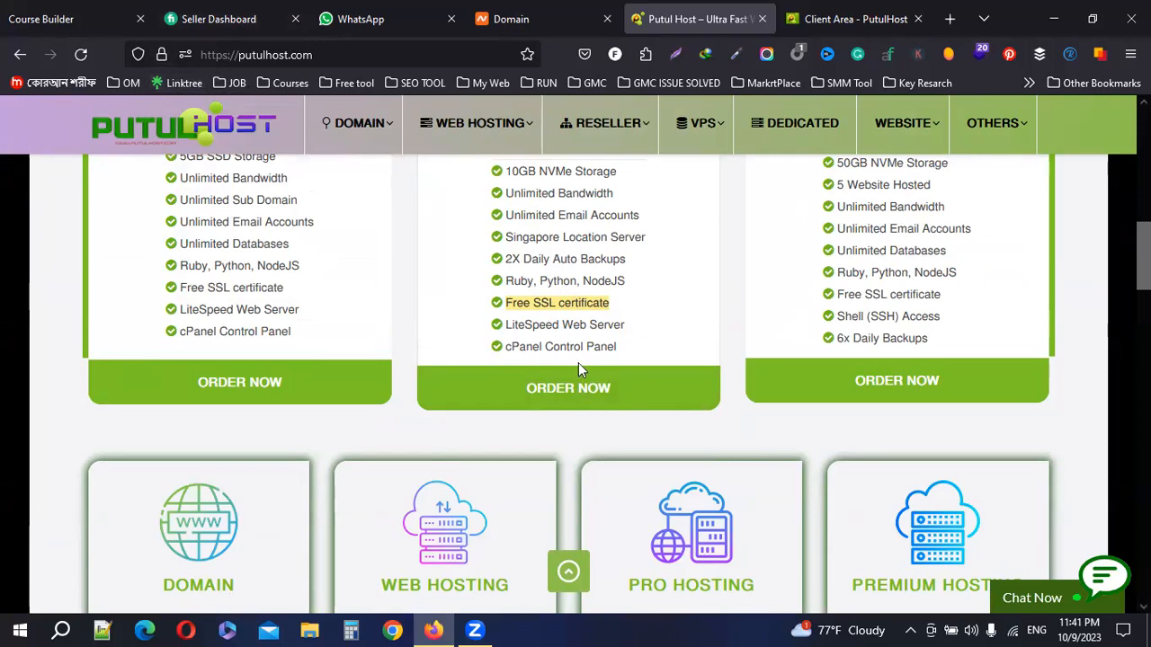
View the connection security information for putulhost.com, and highlight the Singapore server location among the PRO 10GB plan's features
left_click(161, 56)
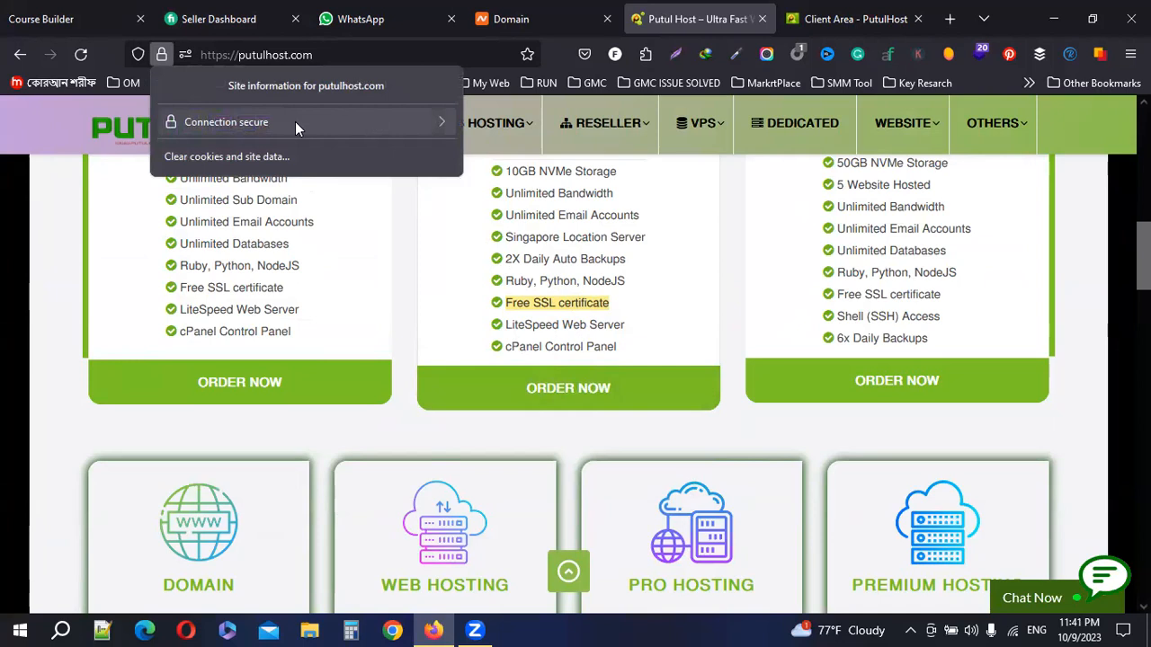
left_click(160, 54)
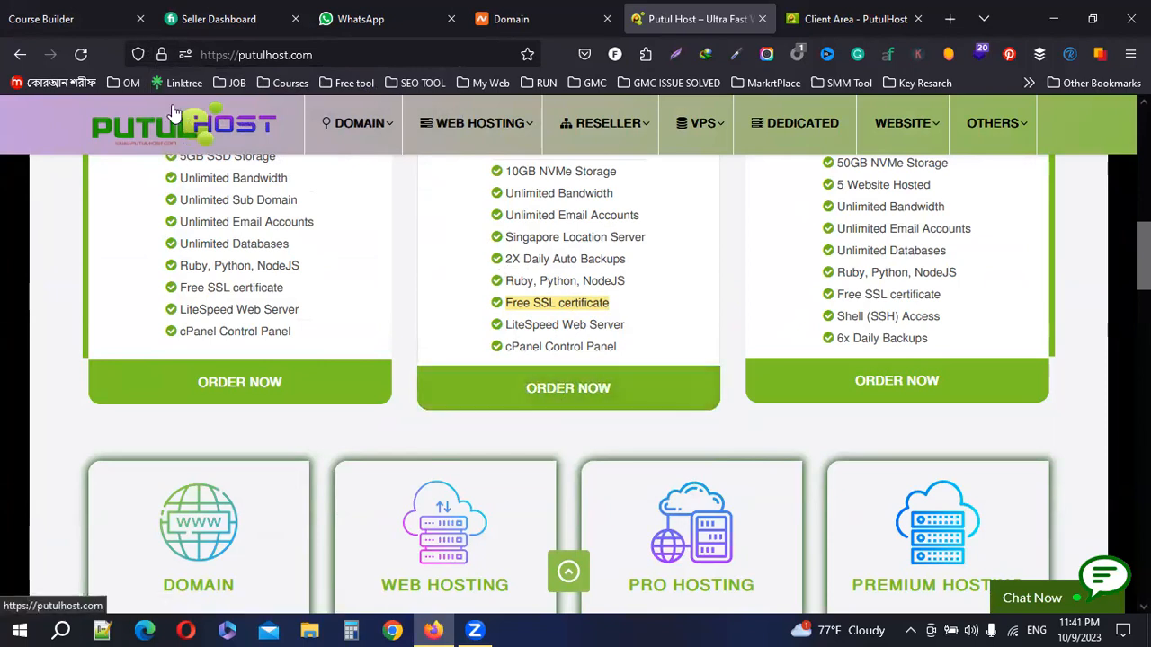
left_click(162, 55)
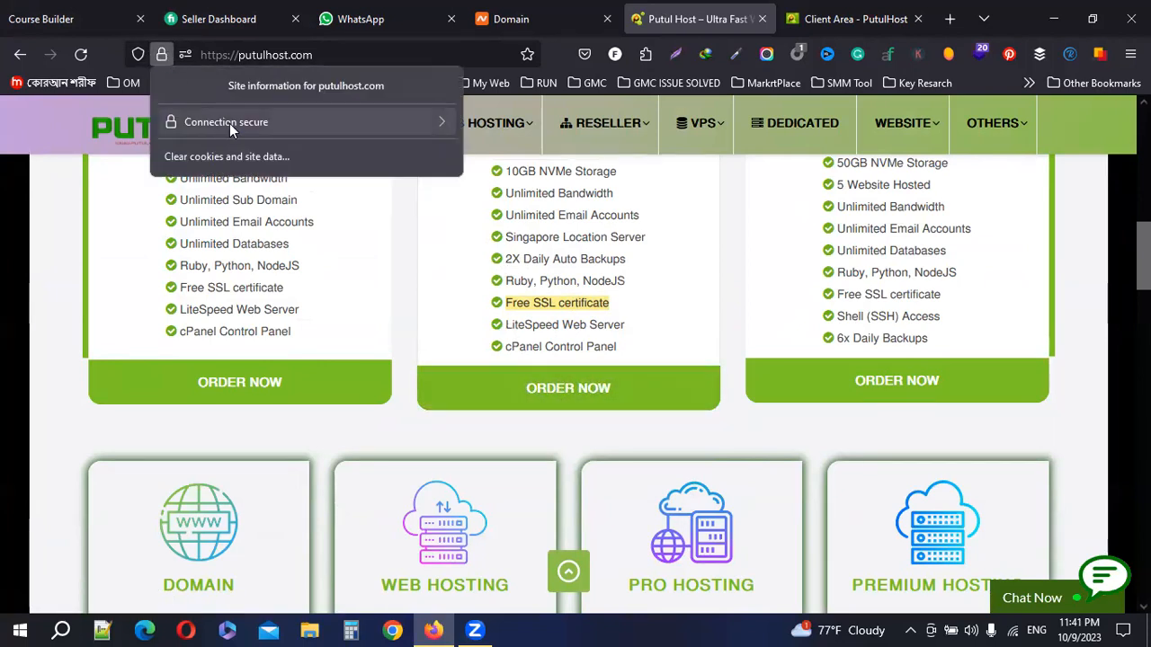
left_click(161, 56)
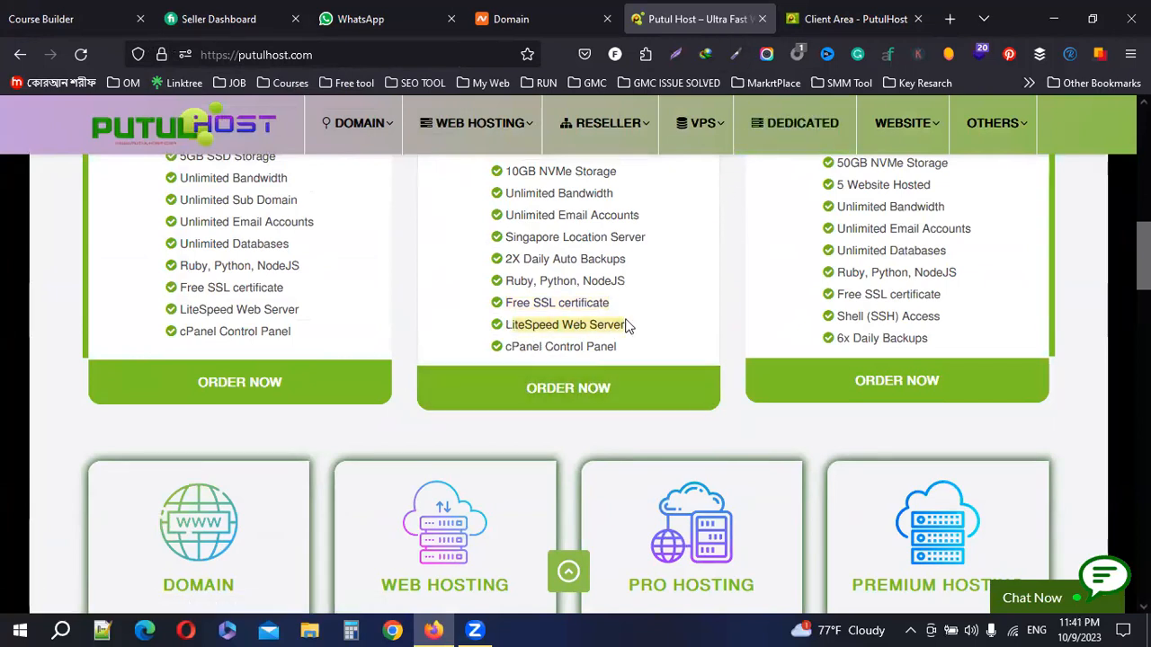
left_click_drag(528, 237, 613, 238)
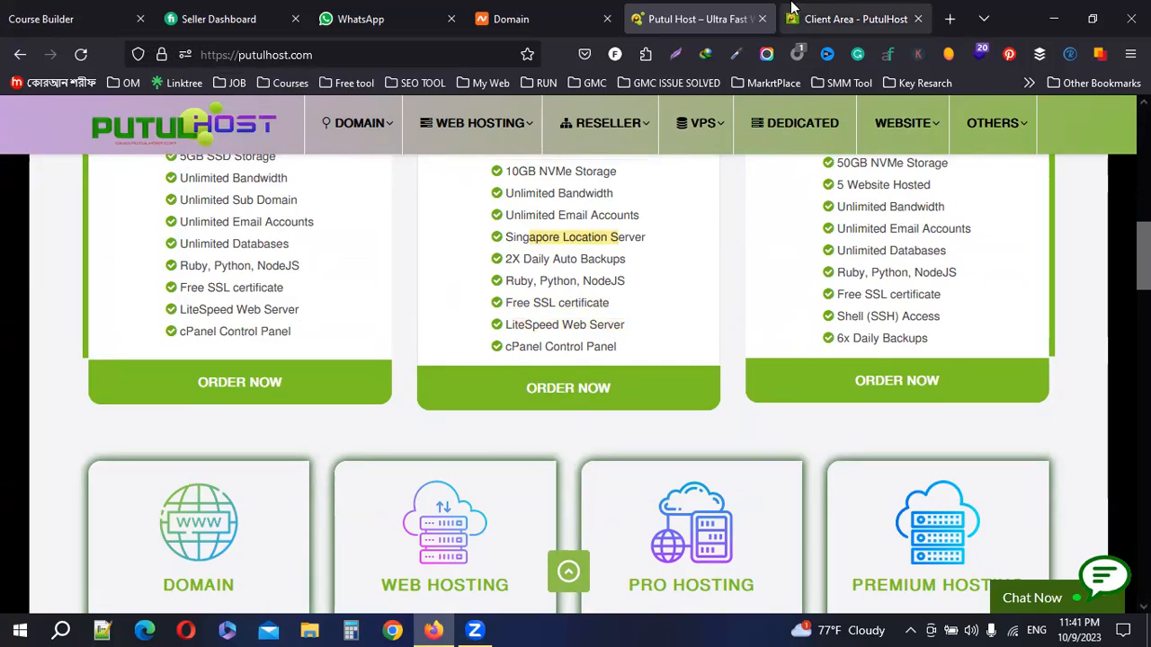
Highlight the first nameserver of the hosting service in the Putul Host client area, and return to chakarmall.shop's nameserver settings in Namecheap
left_click(861, 12)
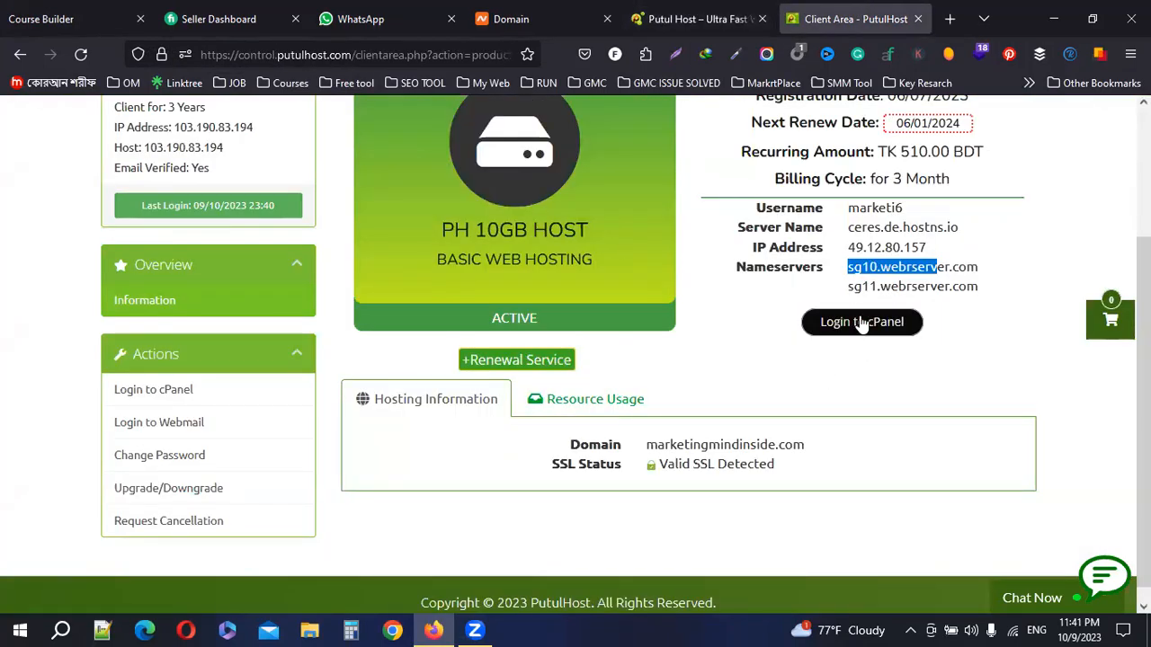
left_click(996, 270)
left_click_drag(998, 270, 851, 269)
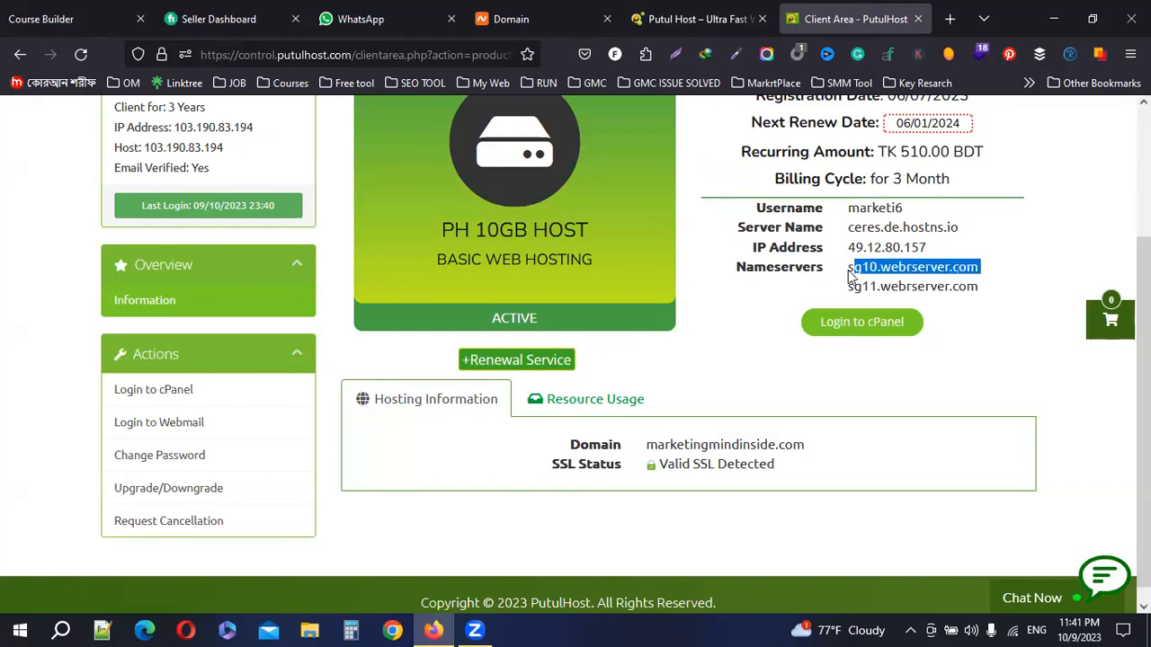
left_click(511, 19)
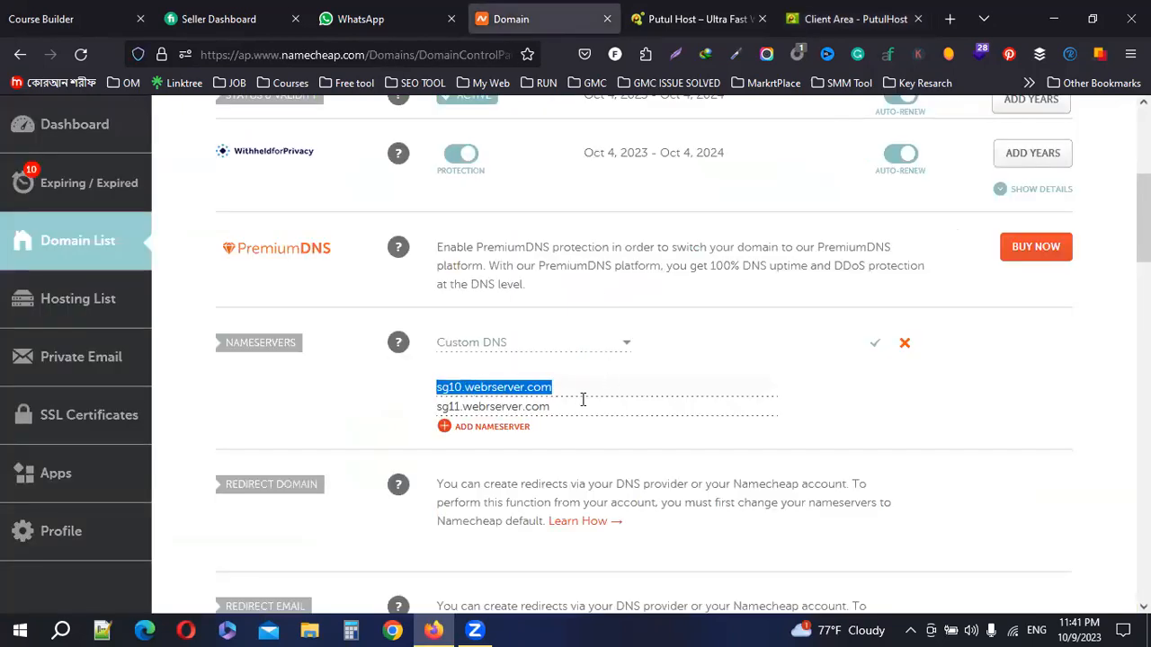
Return to the hosting service in the Putul Host client area and log in to its cPanel
left_click(583, 400)
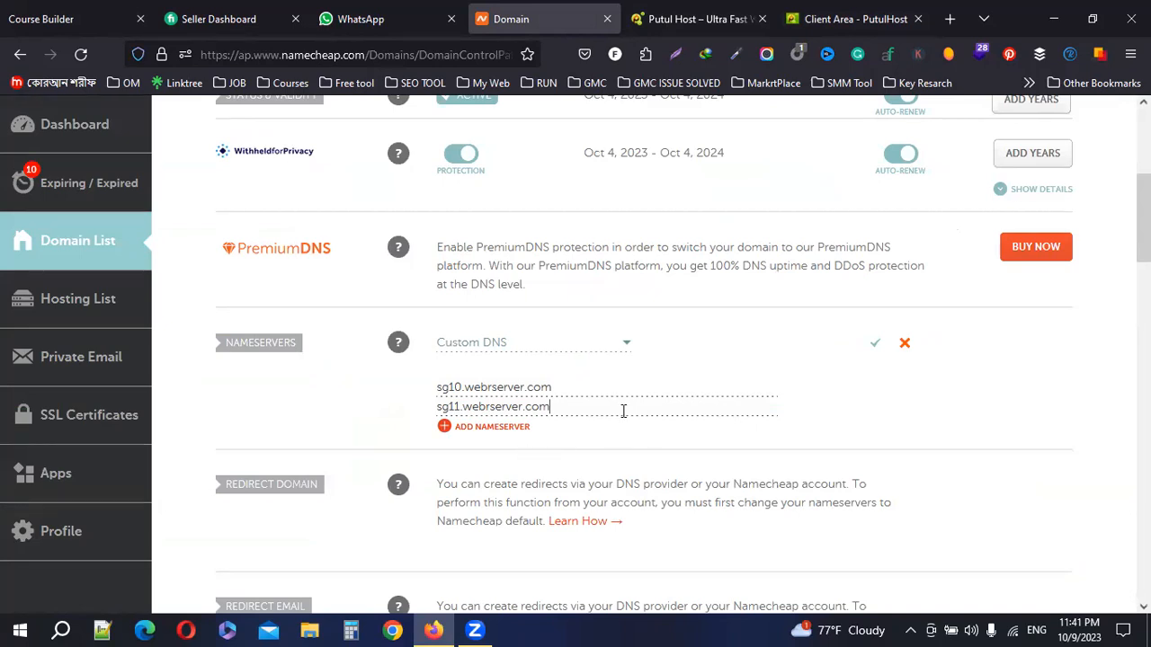
scroll(621, 405, "up", 3)
left_click(858, 7)
scroll(673, 379, "up", 2)
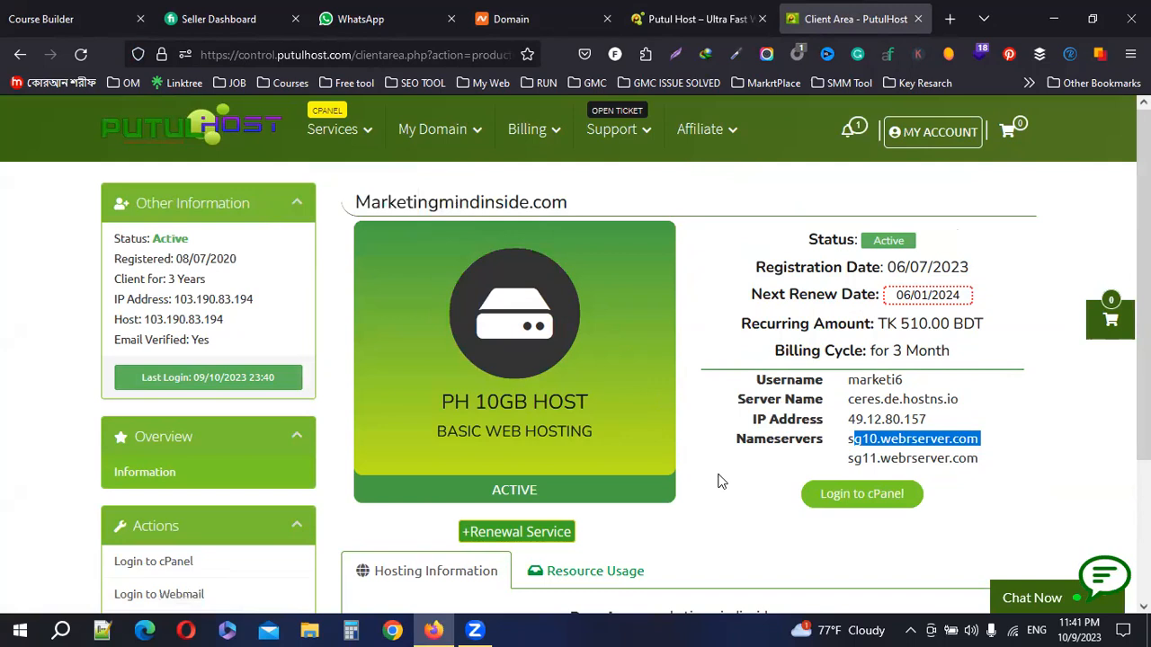
scroll(717, 481, "down", 1)
mouse_move(367, 188)
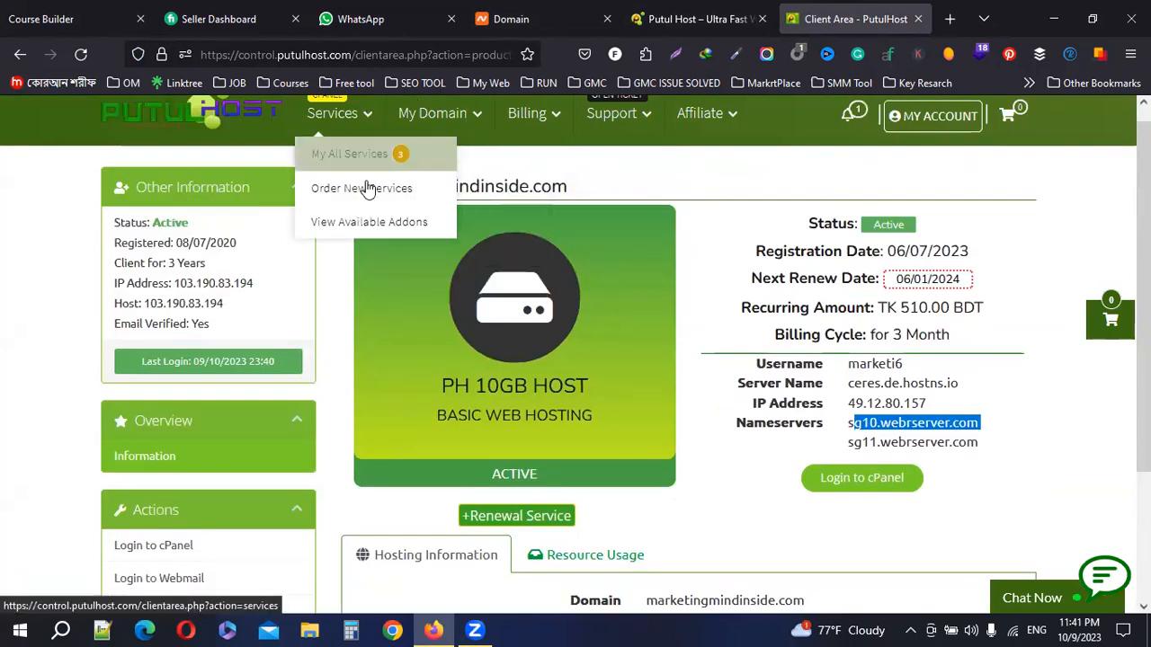
left_click(878, 488)
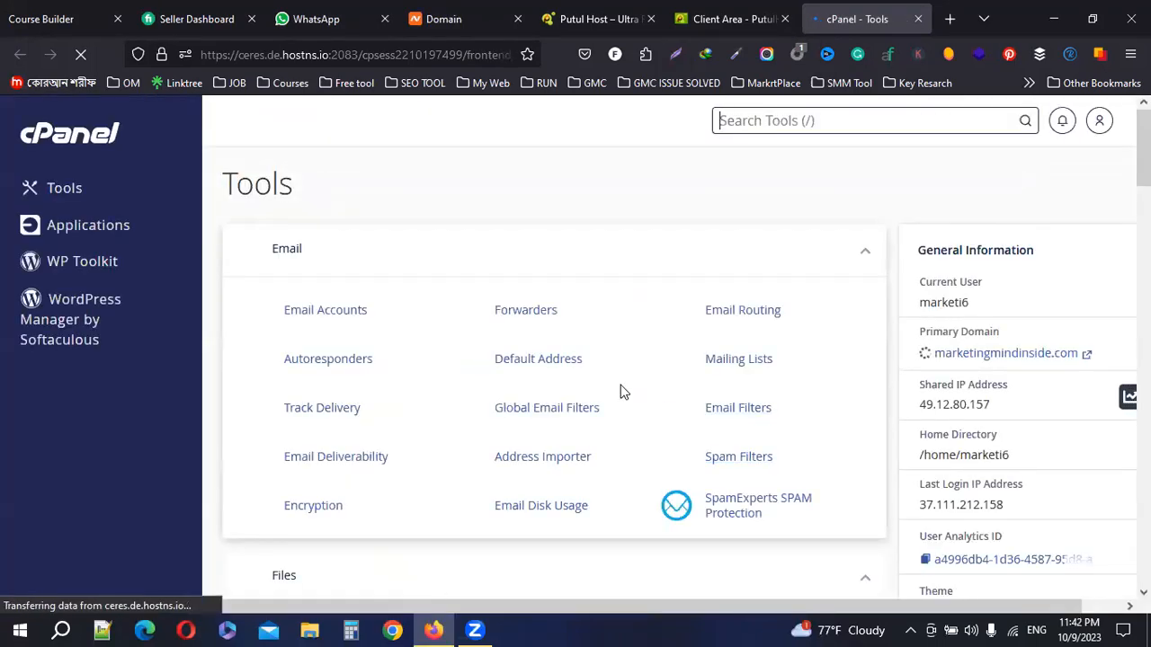
Highlight the addon domains usage in the cPanel statistics
scroll(622, 393, "down", 3)
scroll(622, 393, "down", 2)
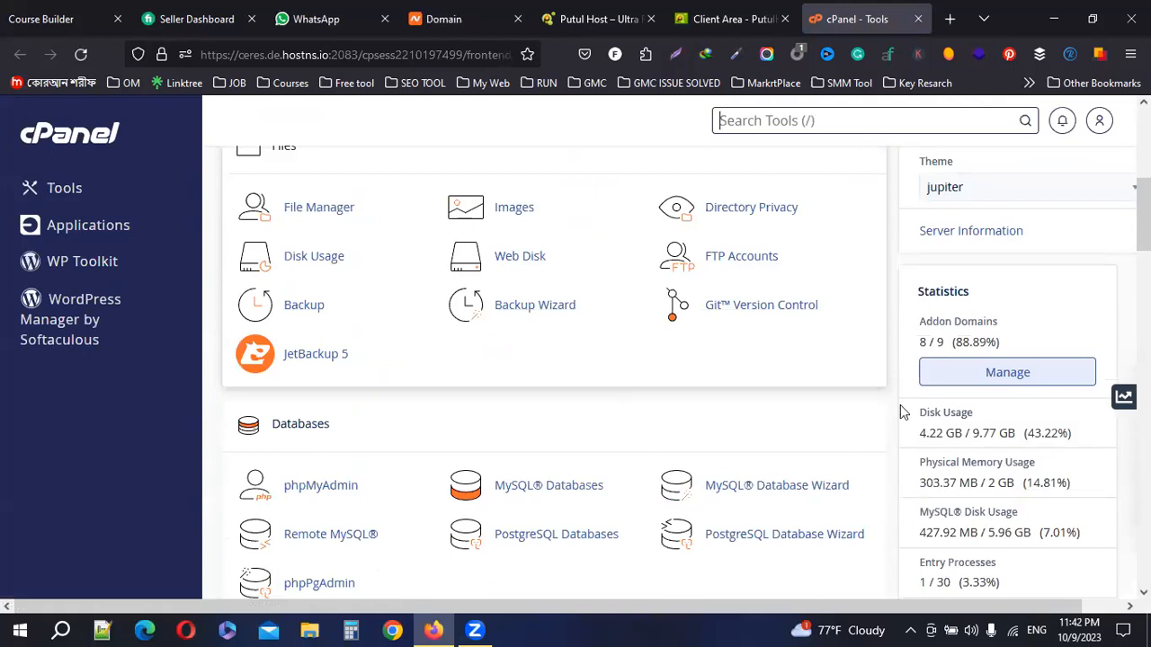
mouse_move(944, 344)
left_mouse_down()
mouse_move(931, 343)
mouse_move(949, 341)
left_mouse_up()
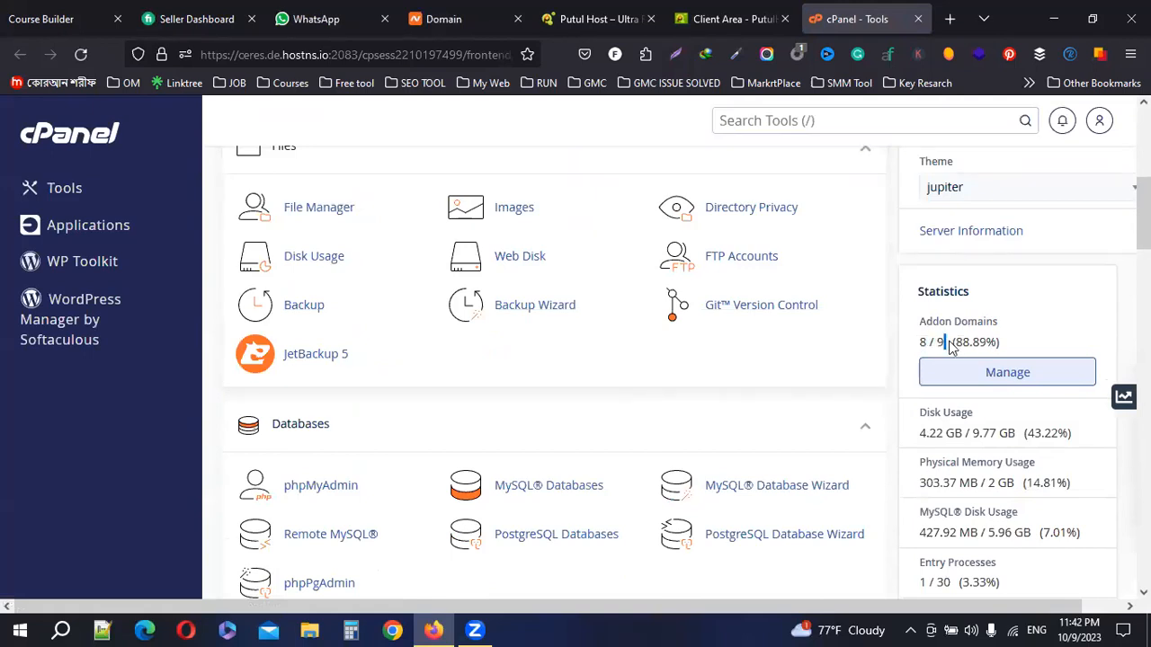
left_click(1017, 337)
left_click_drag(920, 343, 956, 342)
scroll(1031, 346, "down", 2)
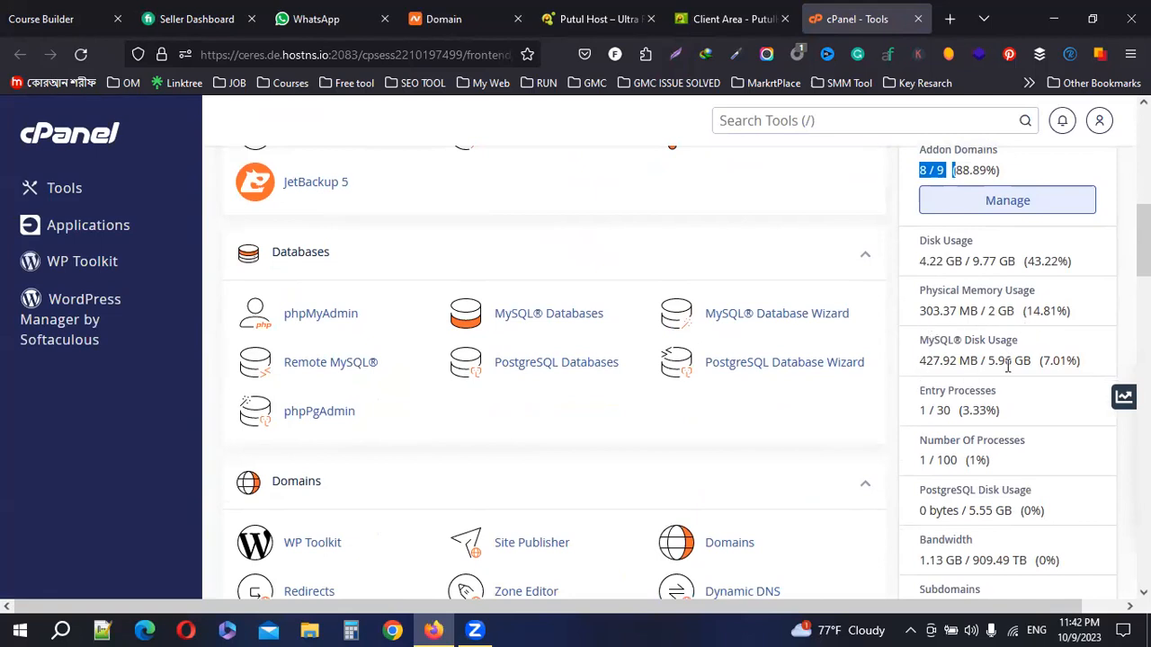
scroll(1008, 366, "up", 3)
left_click(933, 422)
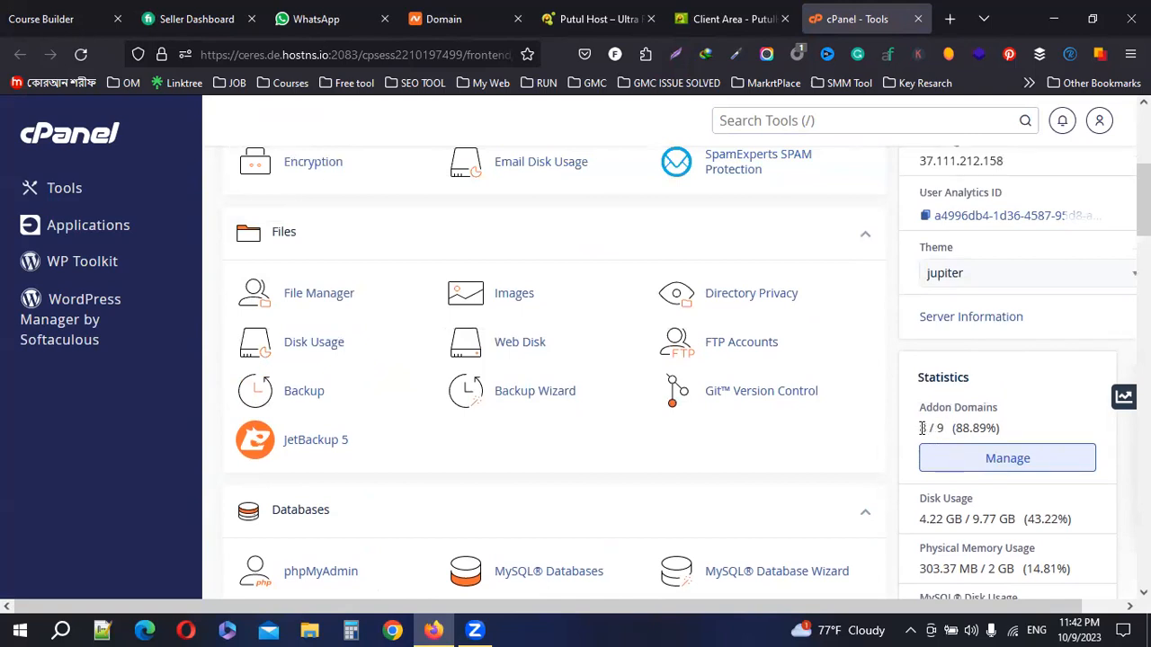
left_click_drag(931, 427, 955, 435)
Search the cPanel tools for "addone", and clear the search
scroll(680, 398, "down", 5)
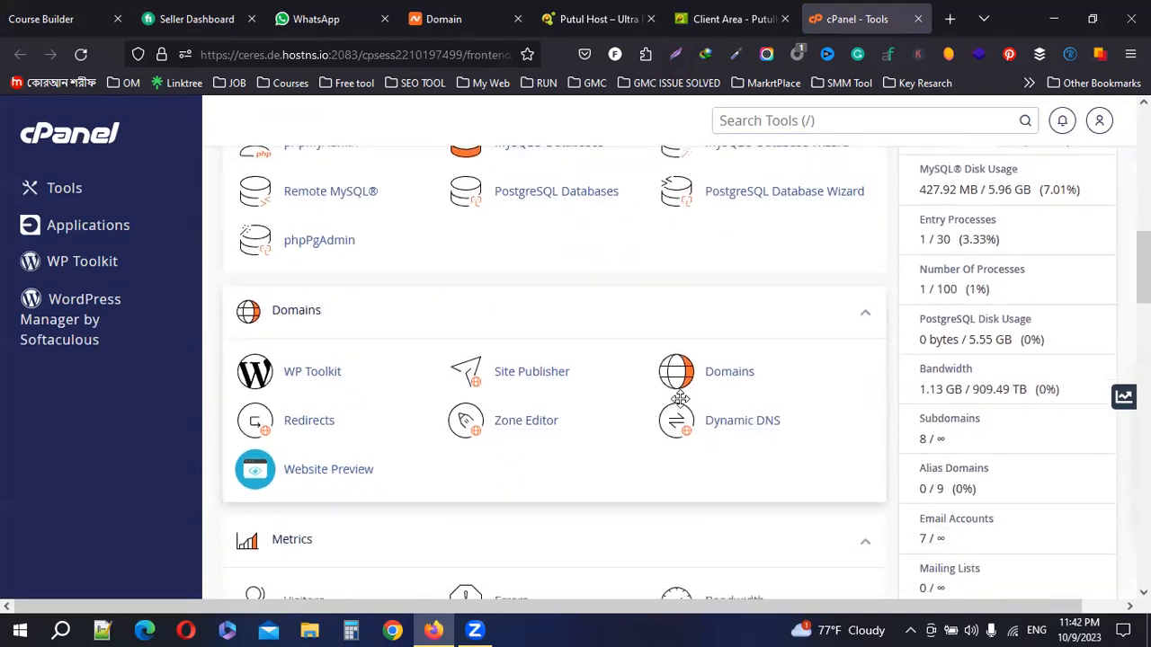
left_click(777, 118)
type("add")
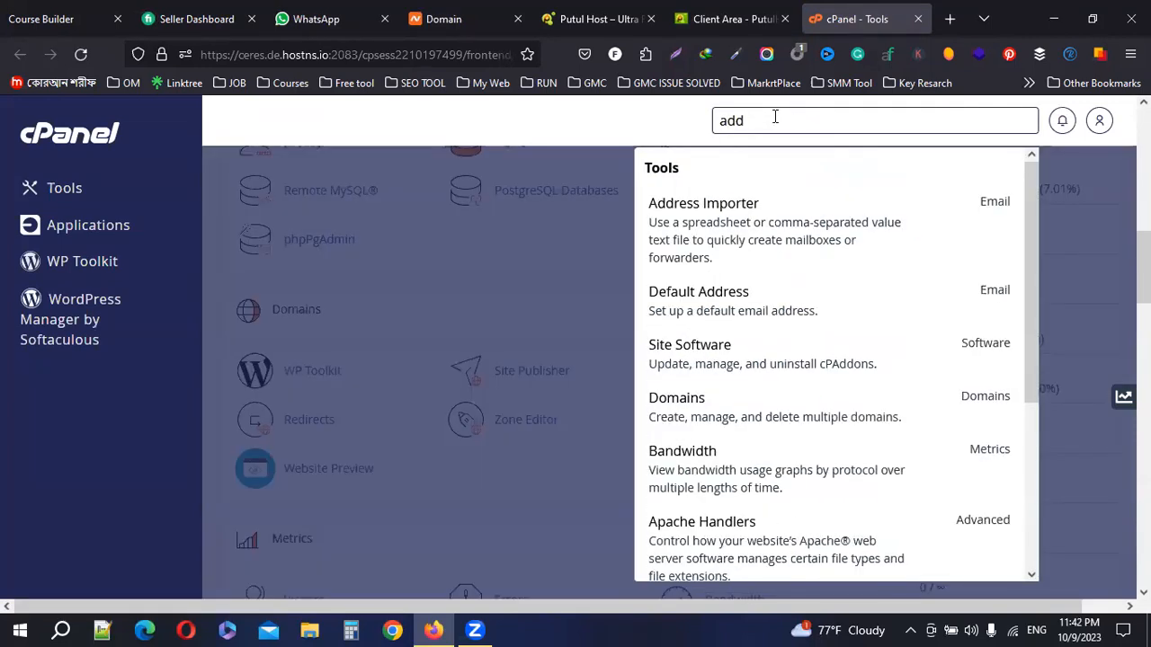
type("one")
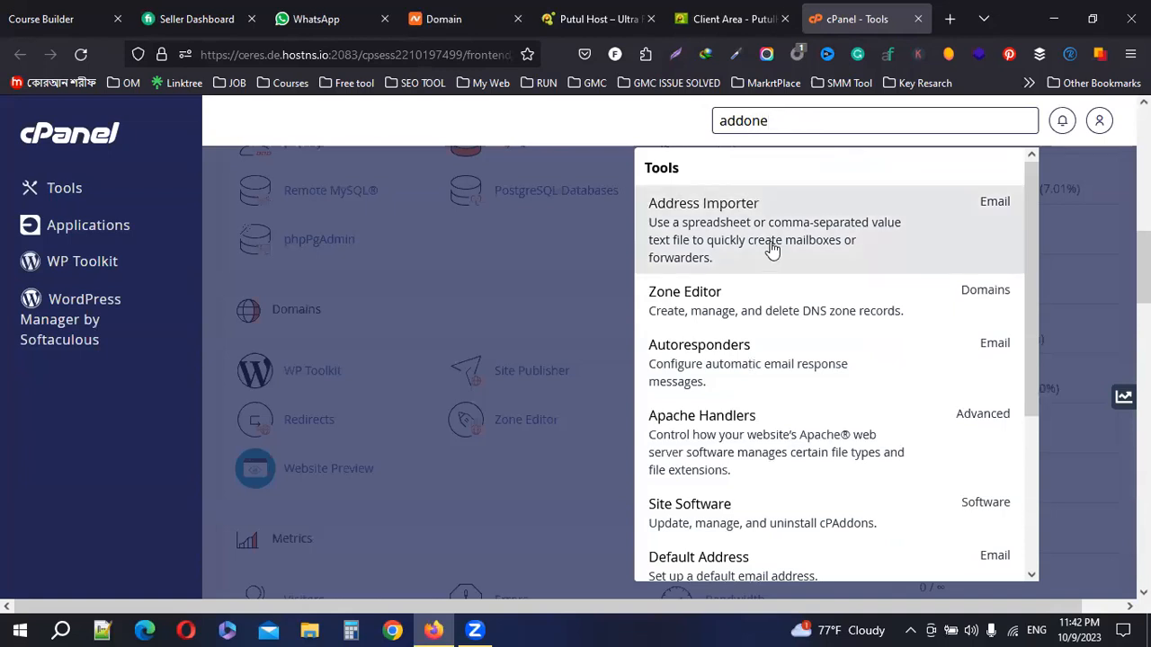
left_click_drag(783, 128, 458, 123)
key("BackSpace")
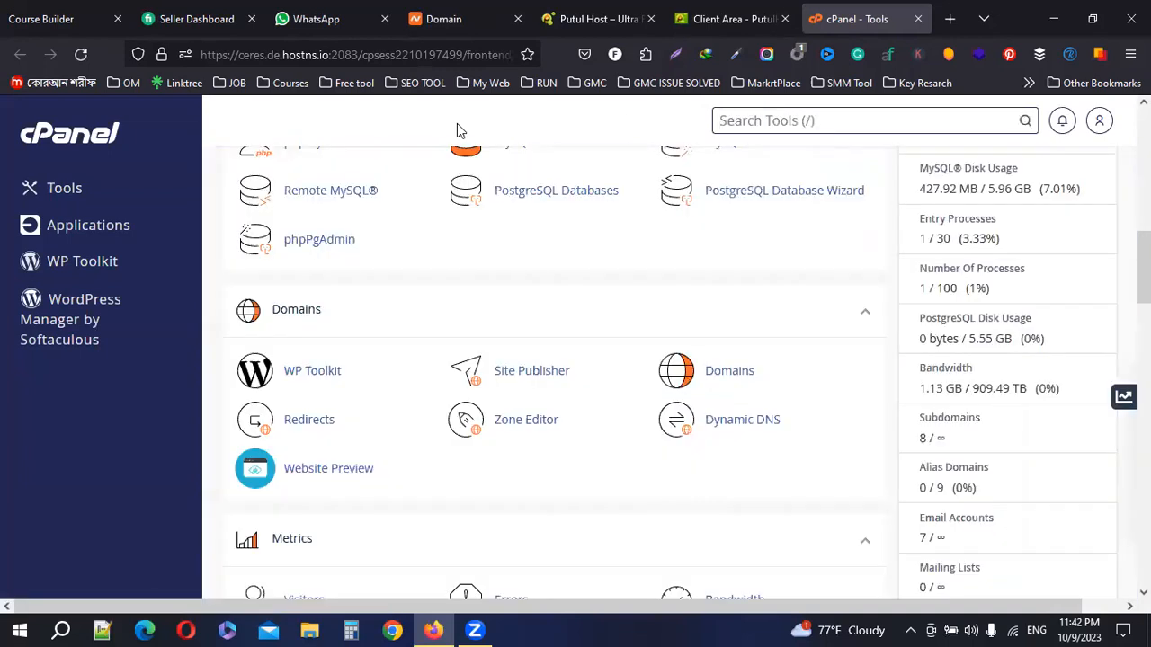
Open the Domains tool and review the domains listed in the hosting account
left_click(735, 372)
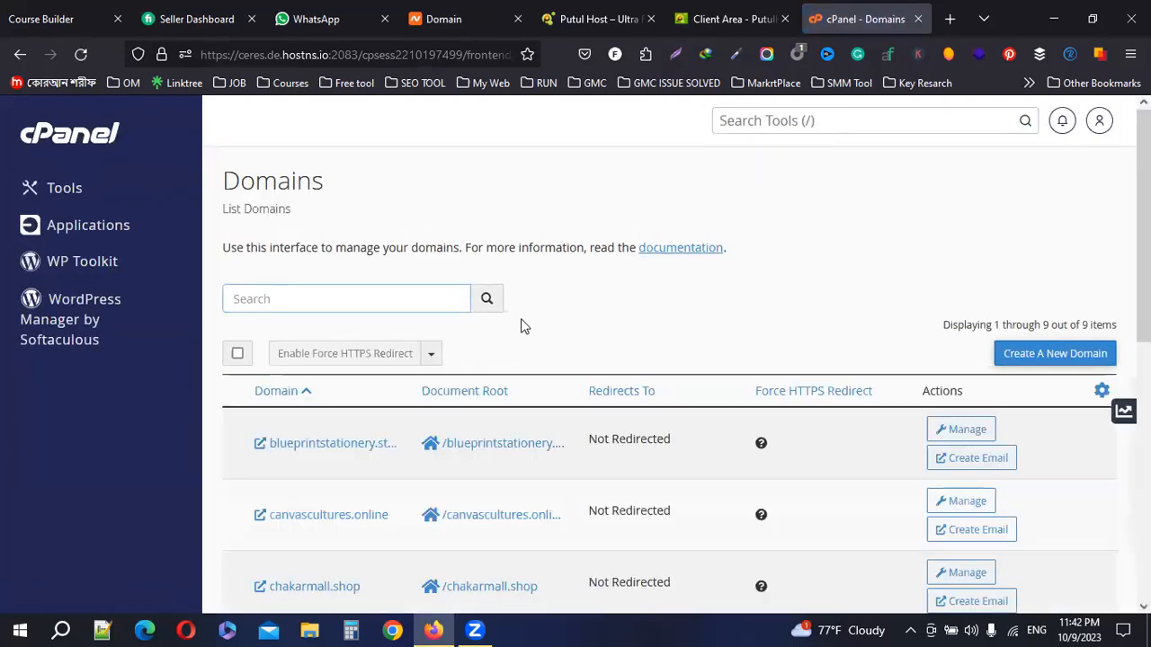
scroll(630, 318, "down", 2)
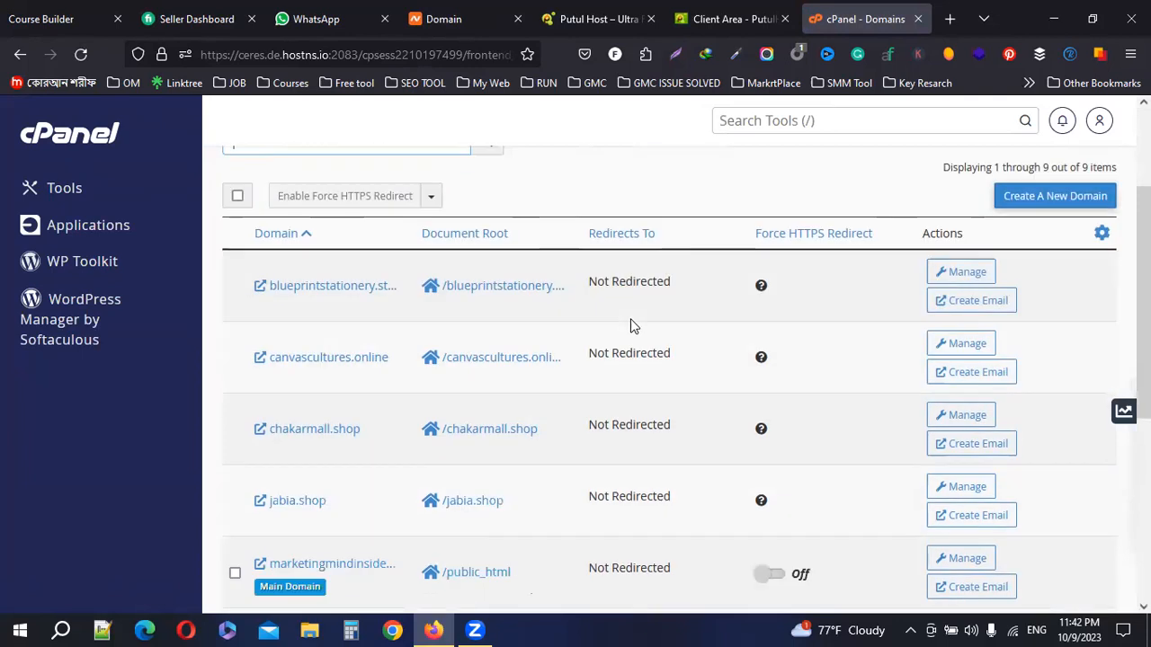
scroll(630, 322, "down", 2)
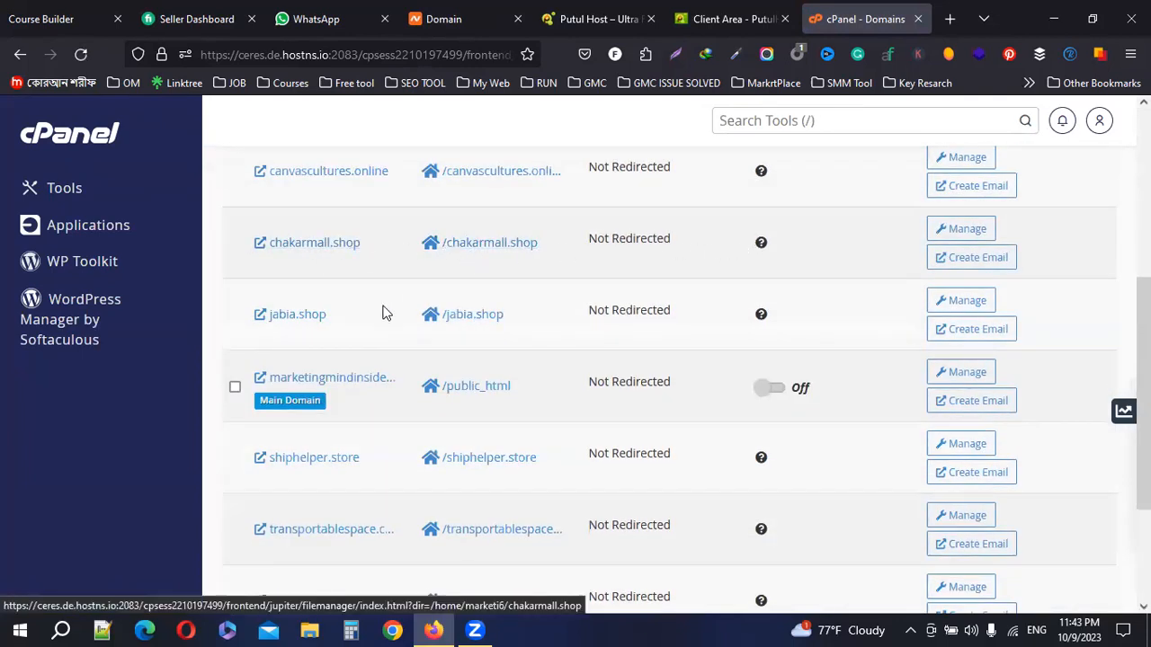
scroll(431, 409, "up", 4)
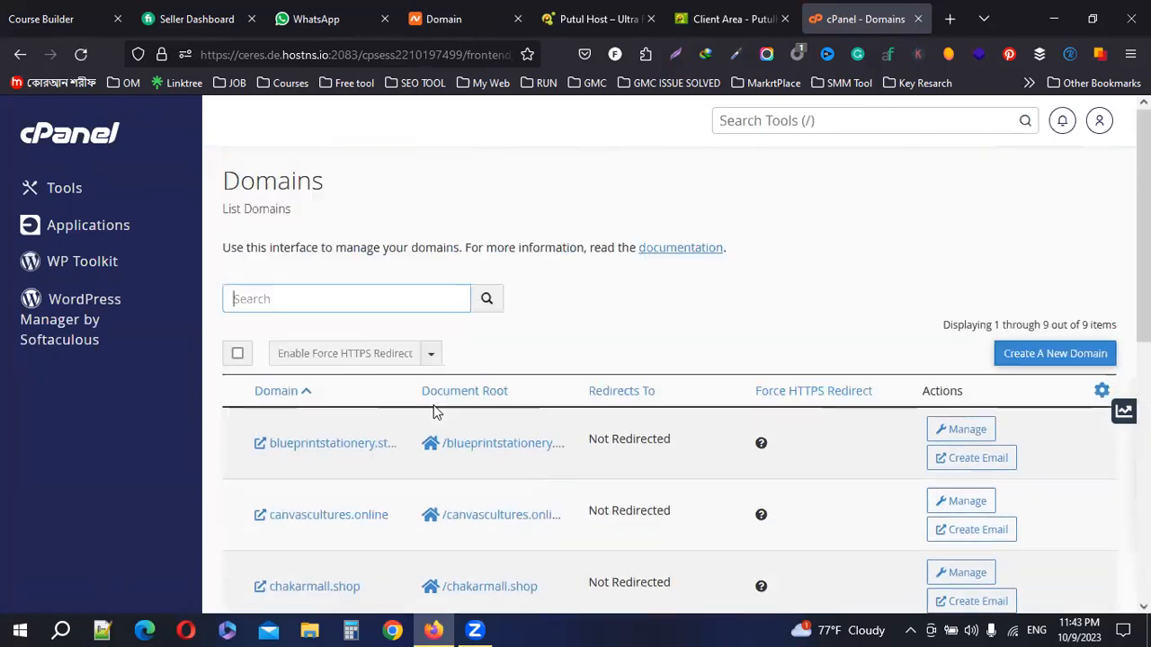
Begin creating a new domain with the name chakarmall.shop copied from Namecheap, and highlight the error beside the domain field
left_click(1046, 360)
left_click(499, 16)
left_click_drag(441, 235, 261, 230)
key("ctrl+c")
left_click(863, 19)
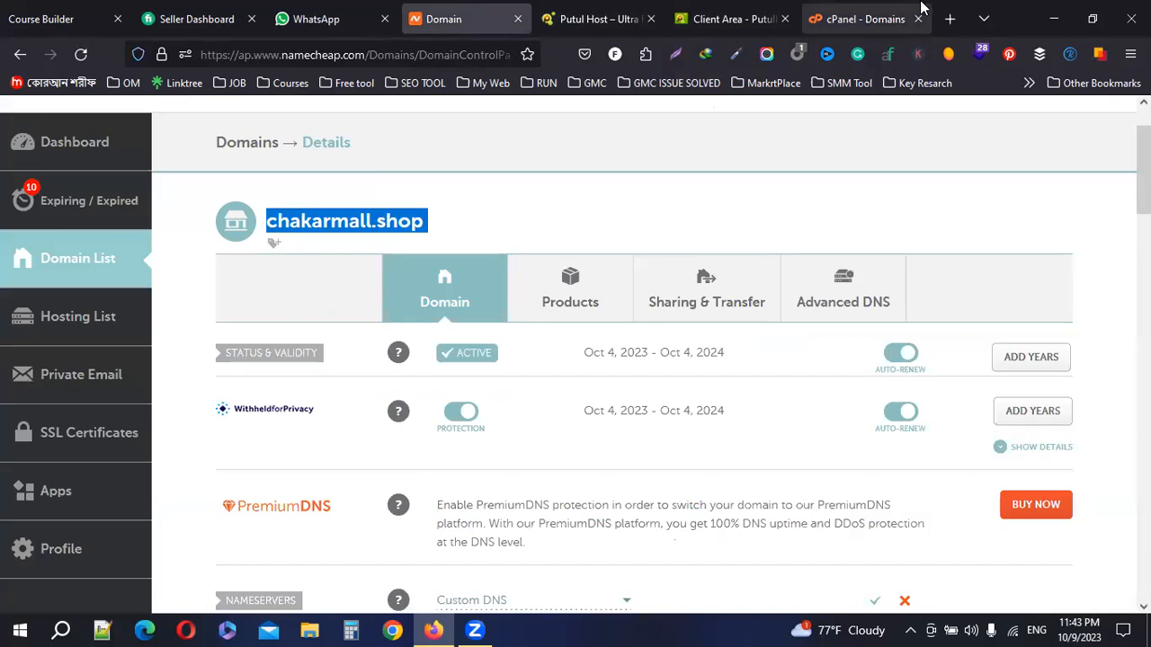
key("ctrl+v")
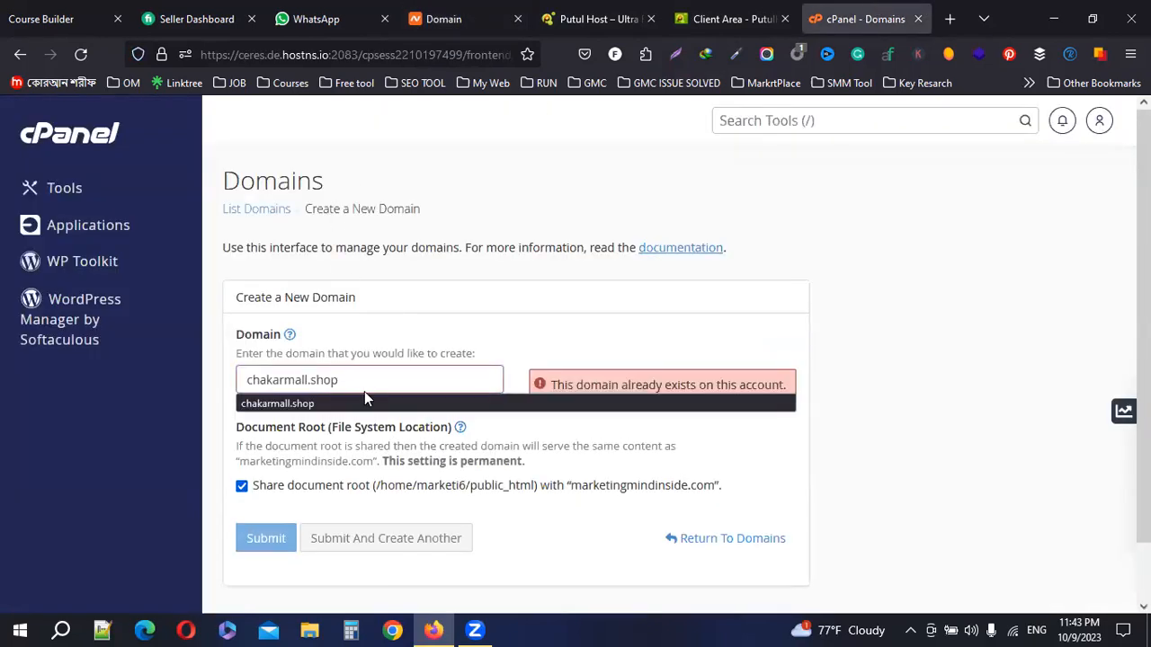
left_click(713, 352)
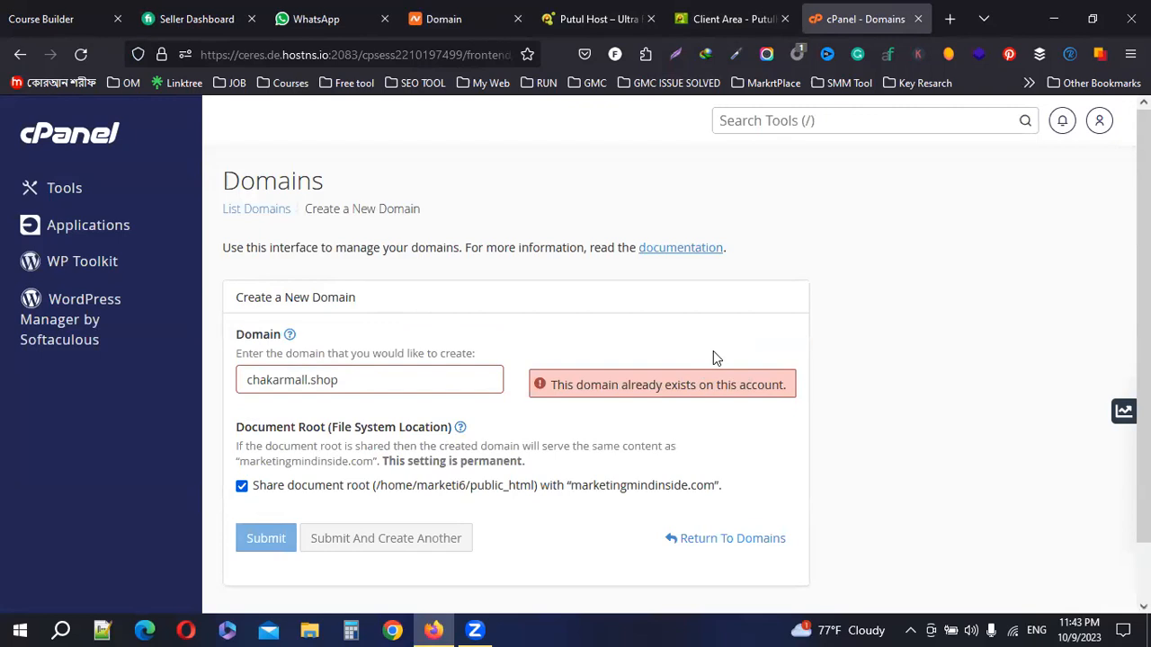
left_click_drag(550, 389, 788, 379)
left_click(857, 362)
Turn off sharing the document root with marketingmindinside.com for the new domain, toggling the option to show its effect
scroll(353, 352, "down", 1)
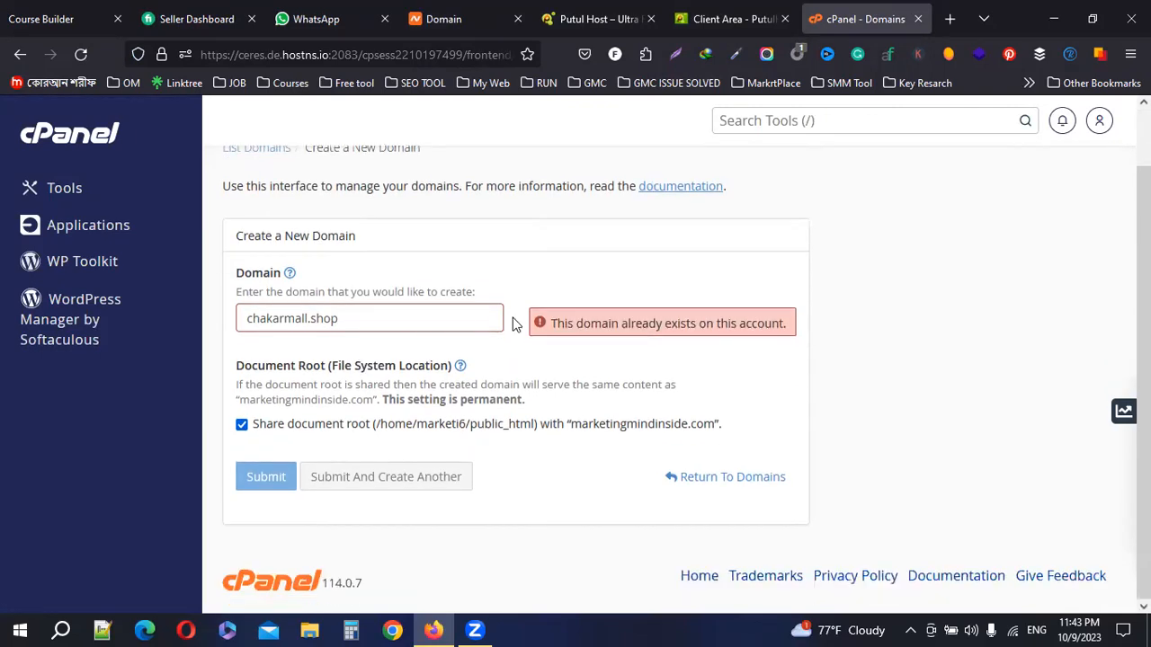
left_click(241, 425)
scroll(376, 414, "down", 2)
left_click(374, 430)
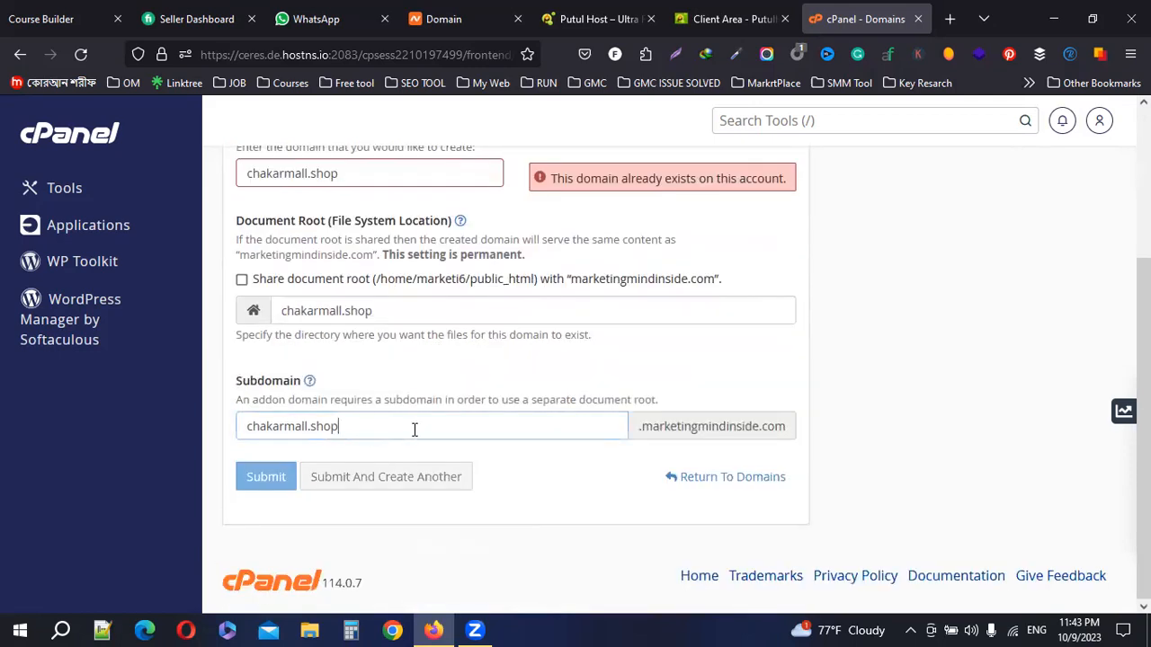
left_click(241, 280)
left_click(253, 428)
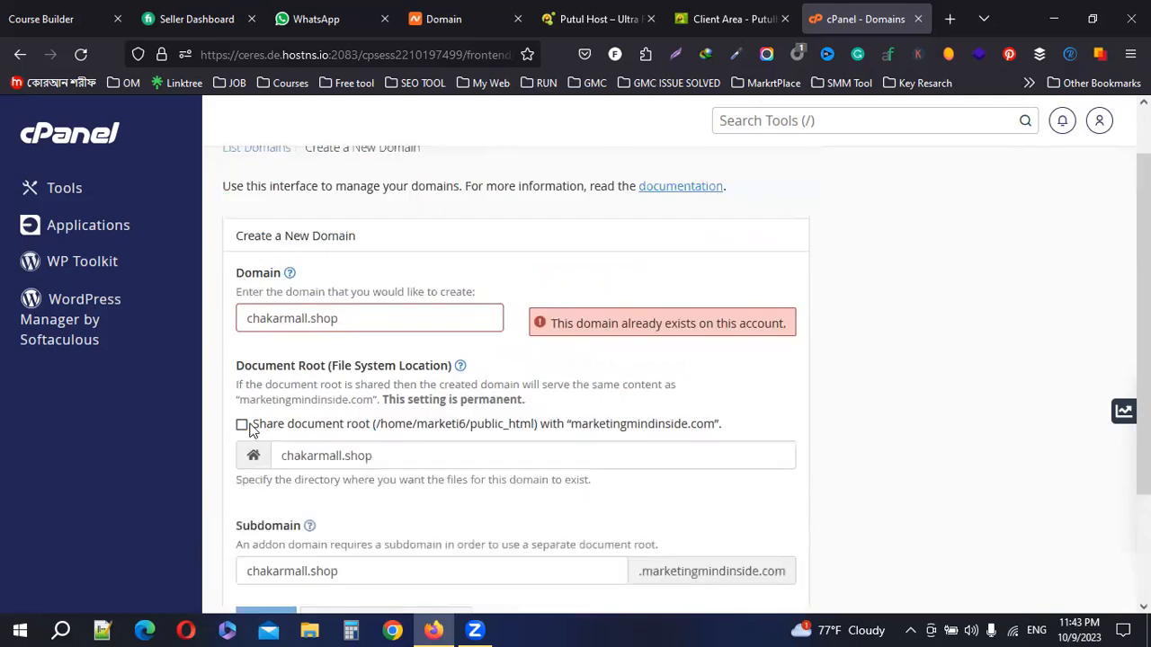
Shorten the new domain's subdomain to chakarmall
scroll(347, 398, "down", 2)
left_click_drag(308, 426, 420, 426)
key("BackSpace")
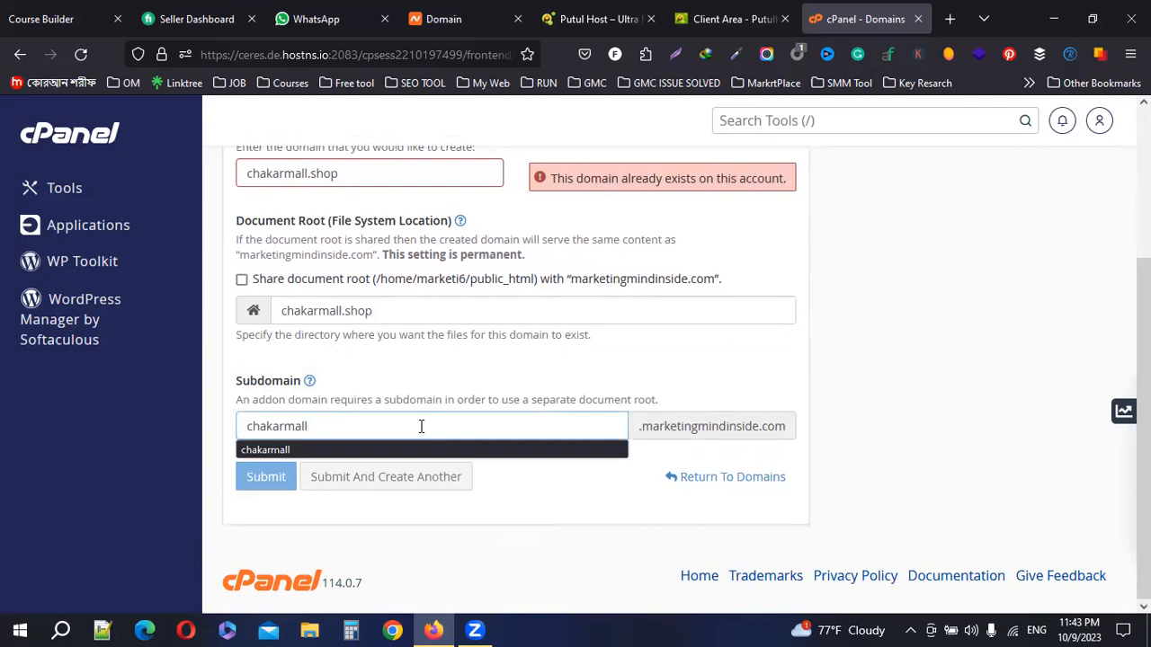
left_click(421, 426)
left_click(919, 374)
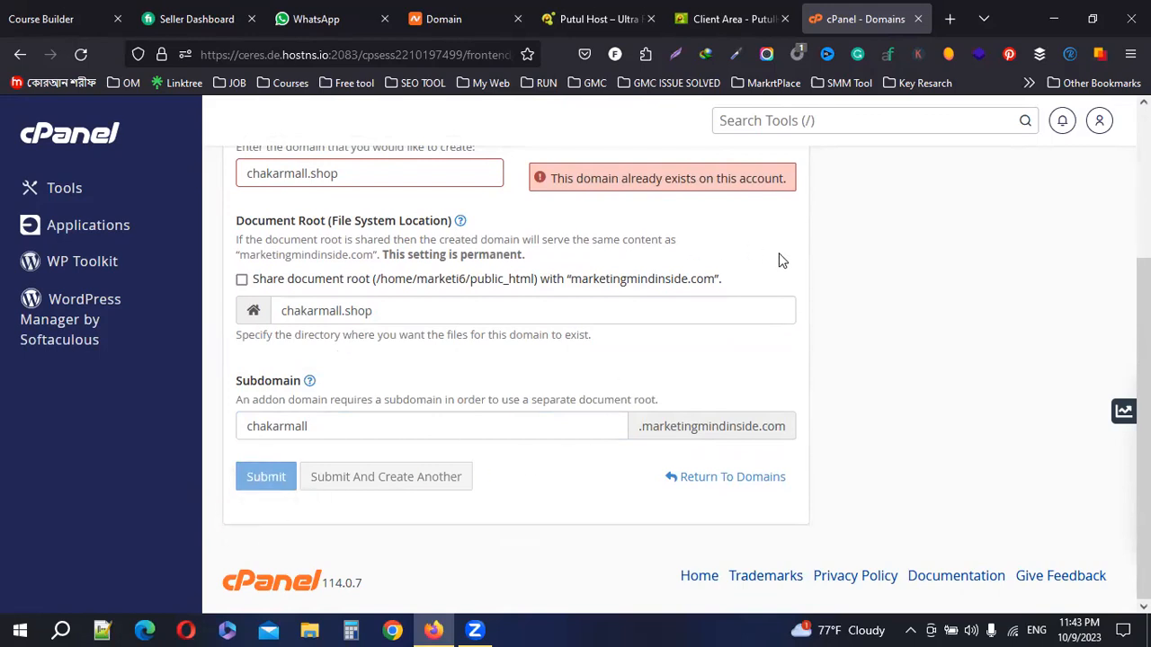
Leave the new domain form without submitting it, and look through the list of domains again
scroll(779, 253, "up", 3)
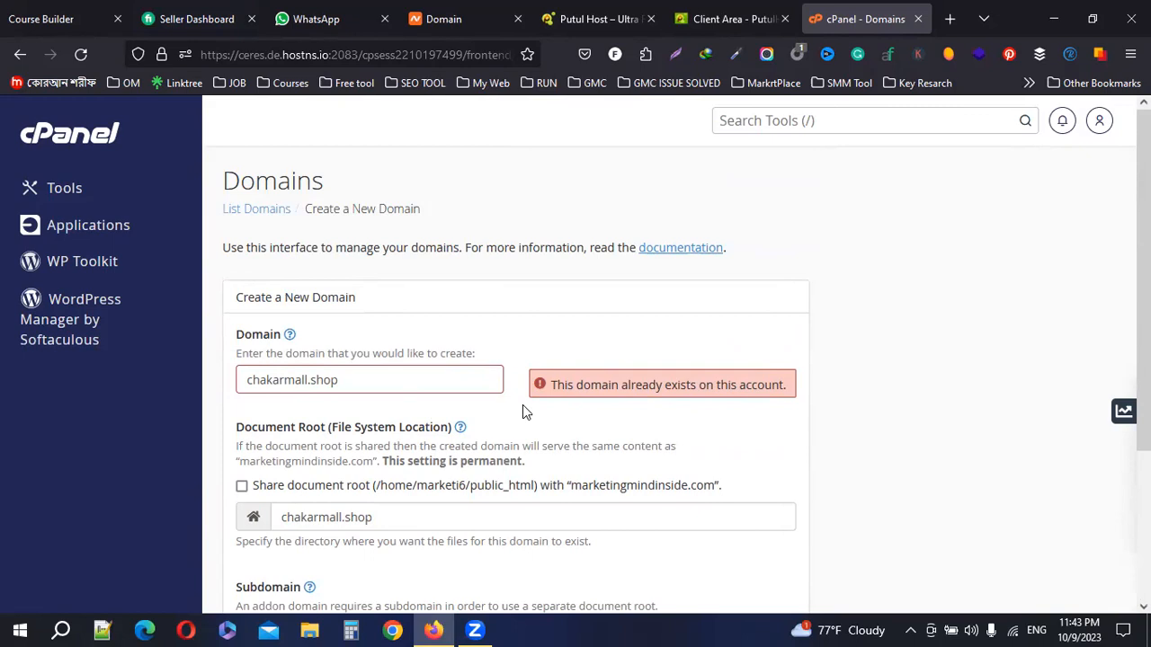
left_click(22, 54)
scroll(526, 354, "down", 2)
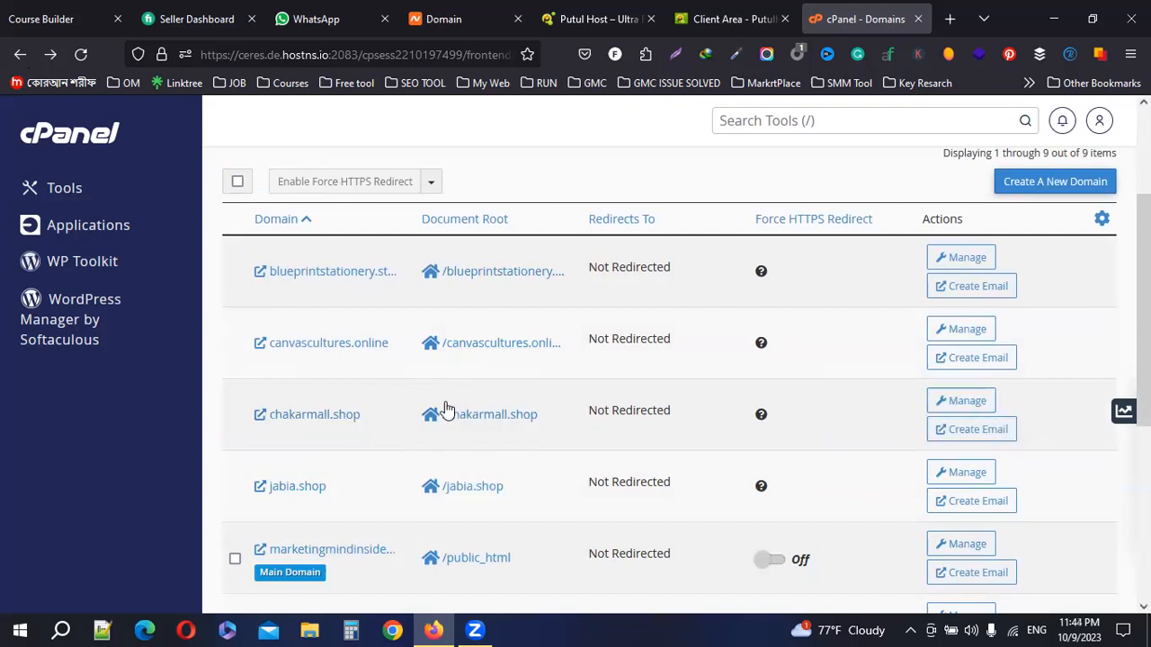
scroll(309, 414, "down", 4)
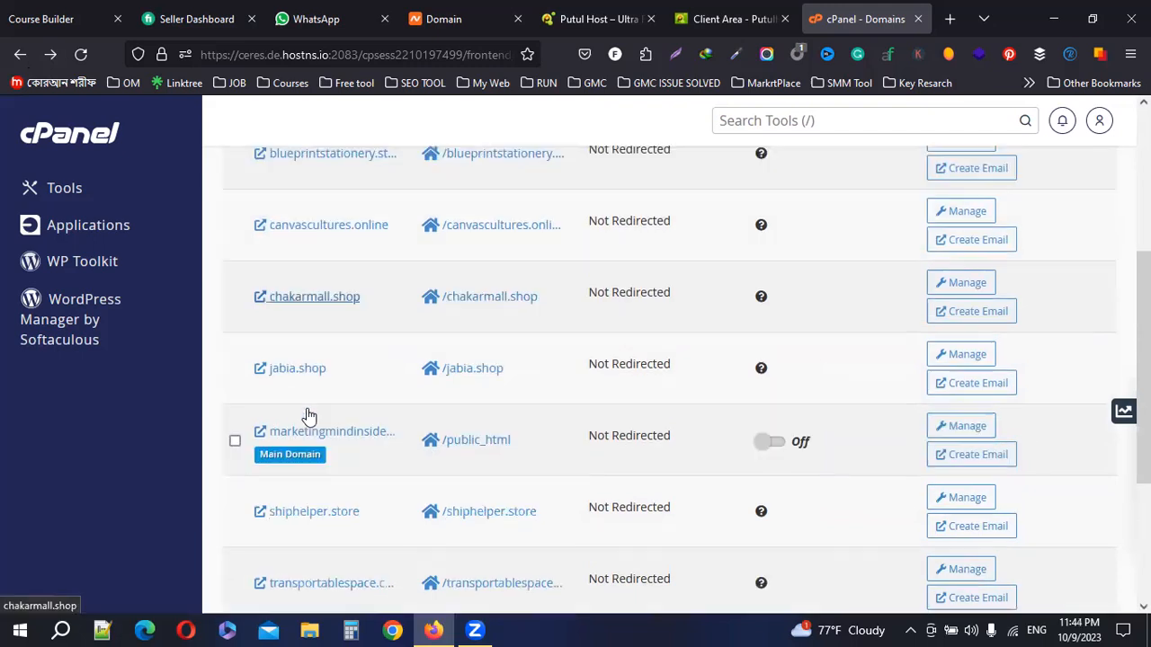
scroll(309, 415, "up", 1)
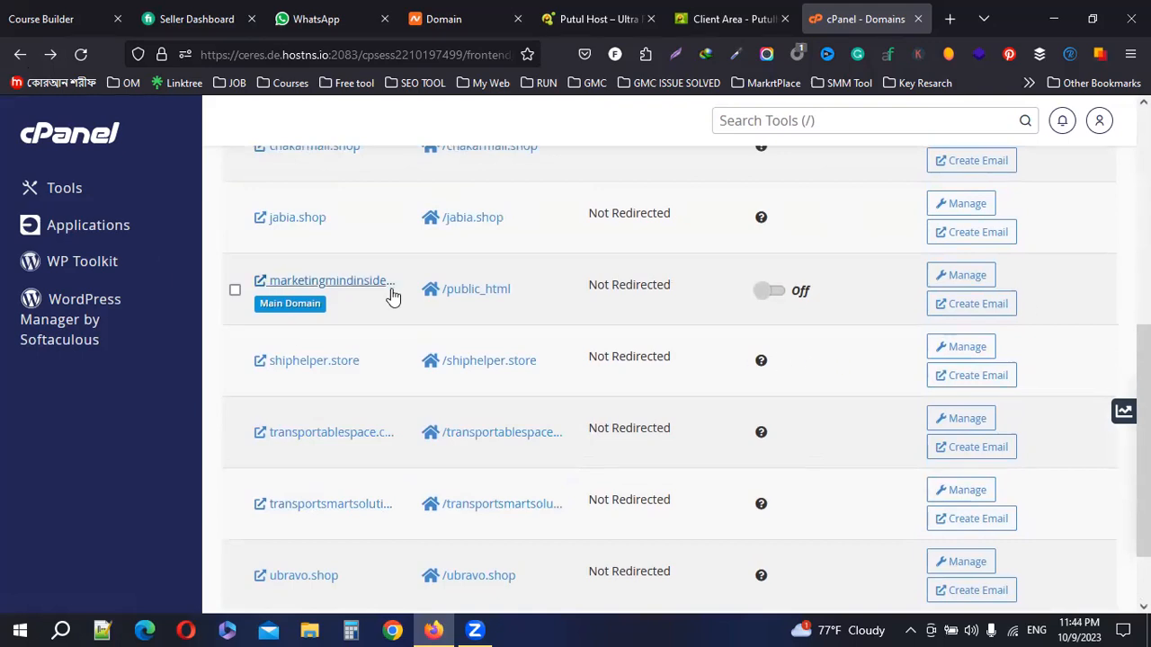
scroll(390, 296, "up", 3)
left_click(895, 278)
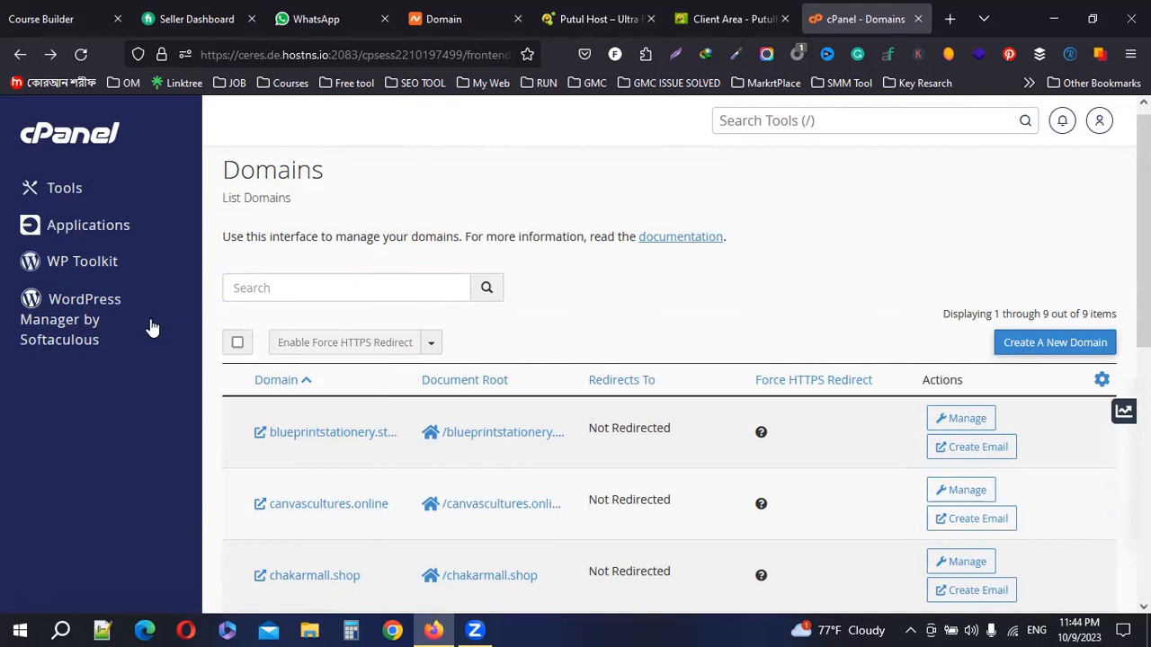
View the WordPress installations in WordPress Manager by Softaculous, and return to the cPanel Tools page
left_click(74, 322)
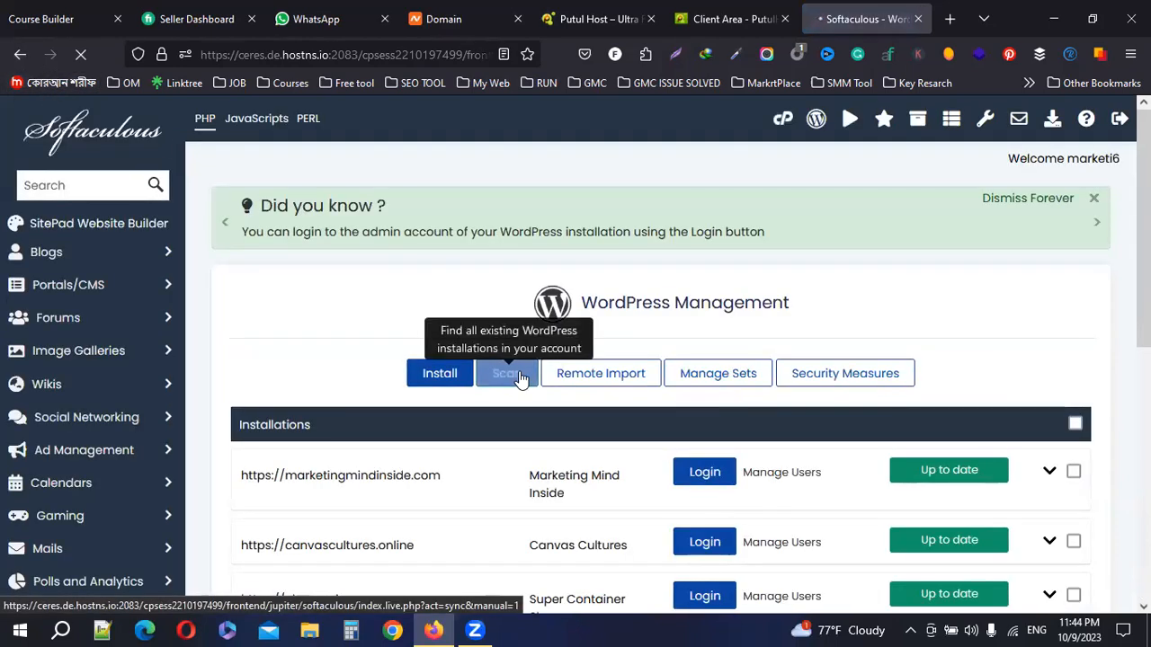
key("alt+Left")
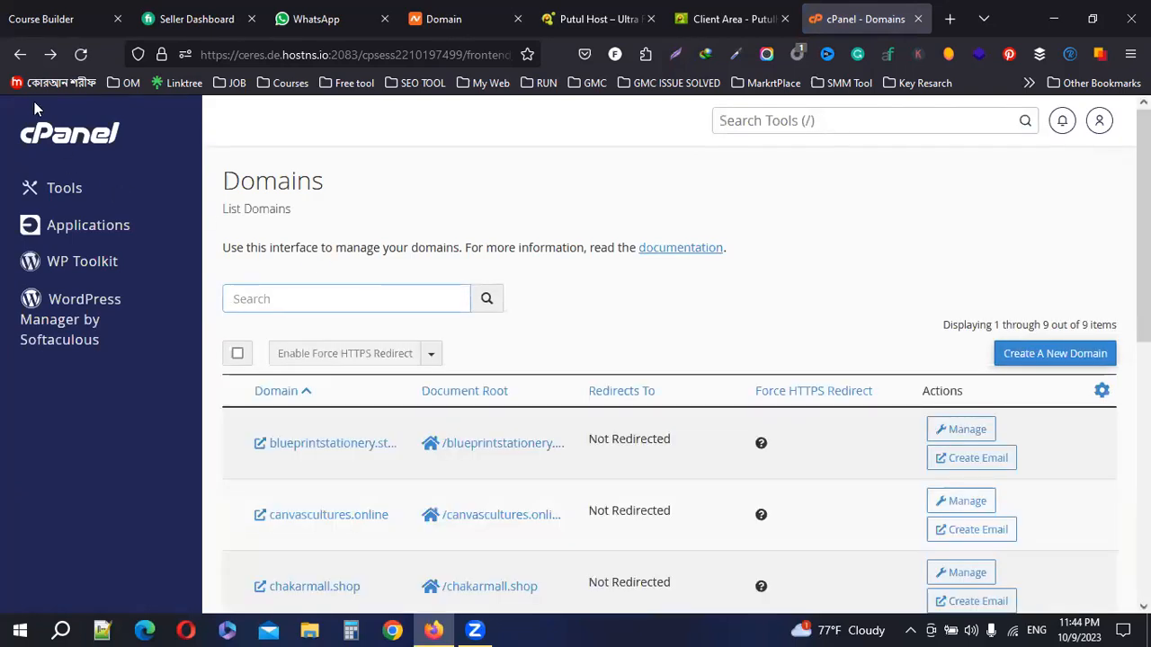
left_click(20, 53)
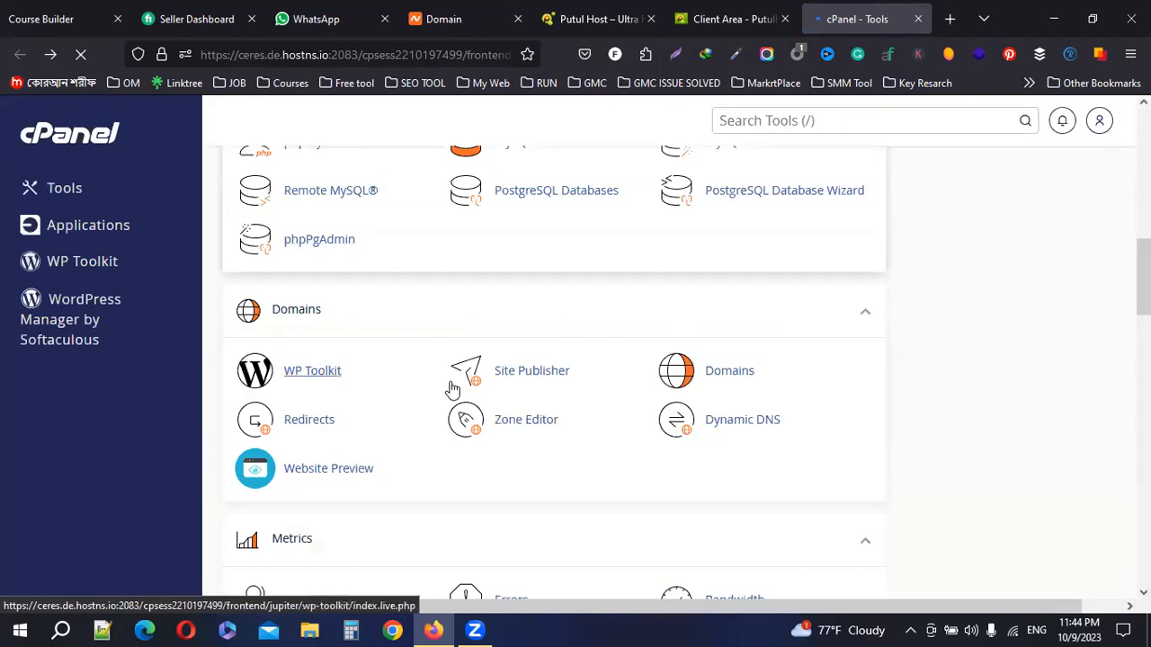
Look through the cPanel tools for the Softaculous Apps Installer scripts and open the WordPress script page
scroll(450, 386, "up", 10)
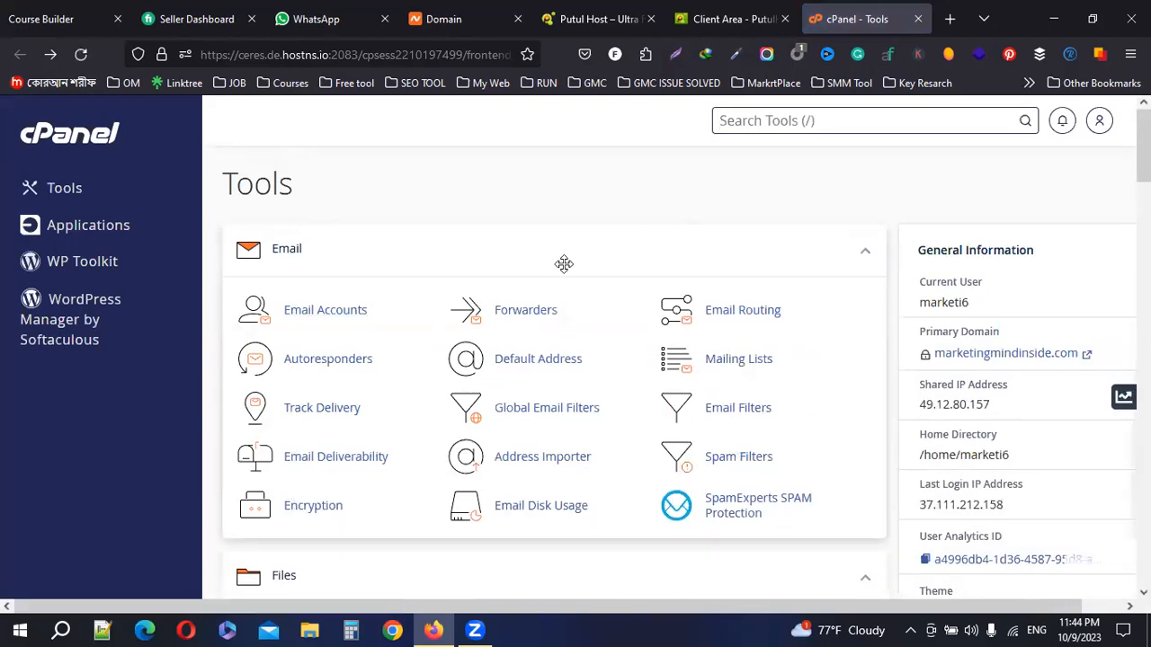
scroll(478, 288, "down", 15)
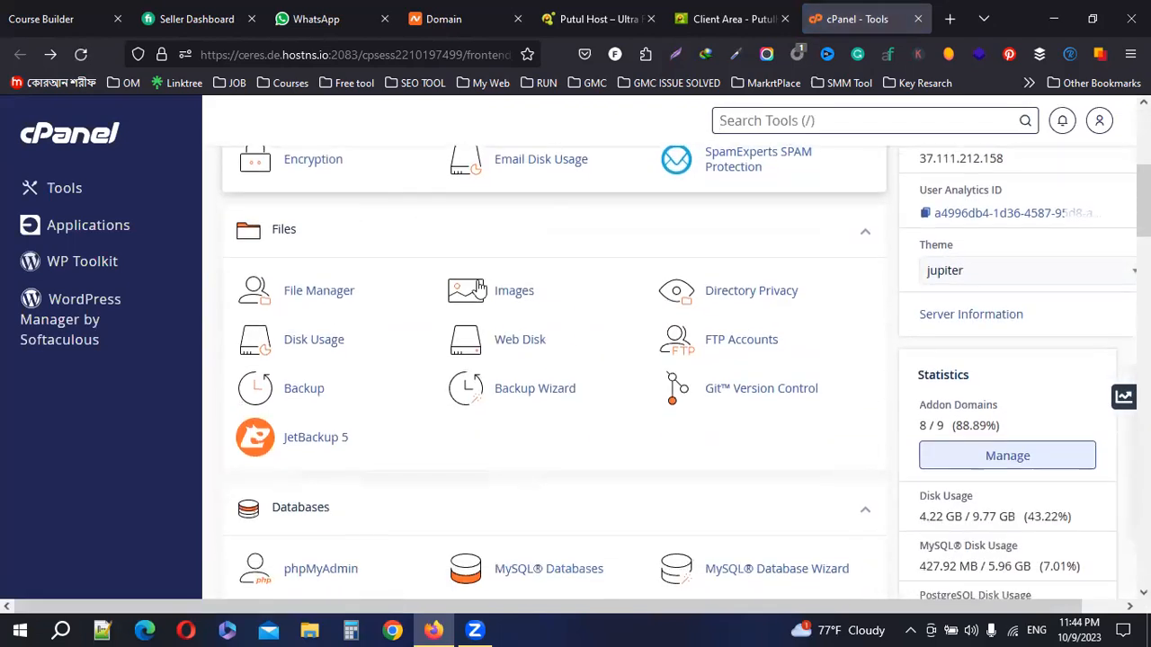
scroll(478, 288, "down", 15)
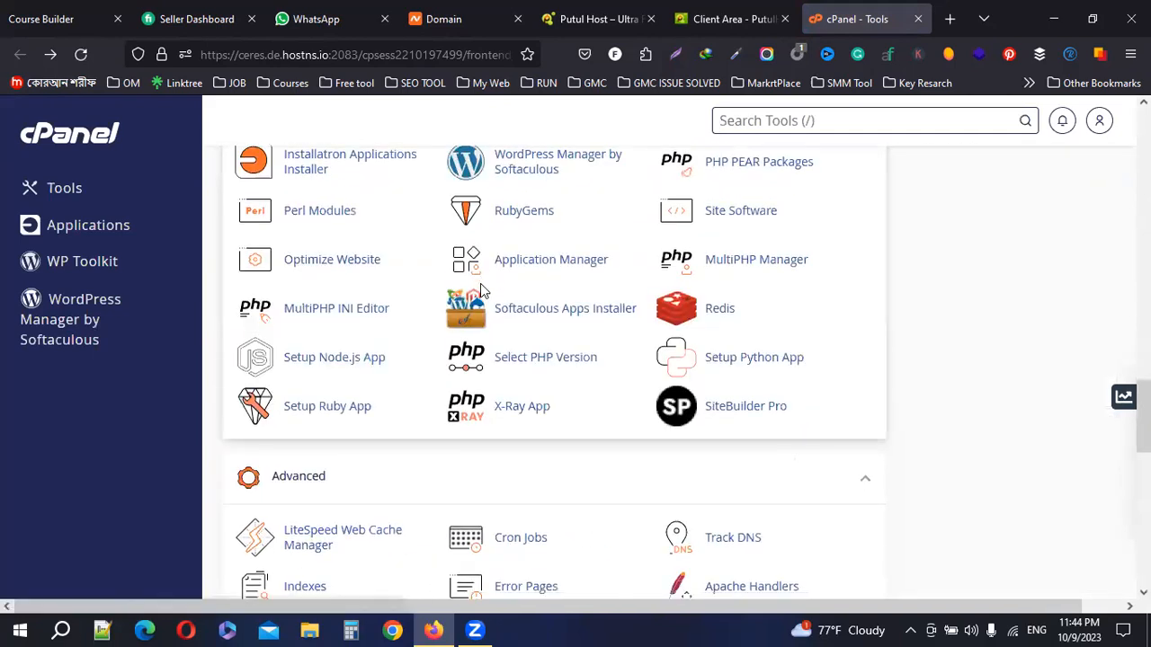
scroll(480, 289, "down", 5)
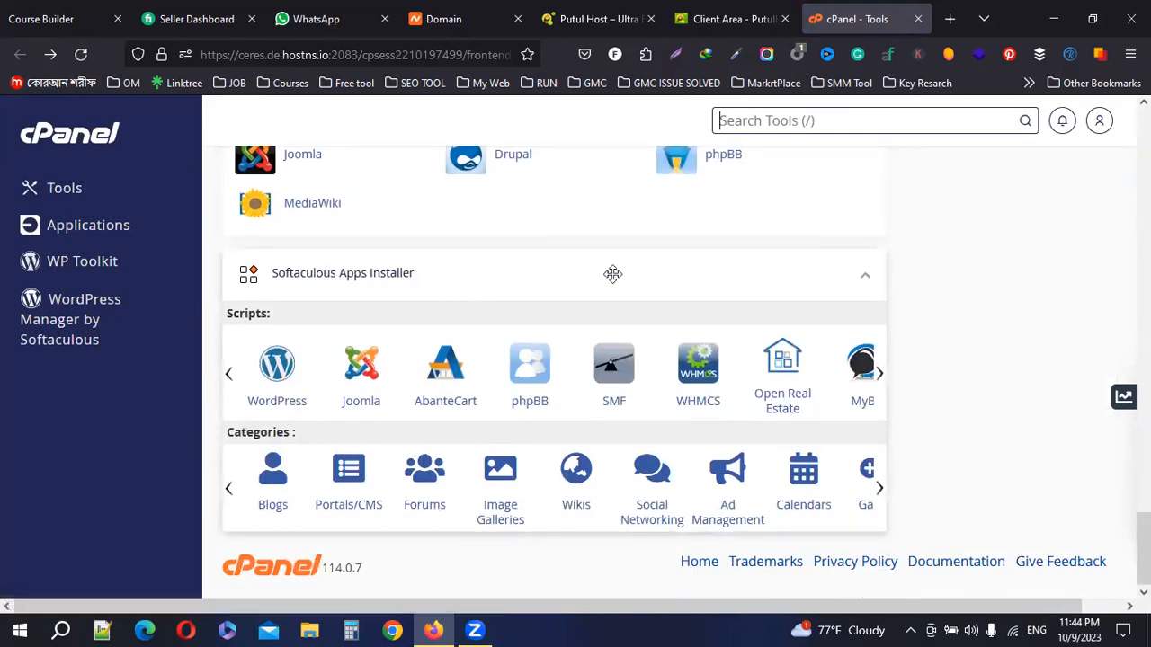
left_click(869, 278)
left_click(866, 281)
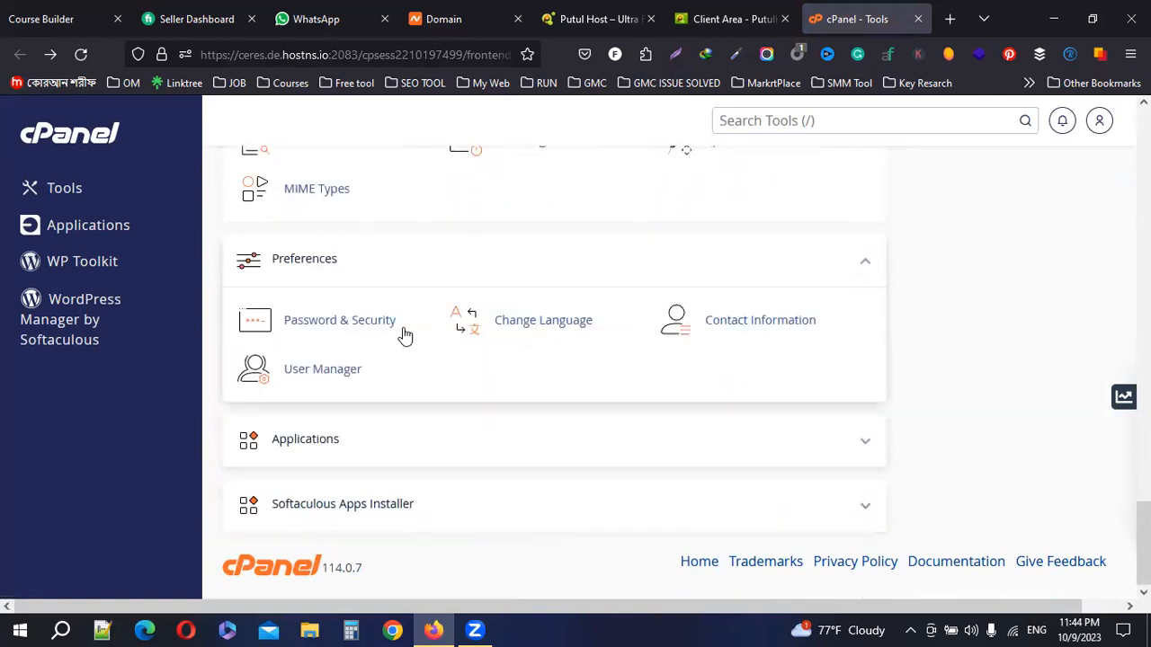
left_click(868, 506)
scroll(450, 445, "down", 3)
left_click(276, 405)
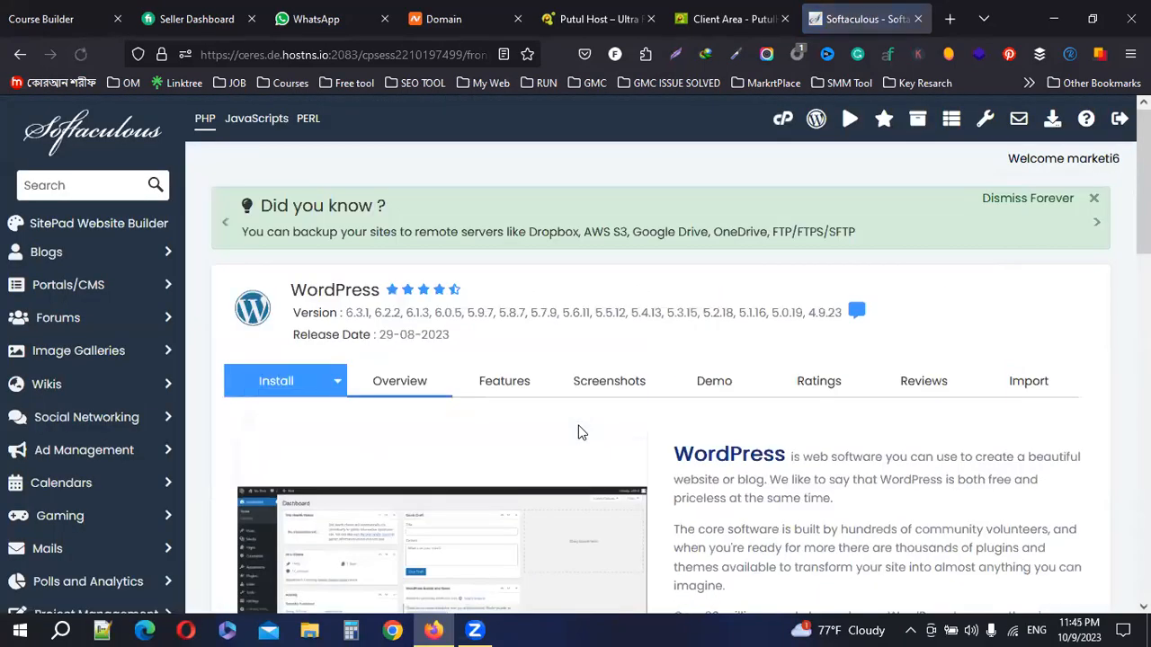
Look over the WordPress overview and start a new installation to open its setup form
scroll(575, 432, "down", 6)
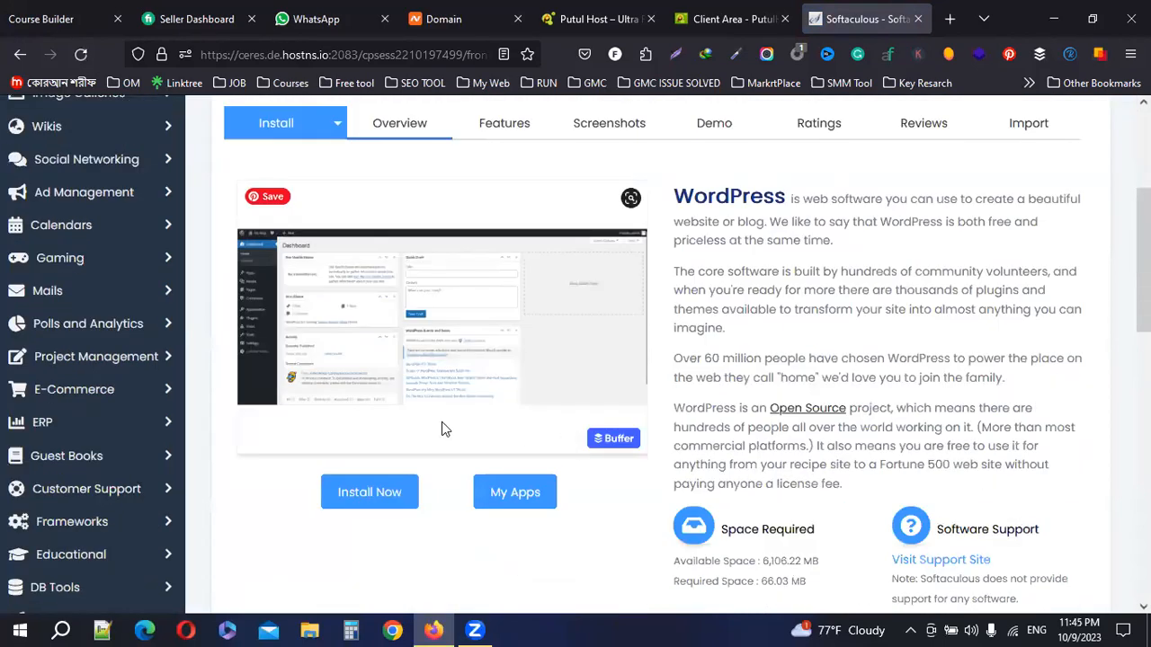
scroll(441, 426, "up", 4)
scroll(386, 360, "down", 2)
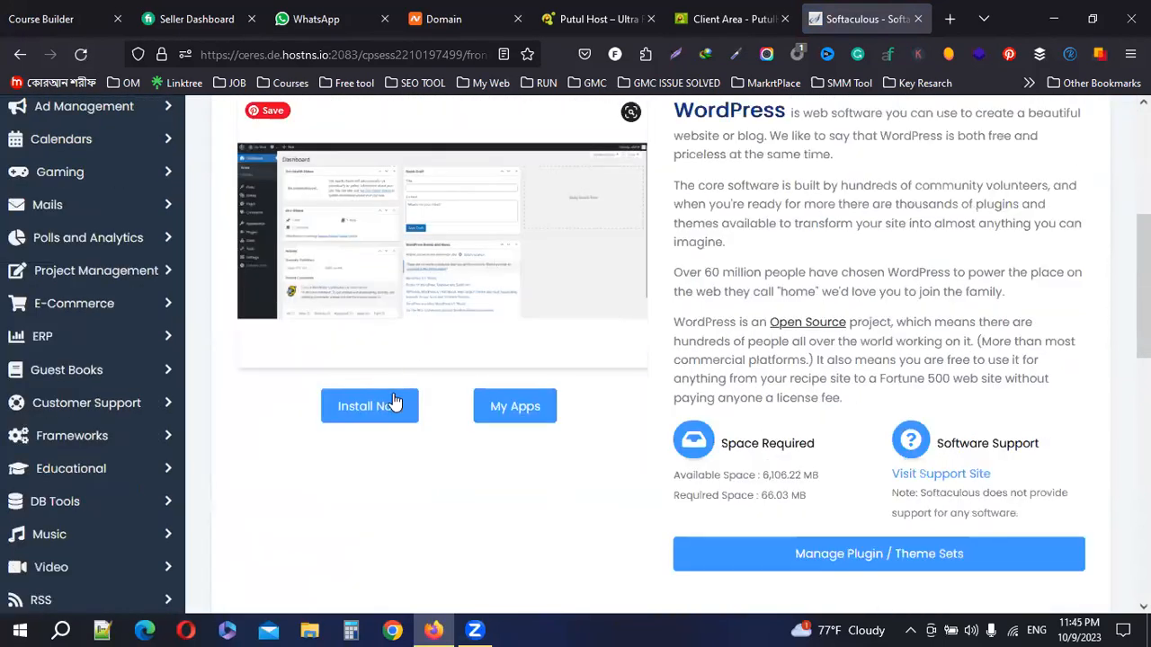
left_click(364, 404)
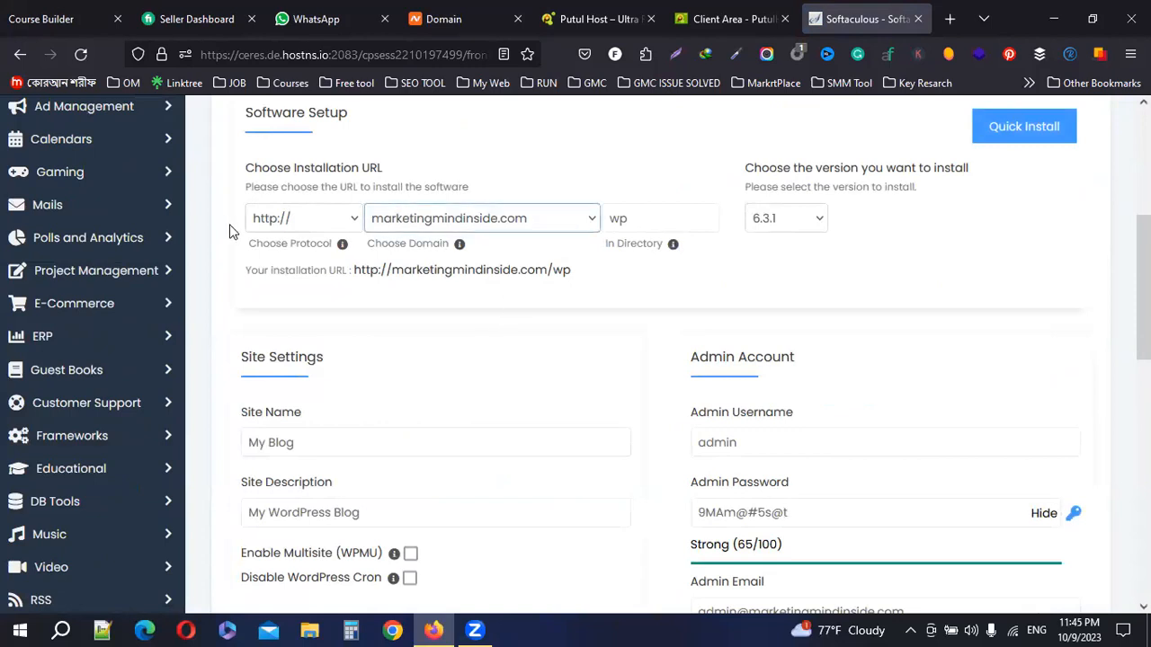
left_click(302, 232)
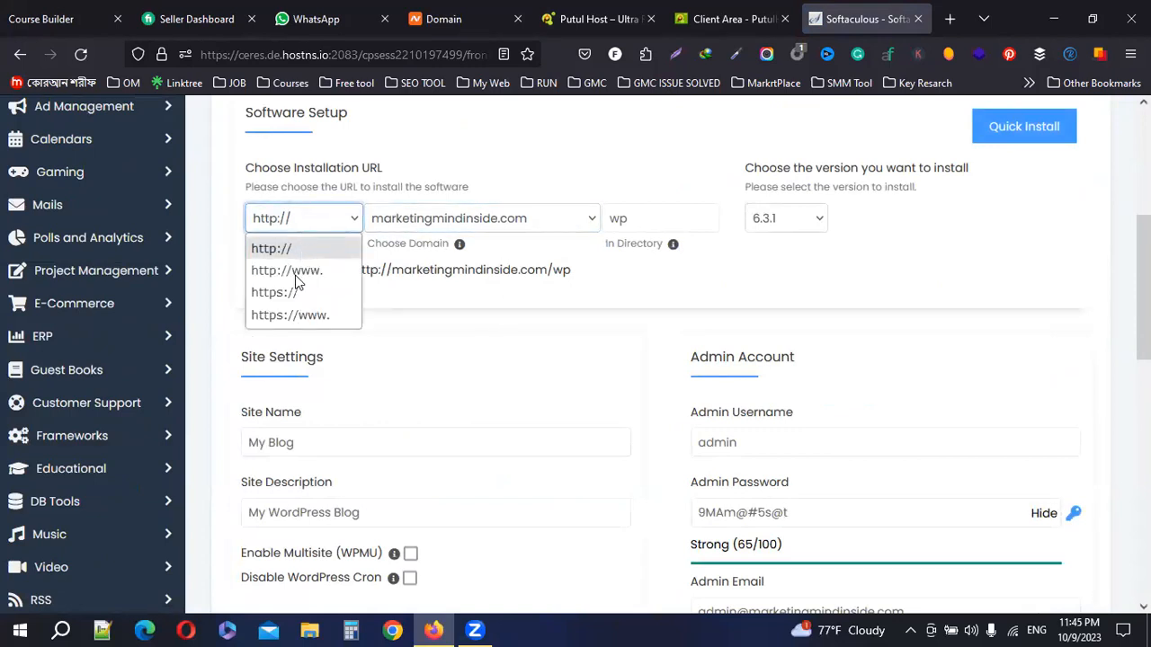
left_click(490, 225)
left_click(526, 226)
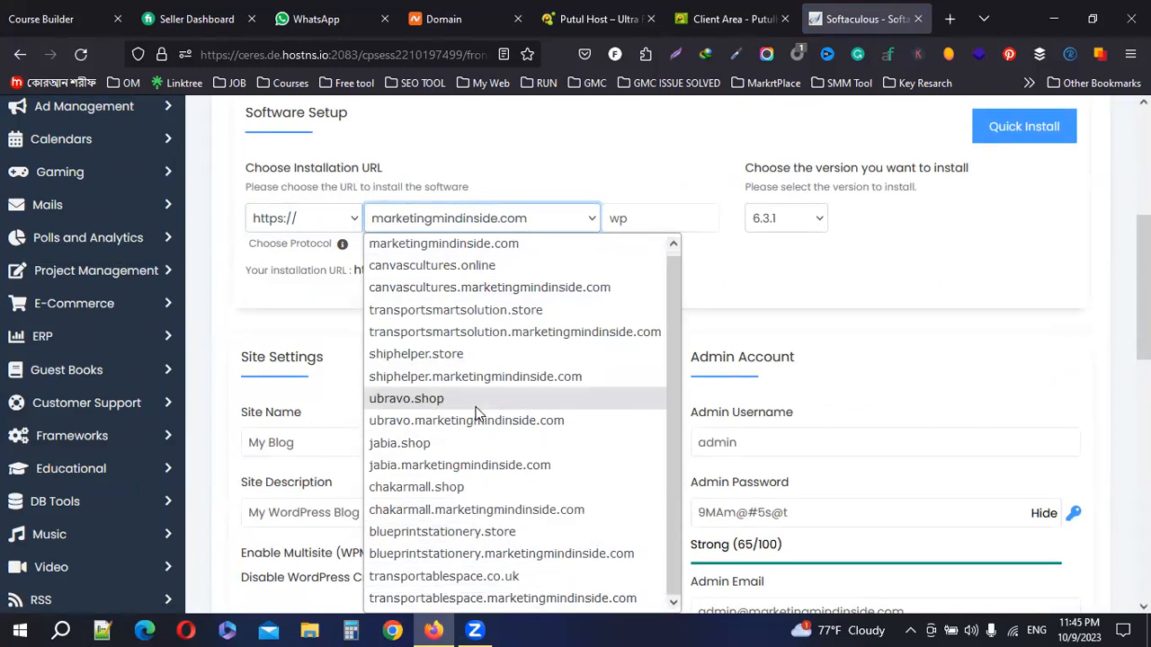
left_click(415, 487)
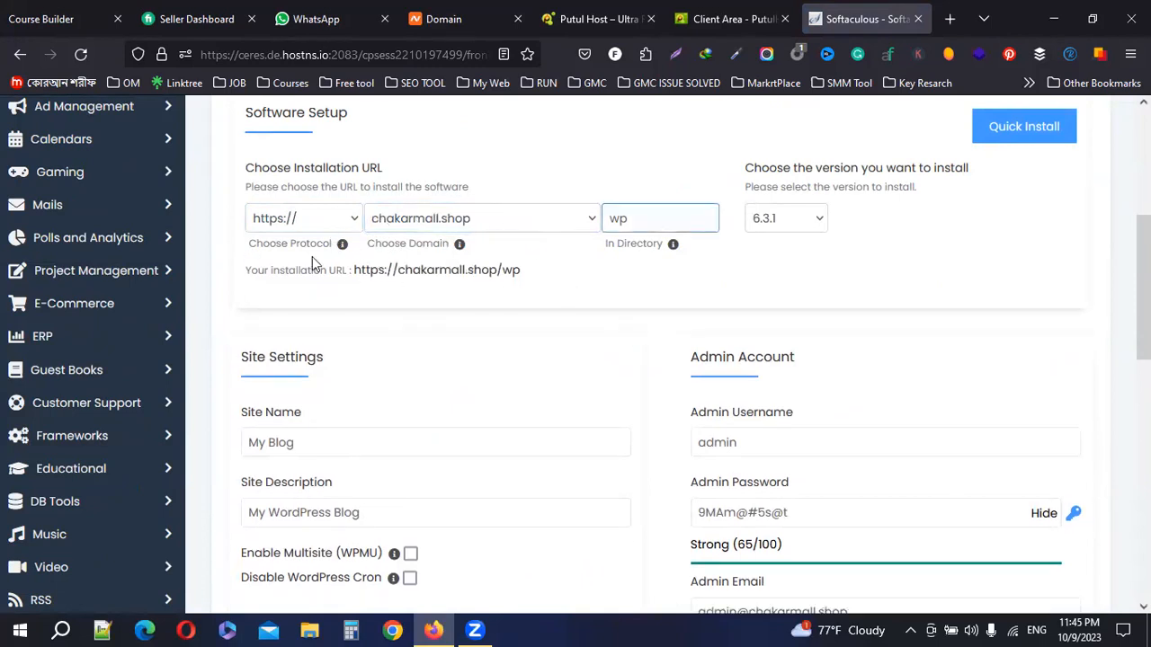
Clear the wp installation directory, re-entering wp once to demonstrate its effect on the installation URL before removing it again
left_click(690, 227)
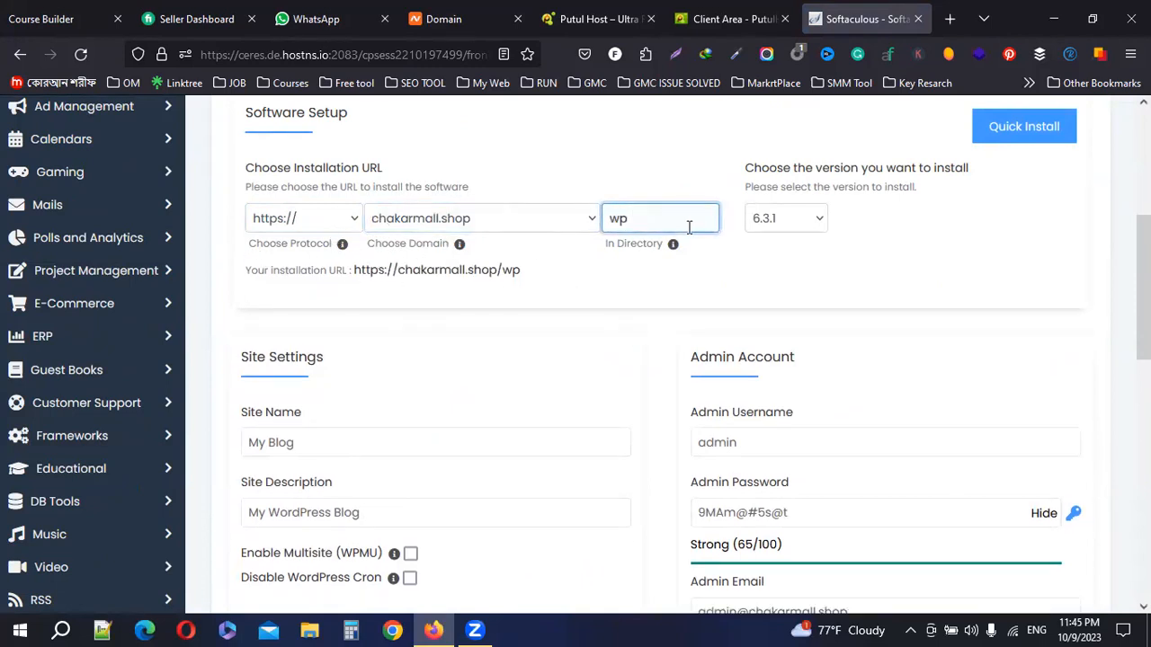
key("BackSpace")
key("BackSpace")
left_click_drag(605, 244, 665, 244)
left_click(653, 223)
type("wp")
left_click_drag(530, 274, 360, 288)
left_click(660, 224)
key("BackSpace")
key("BackSpace")
left_click(279, 223)
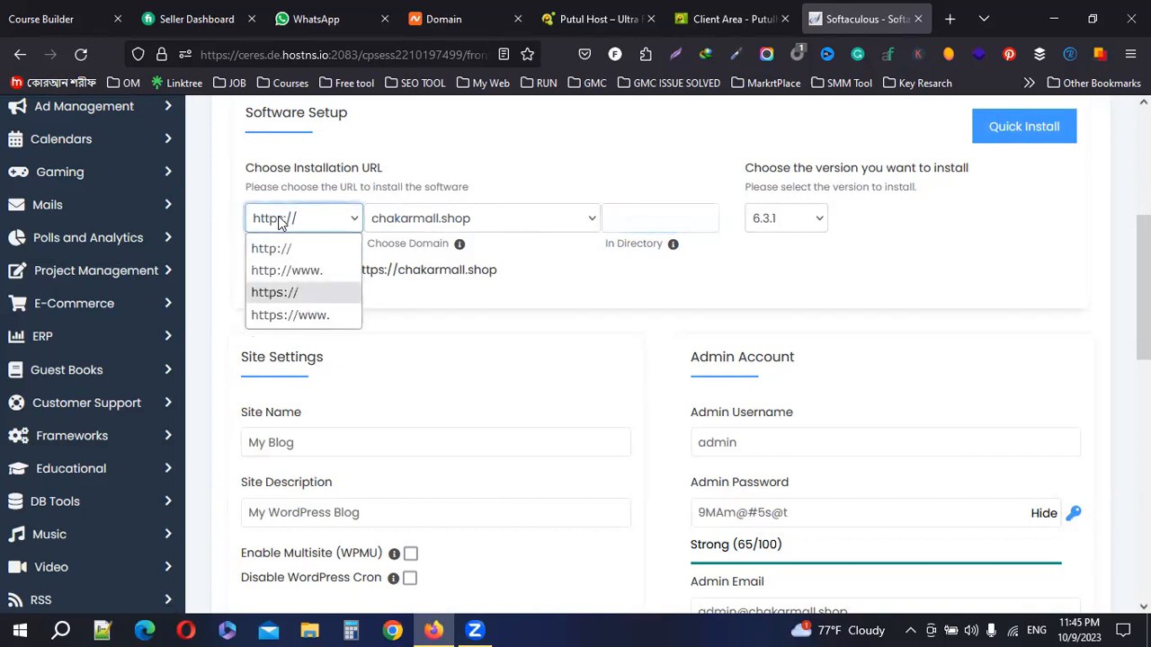
left_click(284, 251)
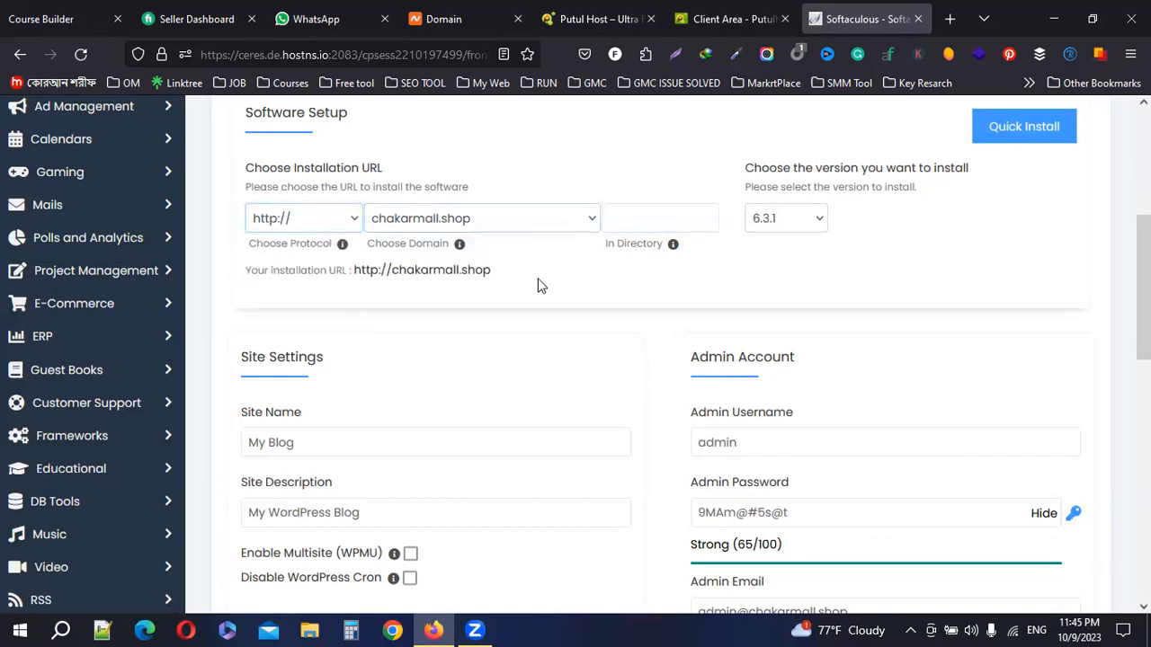
left_click(328, 229)
left_click(316, 295)
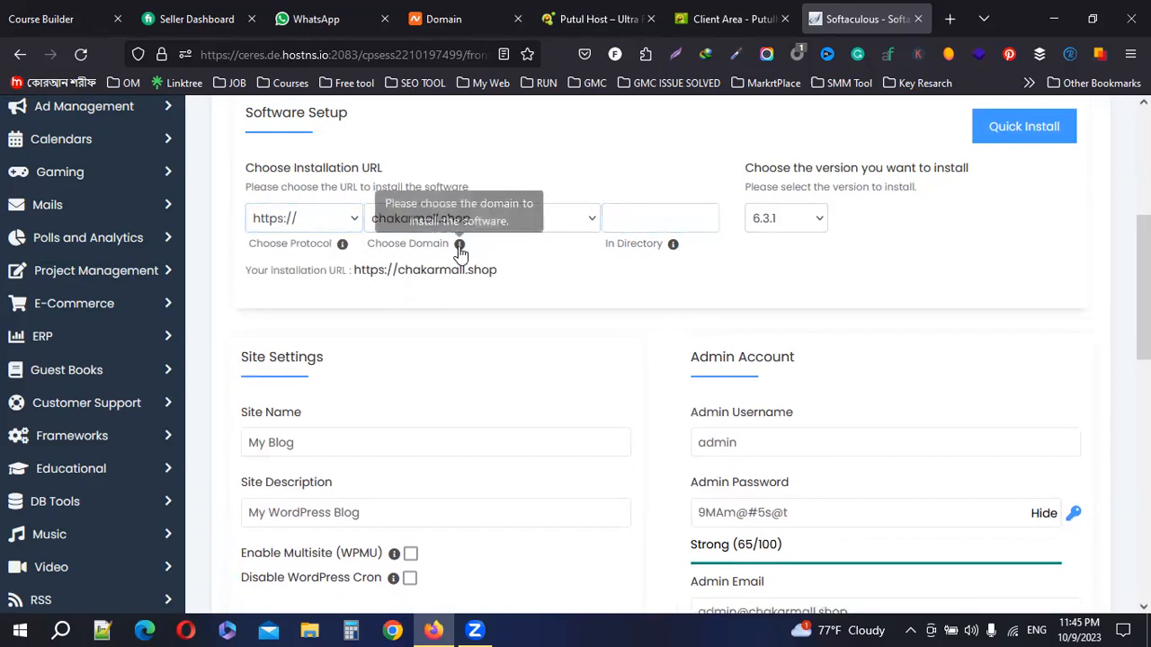
Examine the domain, directory and WordPress version choices, as well as the site name and site description fields
left_click(547, 224)
left_click(675, 224)
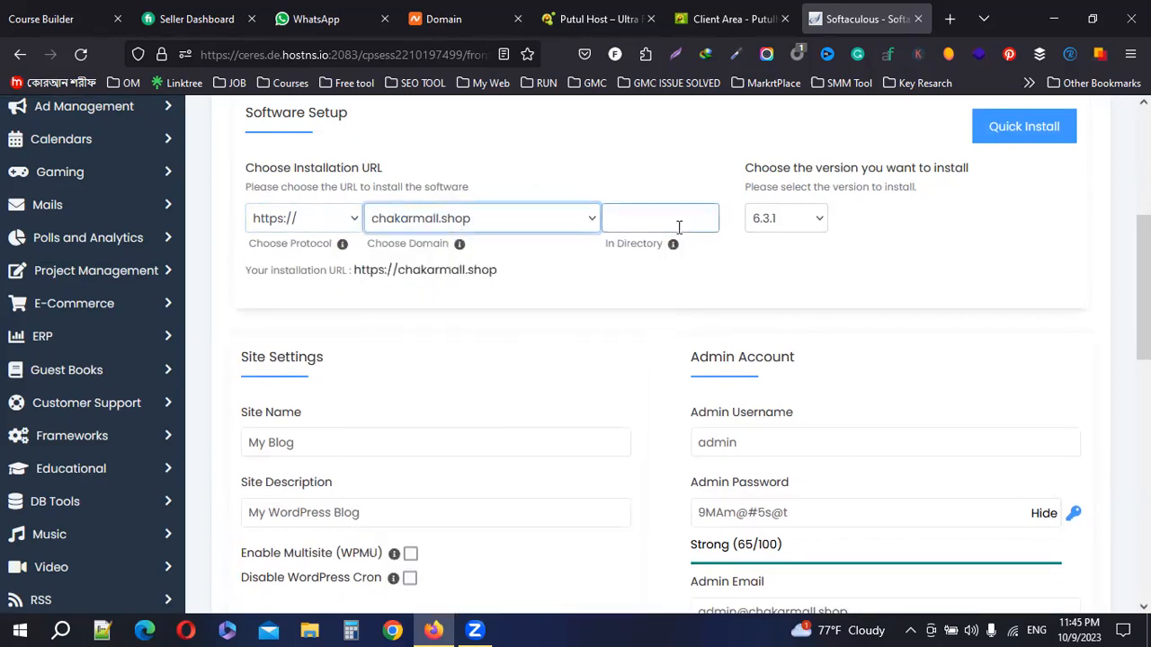
left_click(784, 226)
left_click(822, 221)
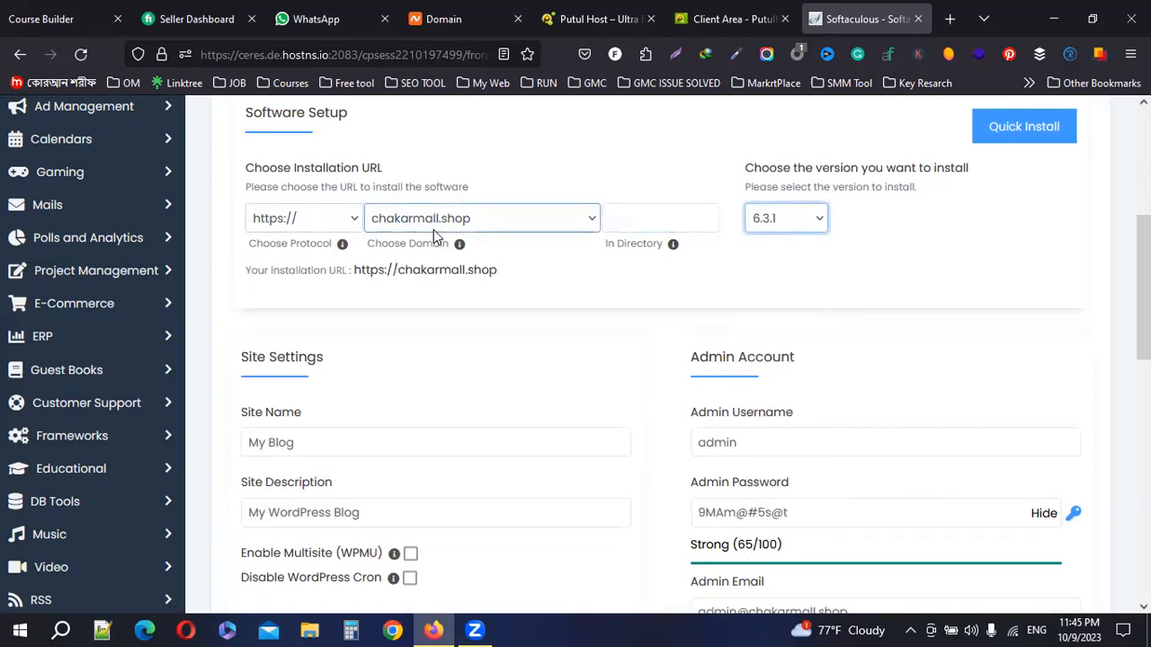
scroll(341, 350, "down", 2)
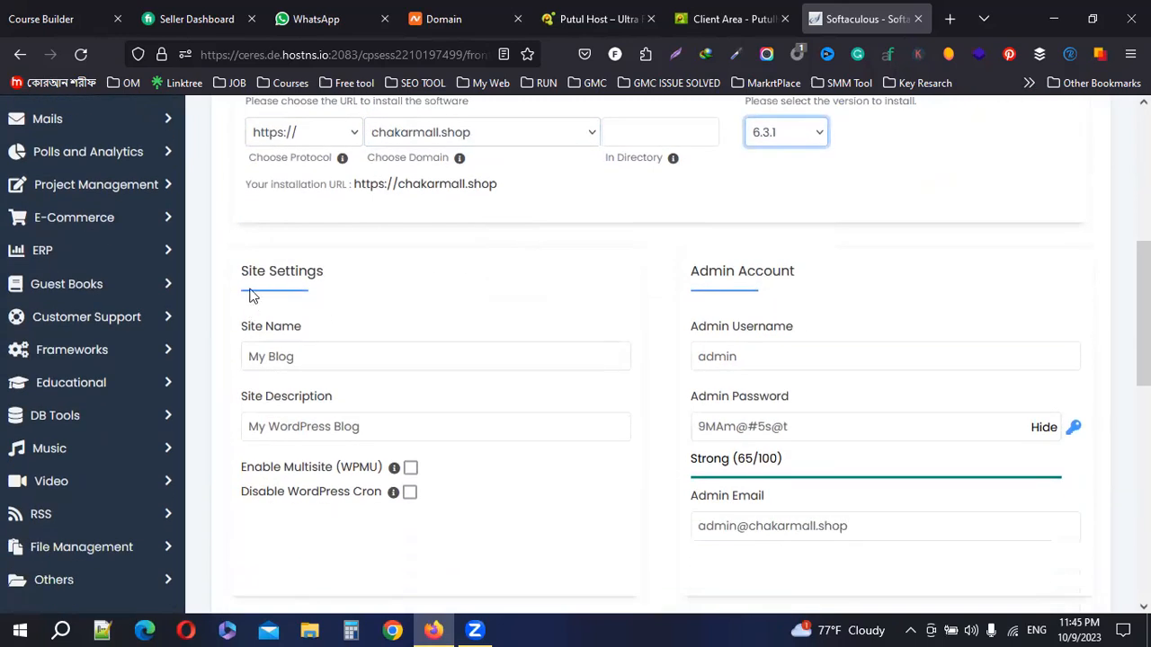
triple_click(321, 358)
left_click(351, 359)
double_click(352, 357)
left_click(327, 354)
left_click(426, 432)
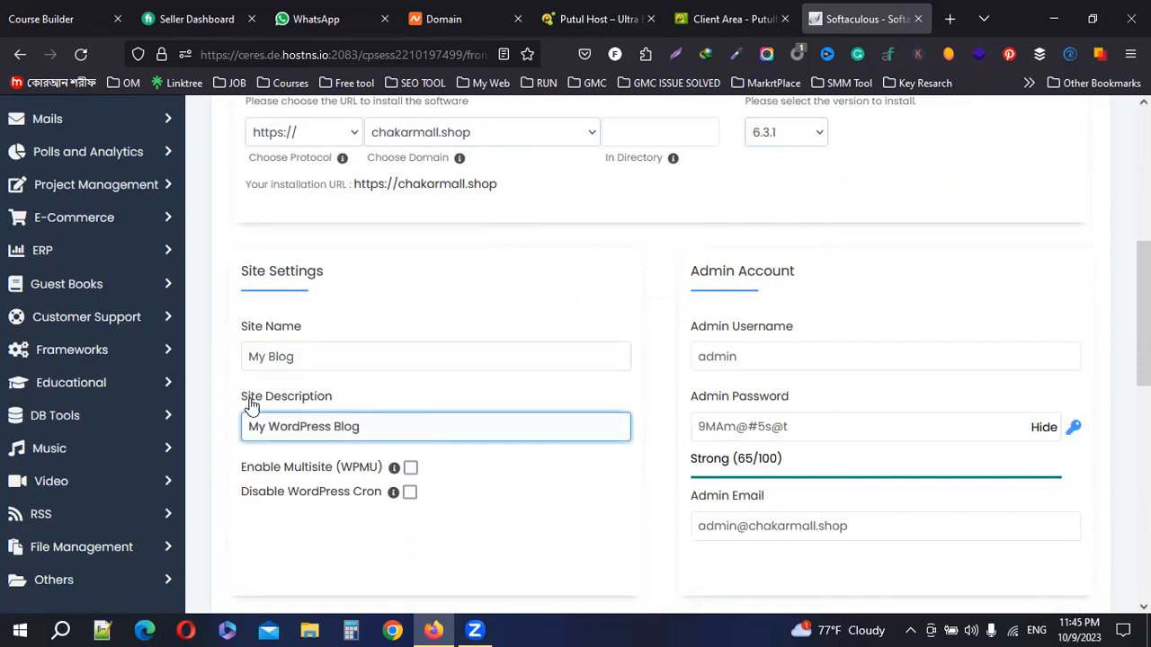
Replace the admin username with chakarmall, copied from the installation URL
left_click(831, 357)
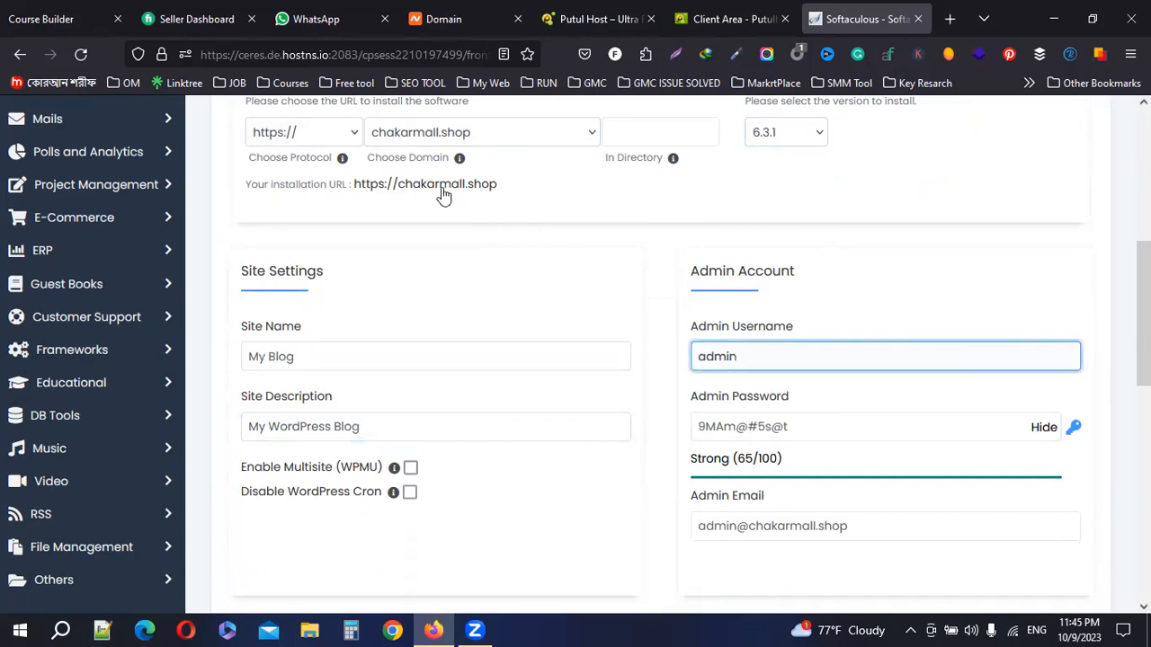
left_click_drag(396, 190, 465, 196)
key("ctrl+c")
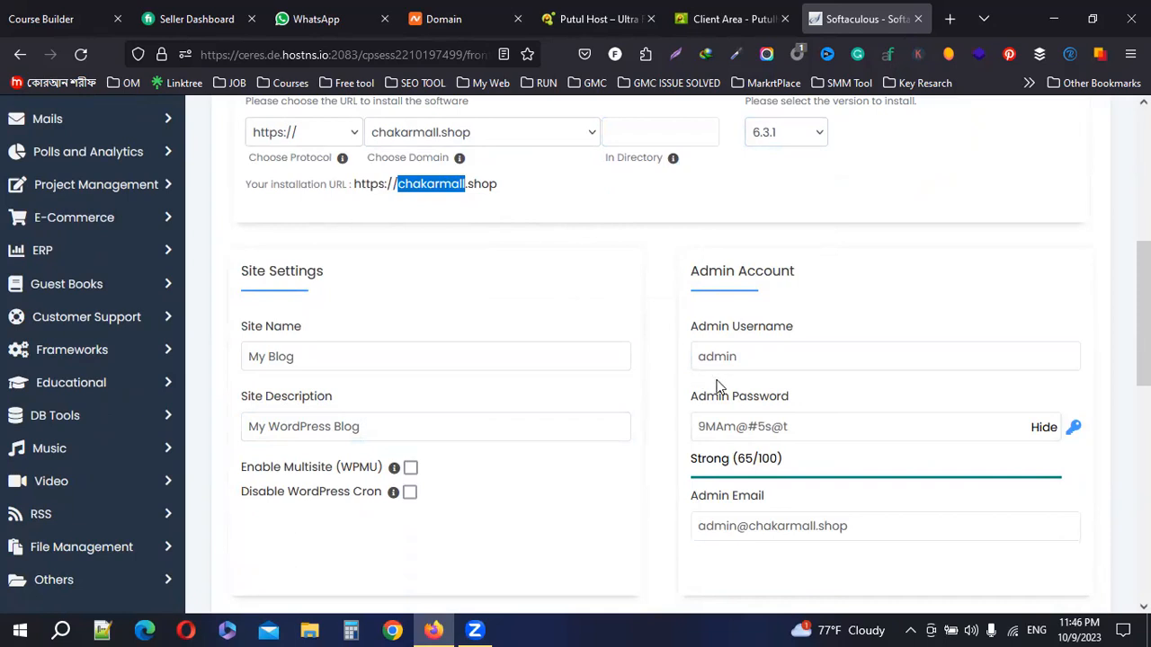
double_click(765, 357)
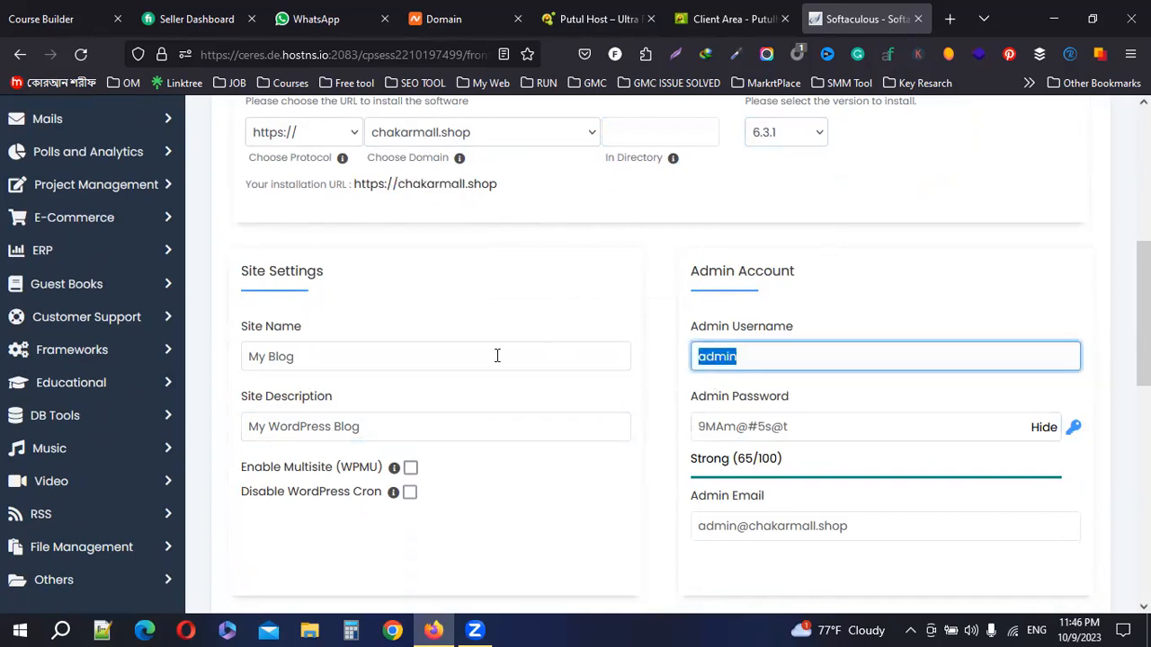
key("ctrl+v")
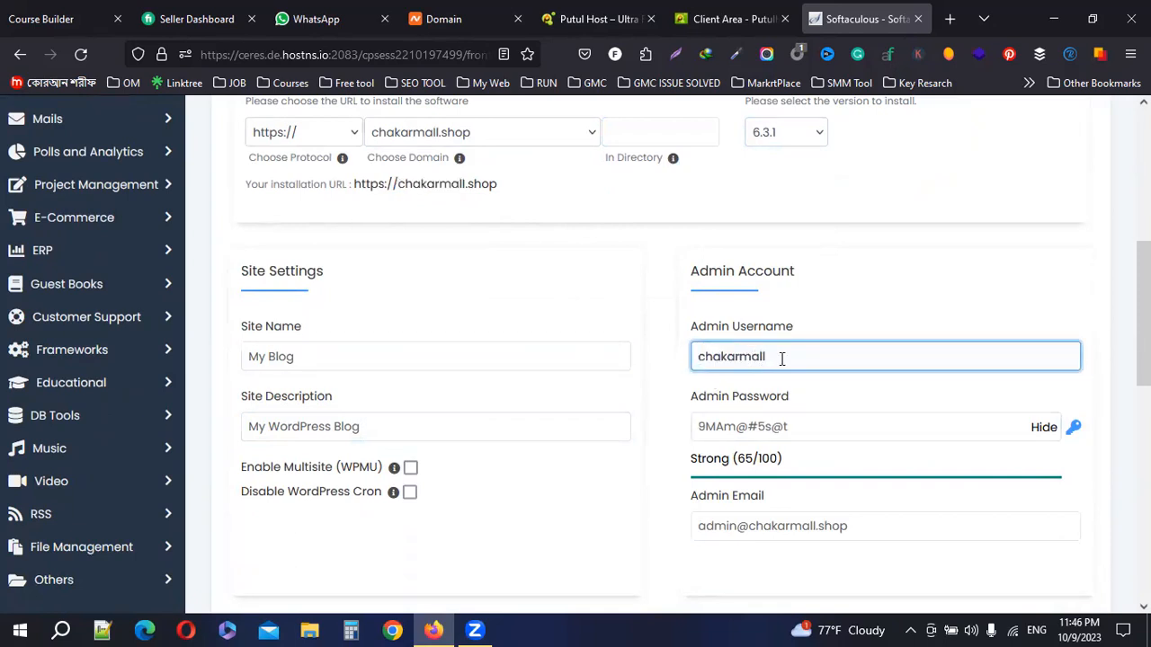
Replace the generated admin password with a new account password, hiding its characters
key("Tab")
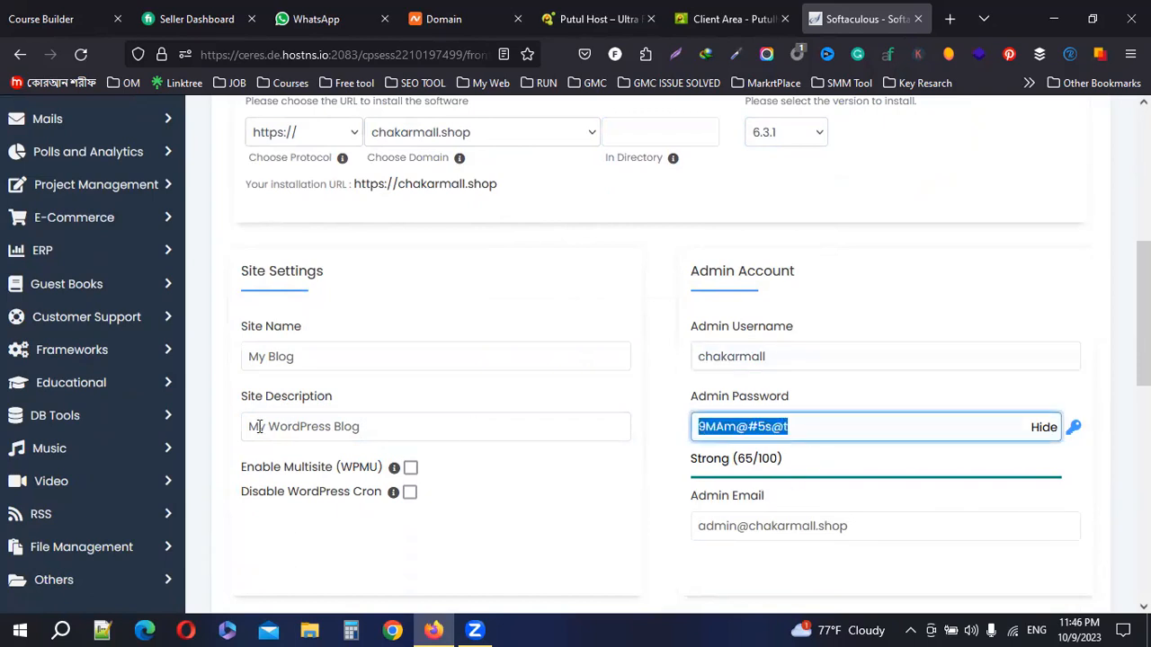
key("BackSpace")
type("l")
left_click(1044, 430)
left_click(760, 428)
type("******")
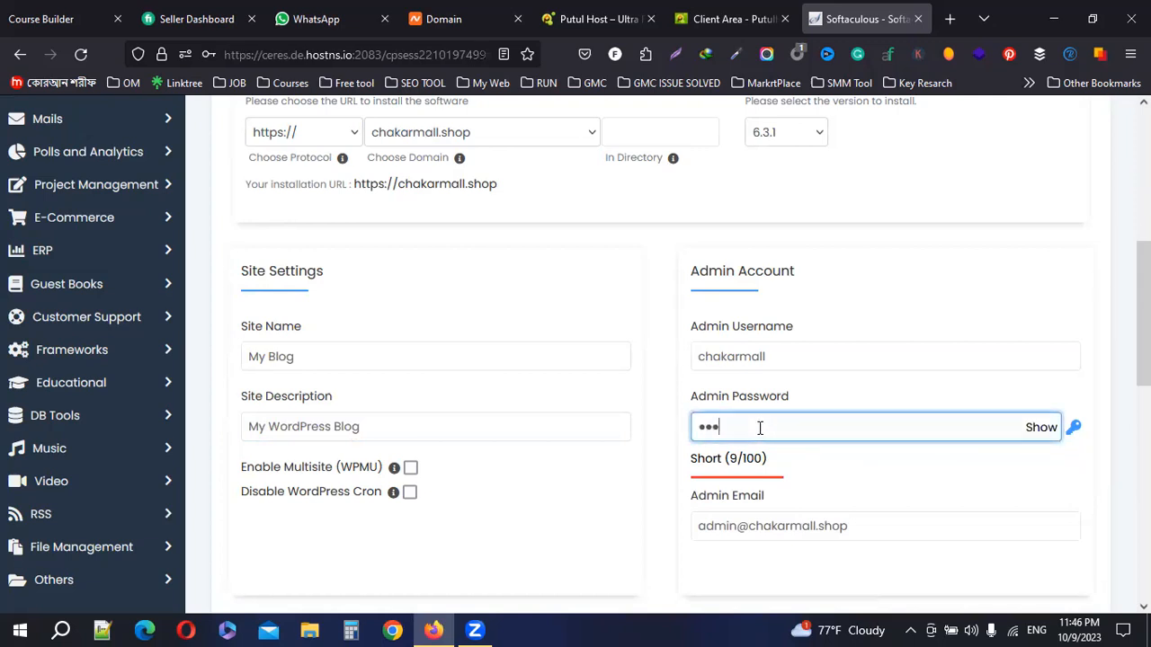
type("*******")
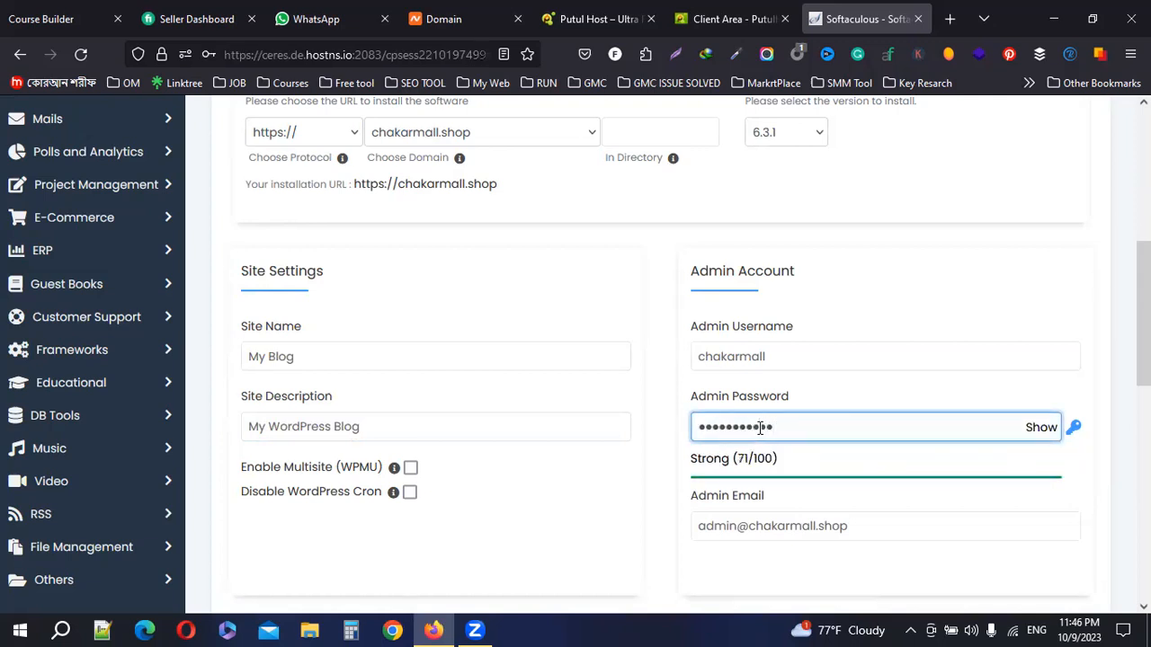
Replace the default admin email with the site owner's e-mail address, using the saved suggestion
left_click(830, 531)
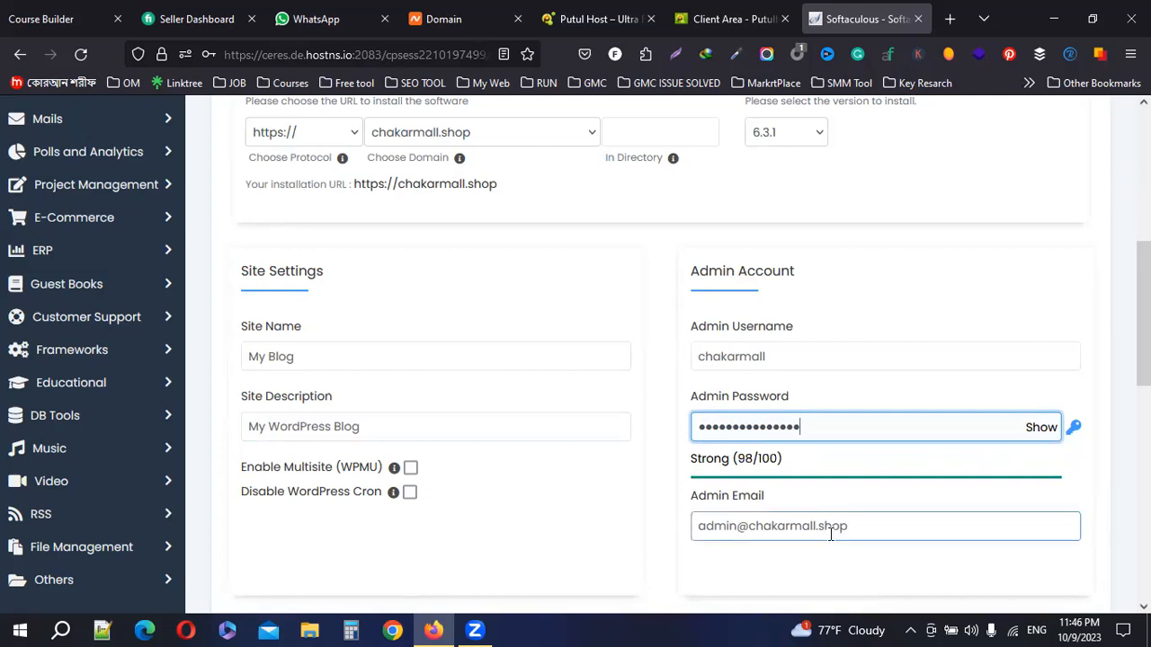
left_click_drag(887, 533, 314, 532)
key("BackSpace")
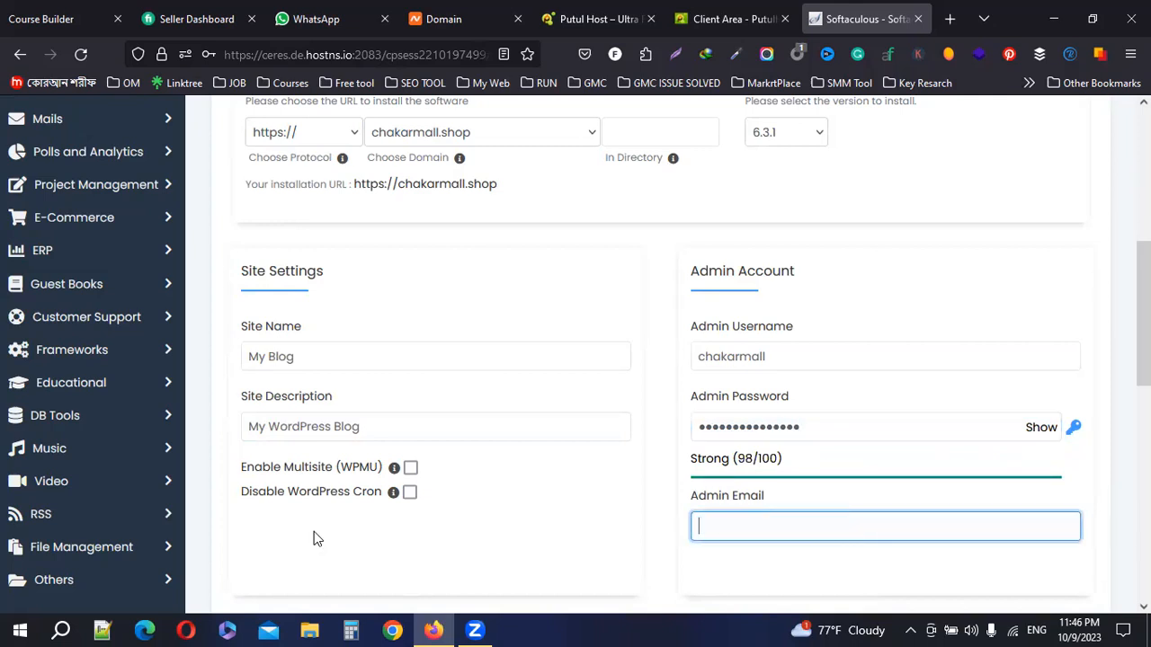
type("f")
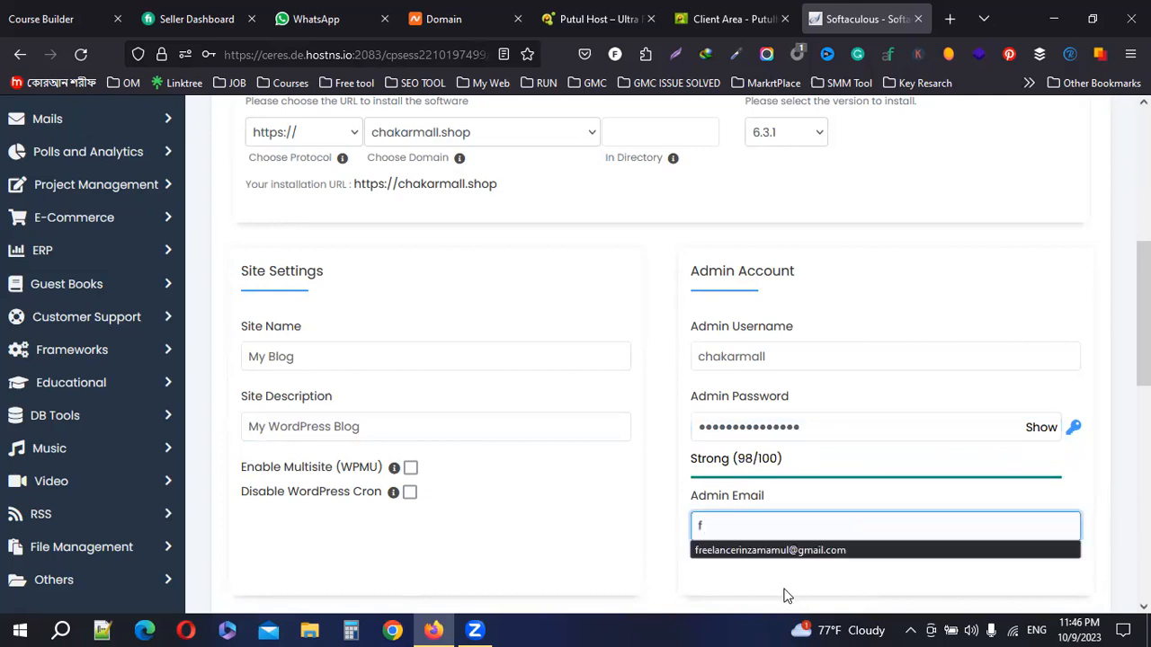
left_click(780, 548)
Enter the admin's e-mail address as the recipient of the installation details, and return to the Software Setup section for review
scroll(860, 529, "down", 1)
scroll(859, 528, "down", 3)
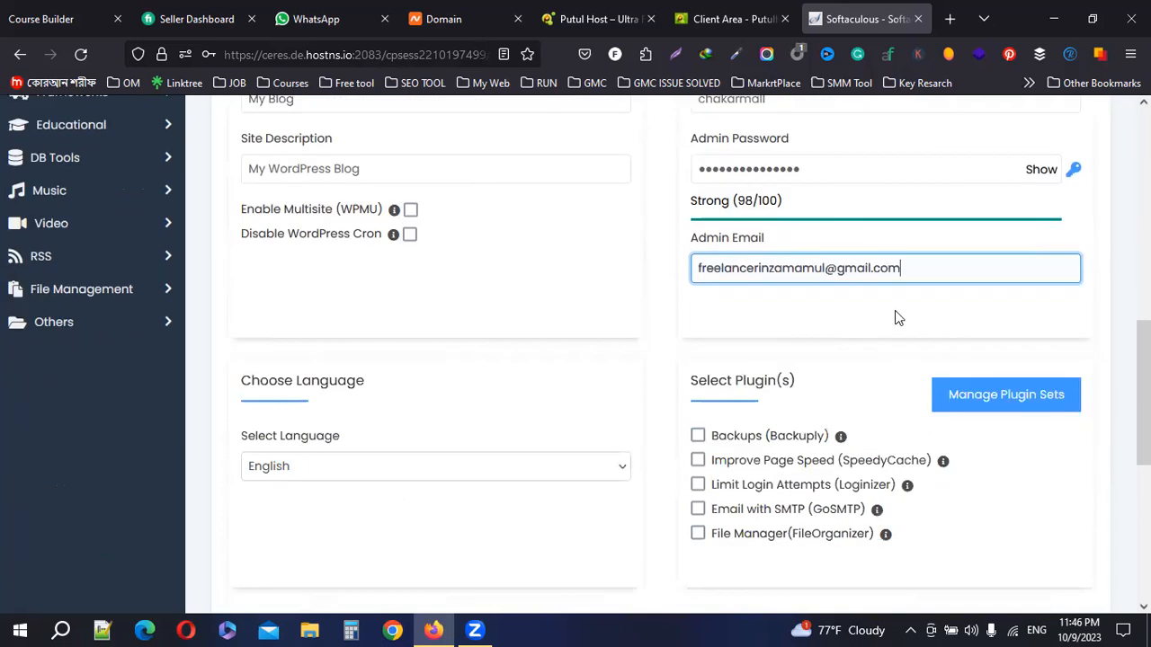
triple_click(755, 262)
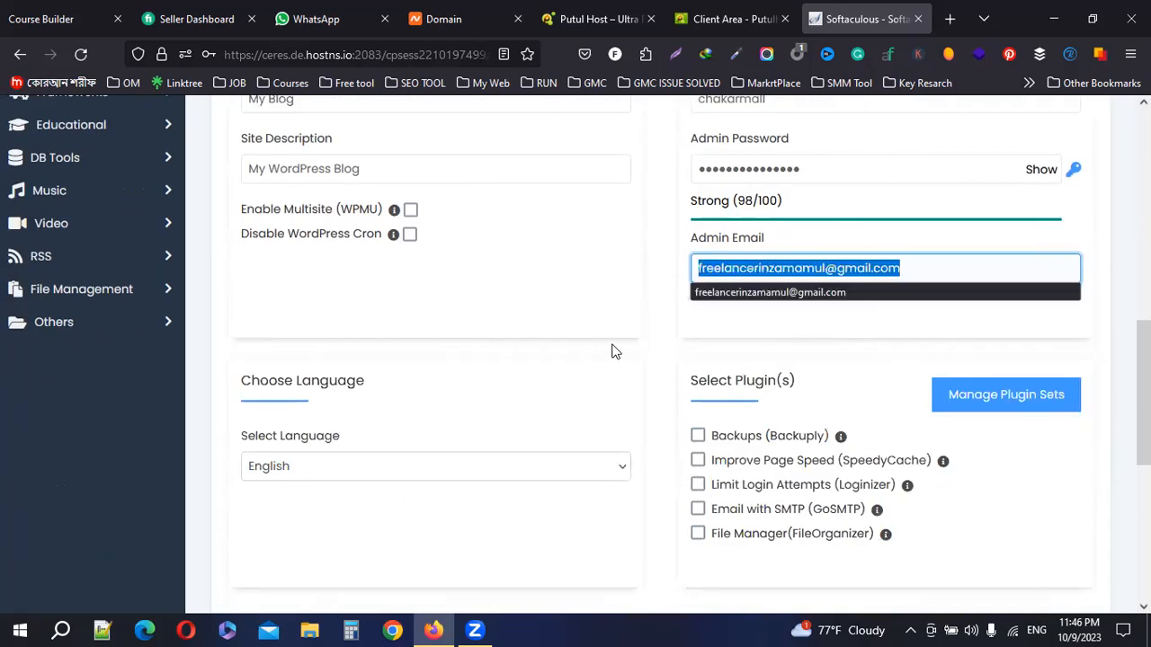
left_click(661, 340)
scroll(642, 396, "down", 5)
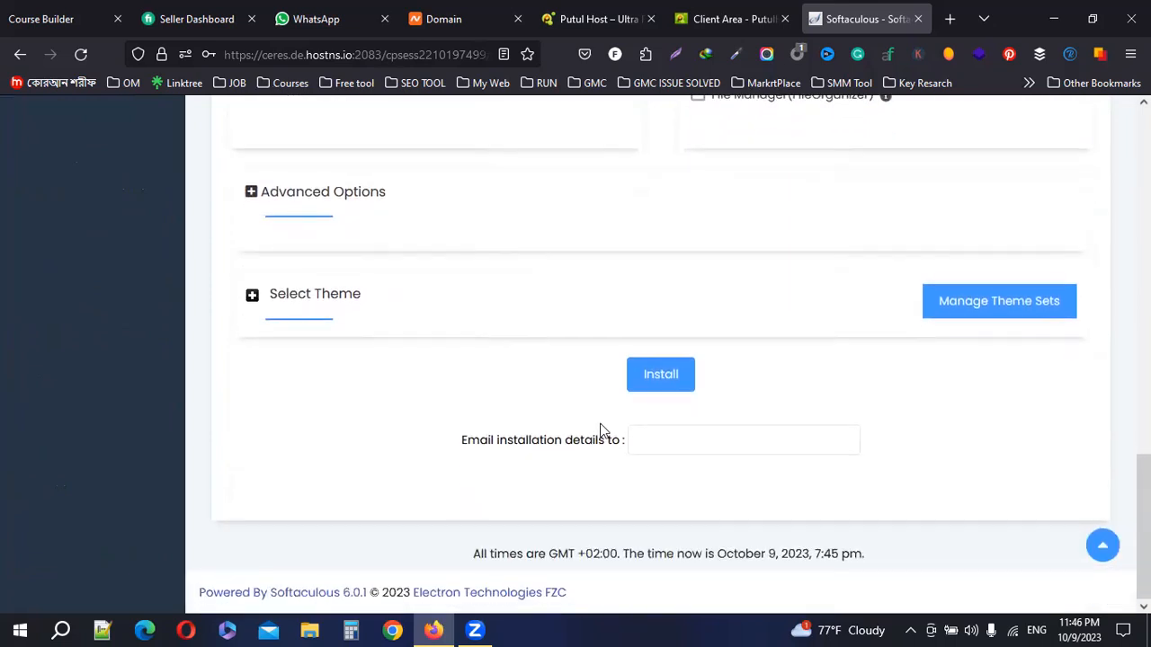
left_click(696, 447)
left_click(738, 462)
left_click(736, 482)
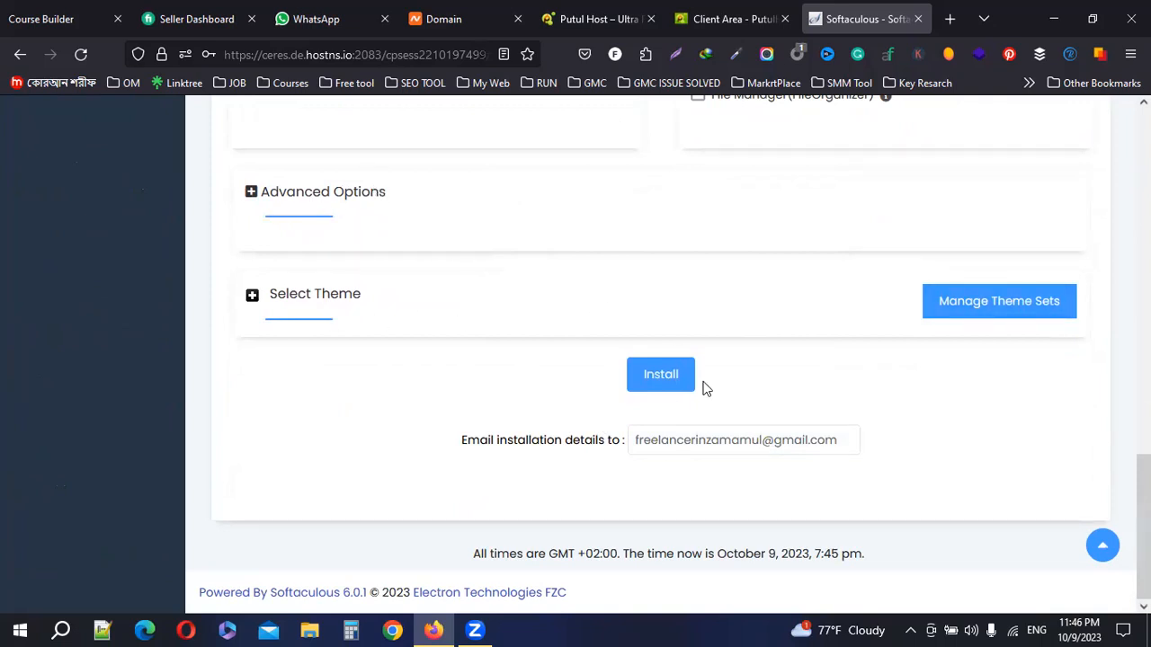
scroll(778, 430, "up", 5)
scroll(520, 296, "up", 5)
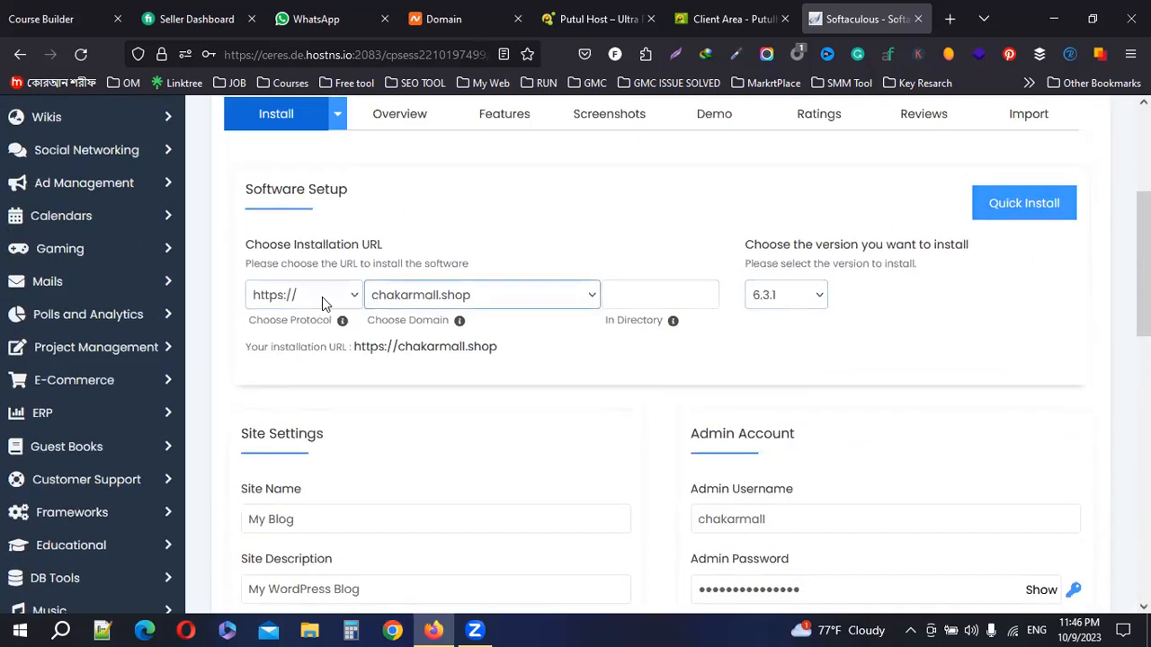
Replace the default site name with chakarmall, copied from the admin username
scroll(467, 351, "down", 2)
left_click(290, 349)
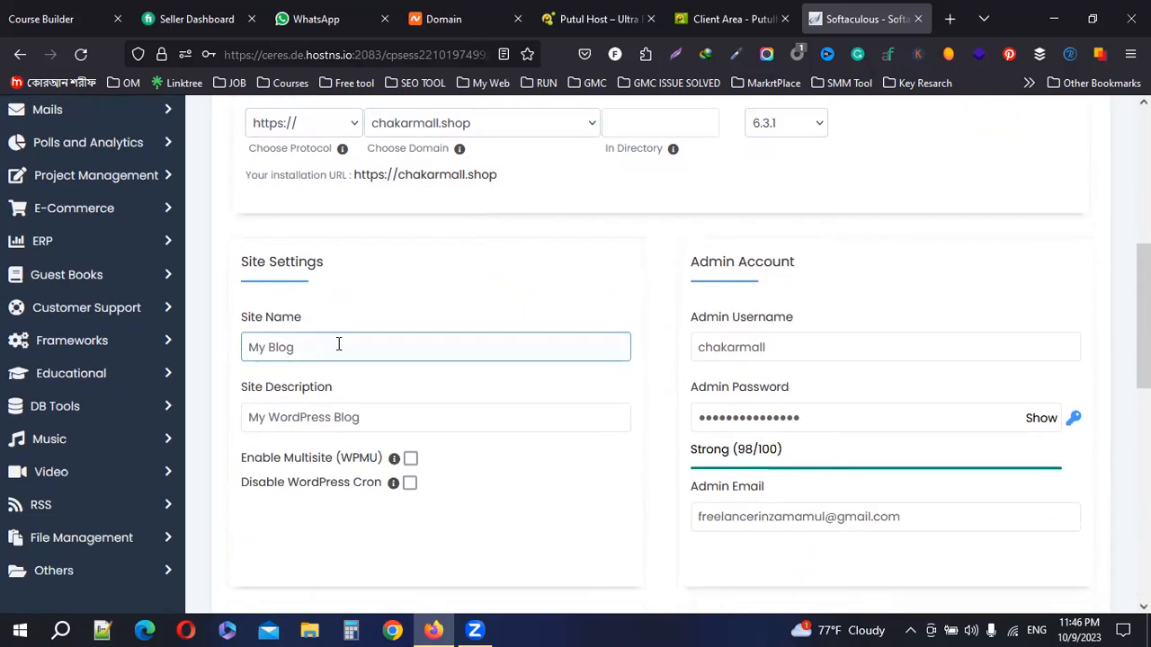
left_click(803, 355)
double_click(800, 350)
key("ctrl+c")
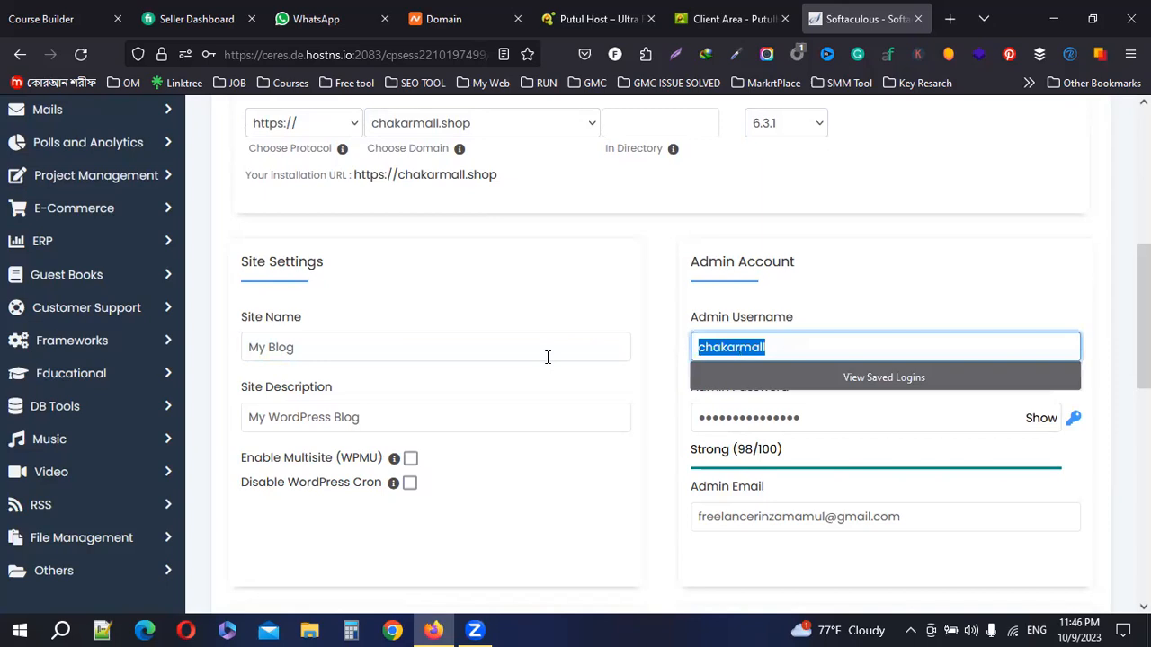
left_click(406, 347)
key("ctrl+a")
key("ctrl+v")
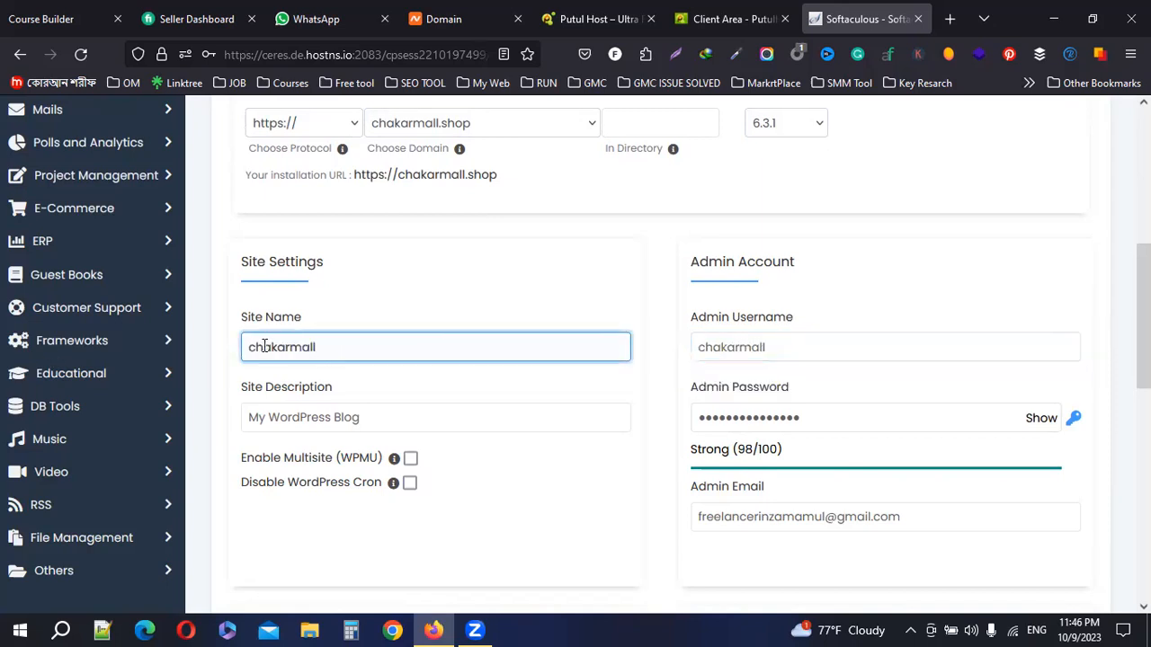
Reformat the site name as two capitalised words, Chakar Mall
key("Home")
key("Delete")
type("C")
left_click(290, 349)
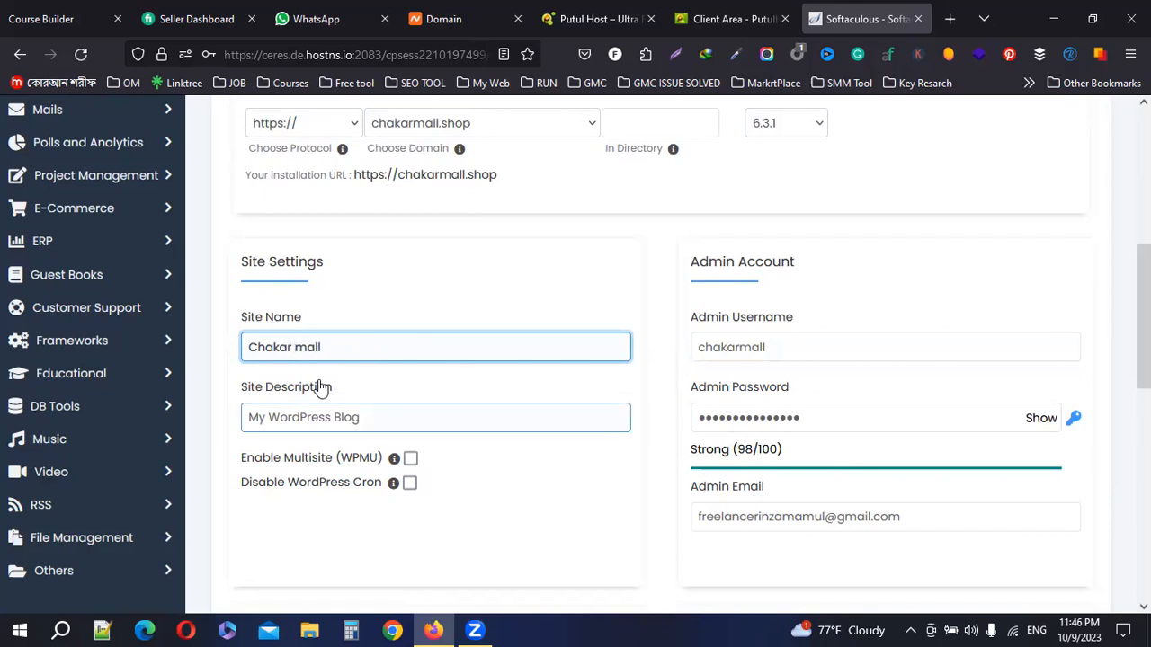
key("Delete")
type("M")
left_click(619, 317)
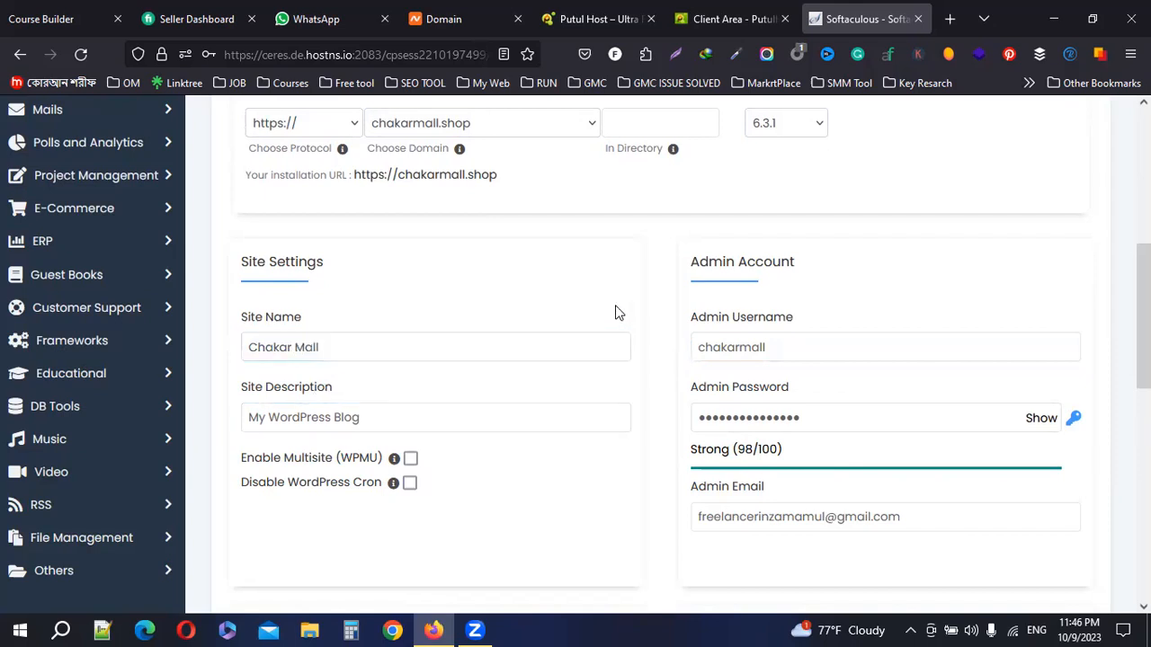
Review the site description, admin account, language and plugin settings, and the recipient of the installation details
scroll(599, 326, "down", 2)
left_click(333, 329)
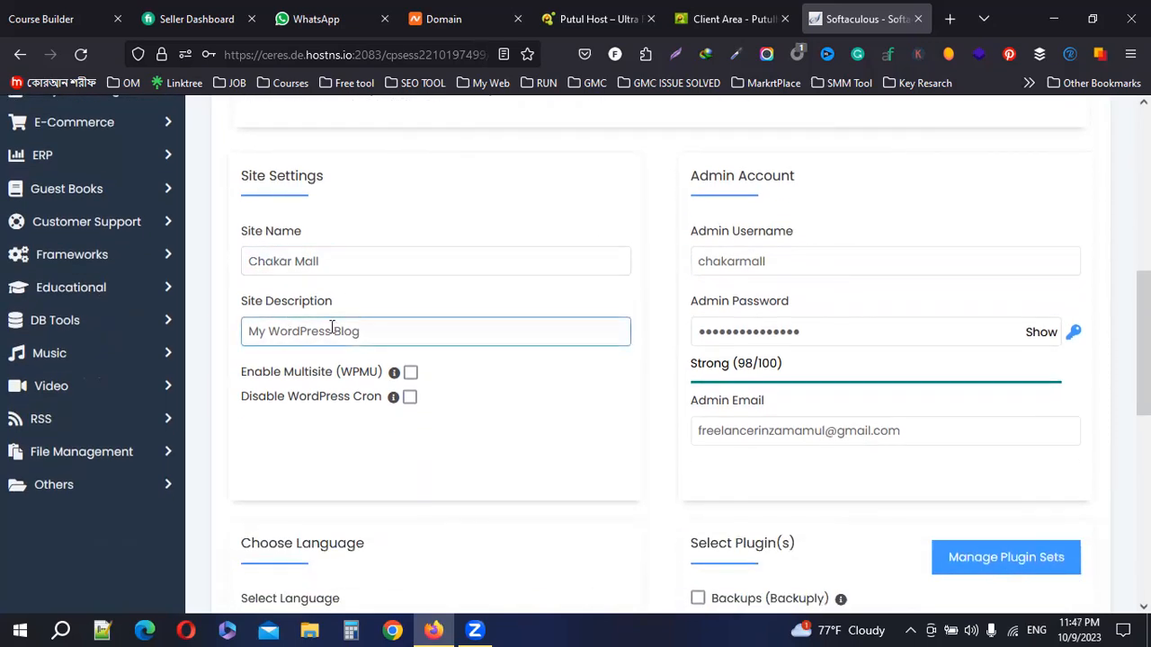
left_click(405, 336)
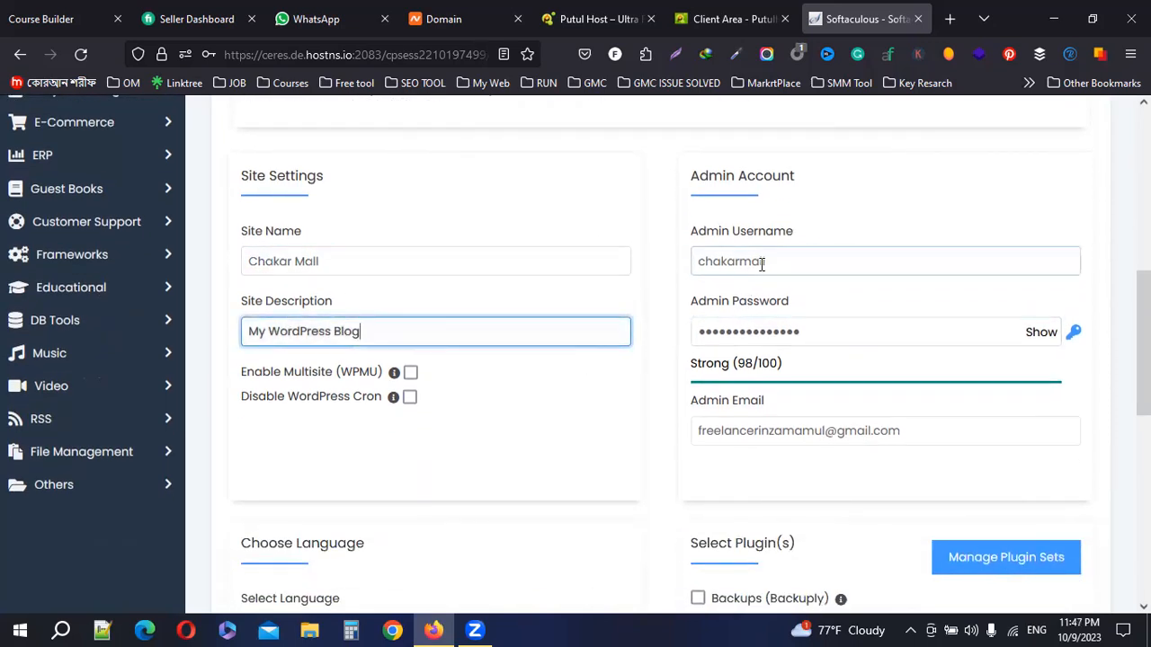
scroll(783, 342, "down", 4)
scroll(836, 347, "up", 2)
scroll(843, 348, "down", 10)
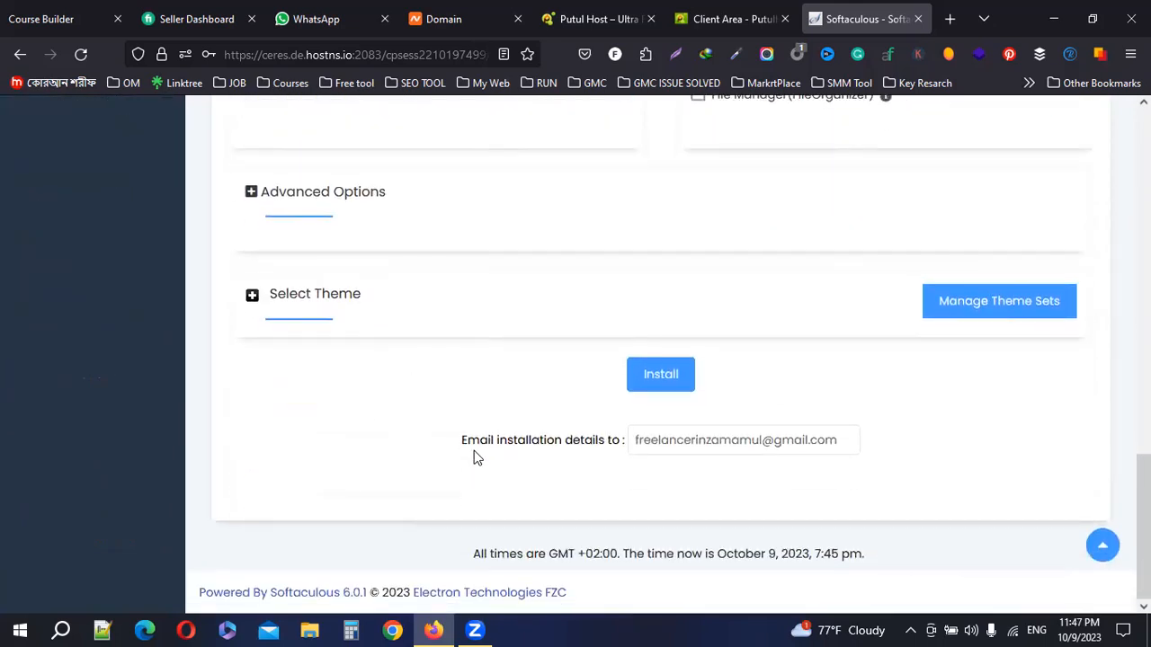
left_click_drag(460, 441, 618, 444)
scroll(470, 385, "up", 5)
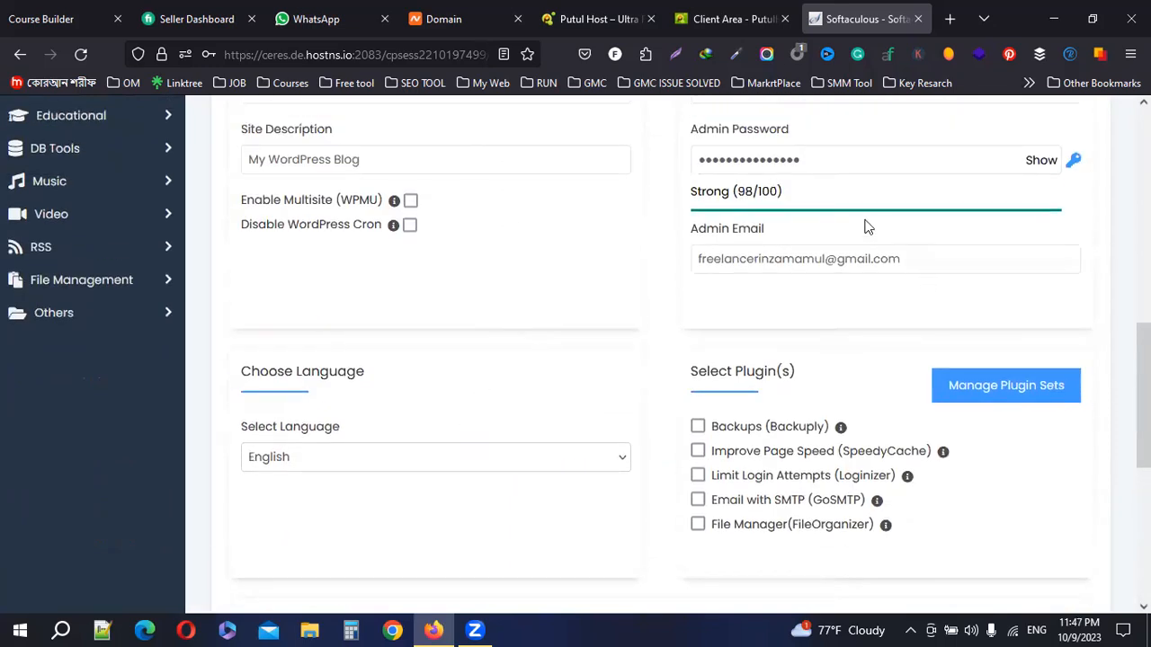
scroll(310, 257, "up", 2)
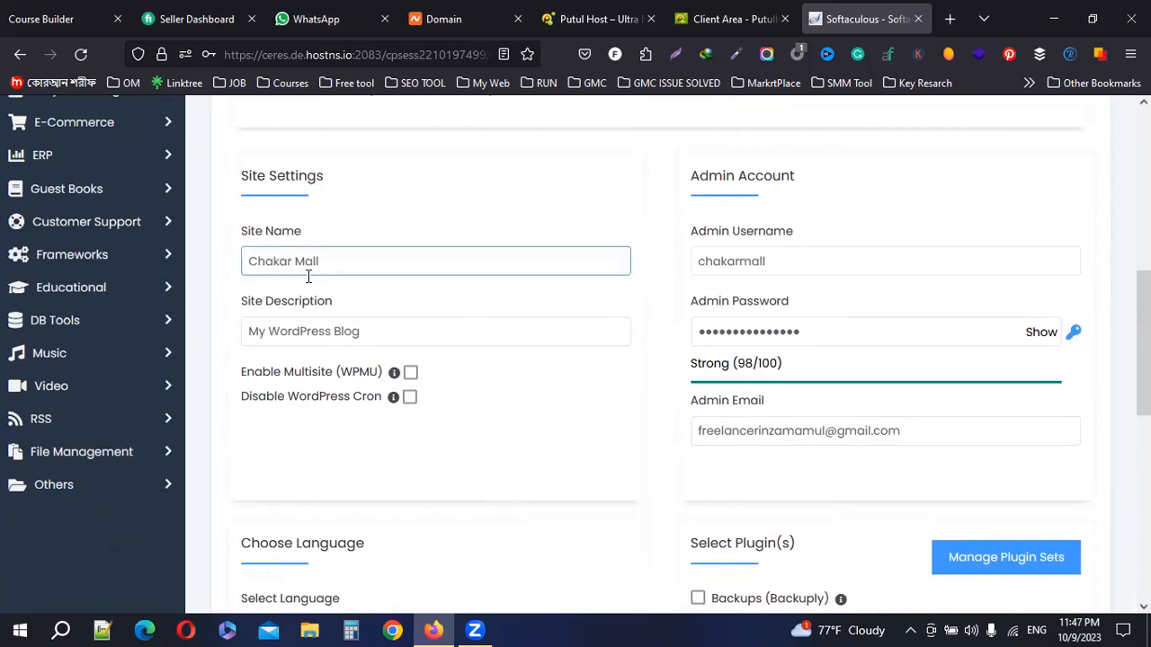
scroll(306, 272, "up", 3)
scroll(869, 491, "down", 4)
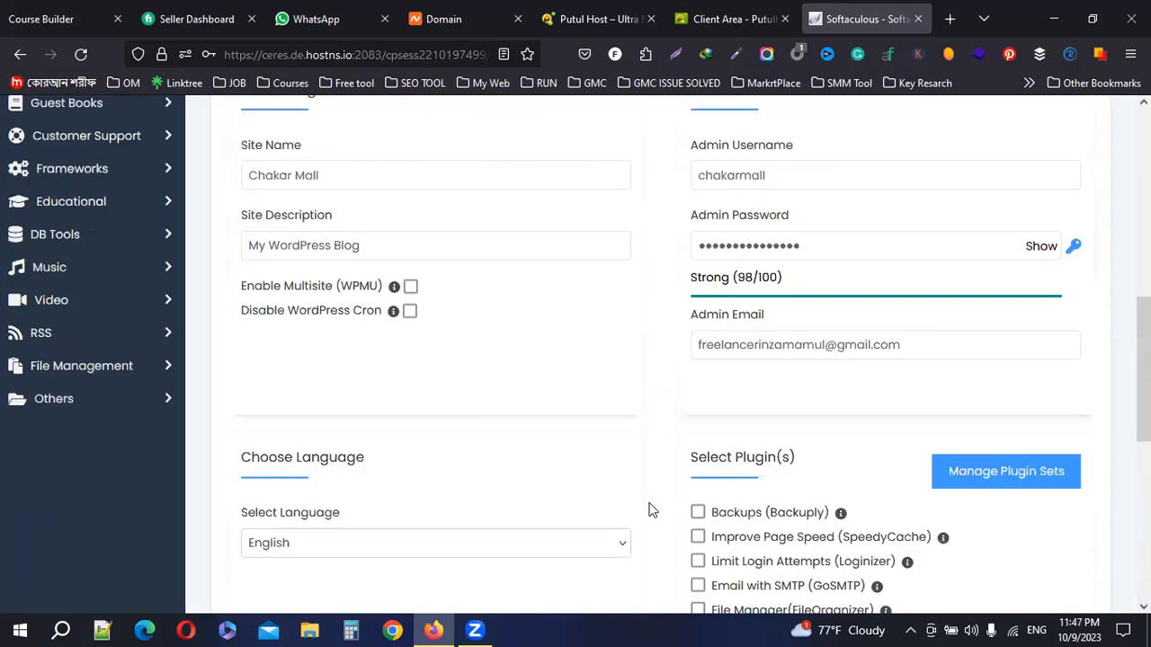
Install WordPress with the configured settings and save the admin login in the browser
scroll(660, 494, "down", 6)
left_click_drag(636, 440, 860, 441)
left_click(888, 441)
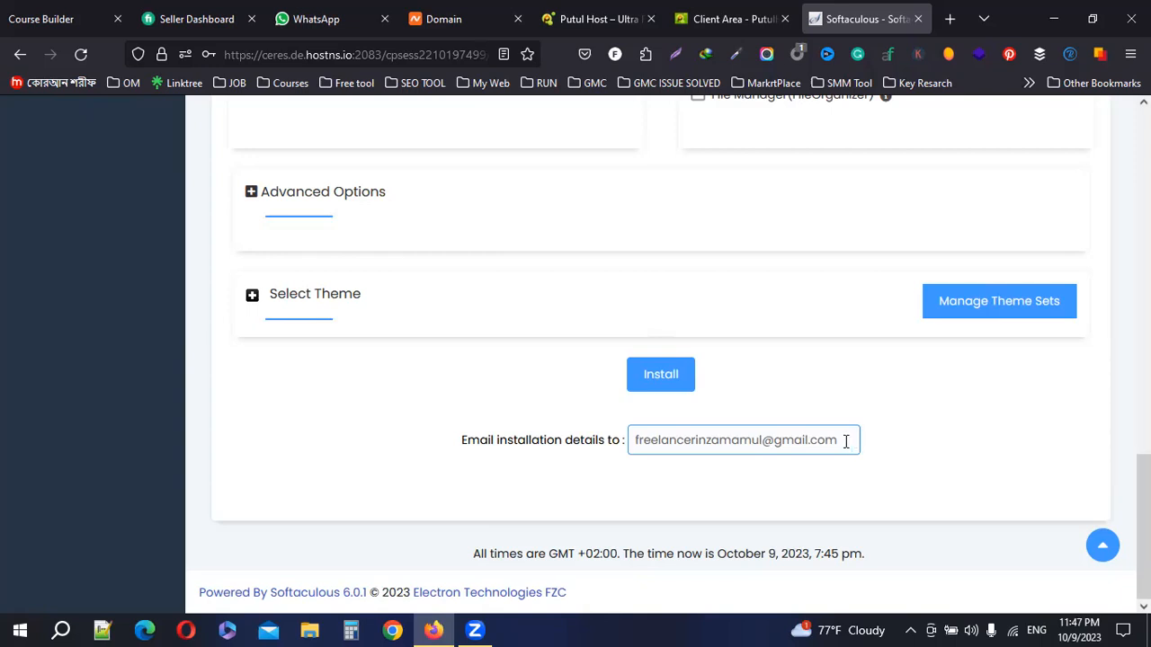
left_click(676, 379)
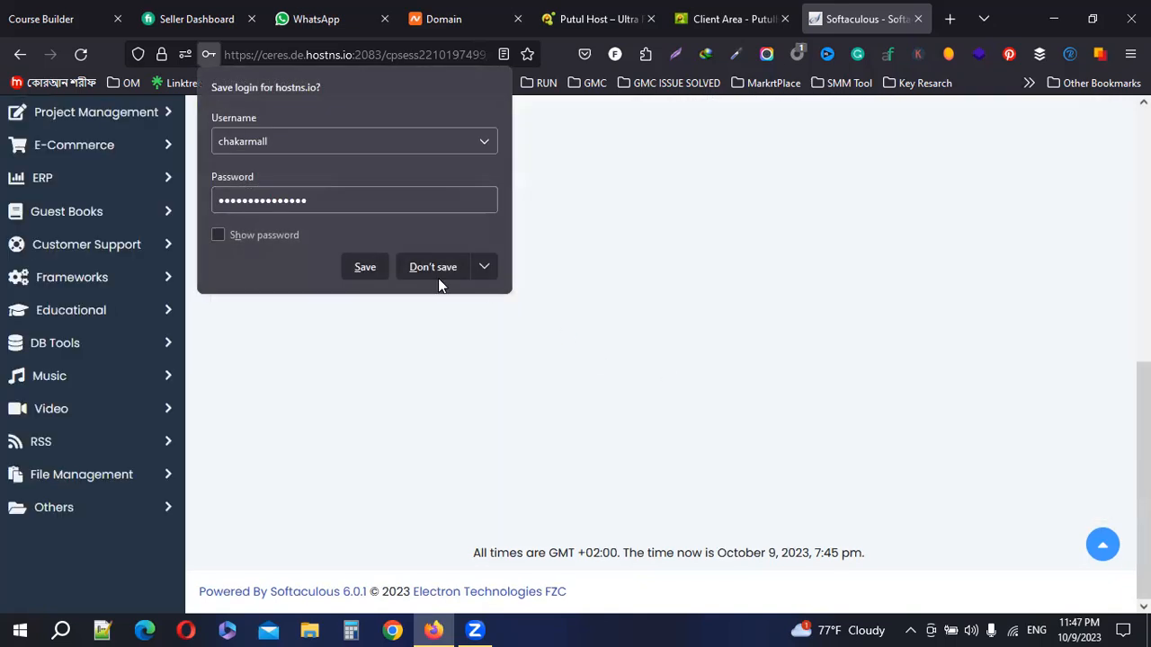
left_click(365, 266)
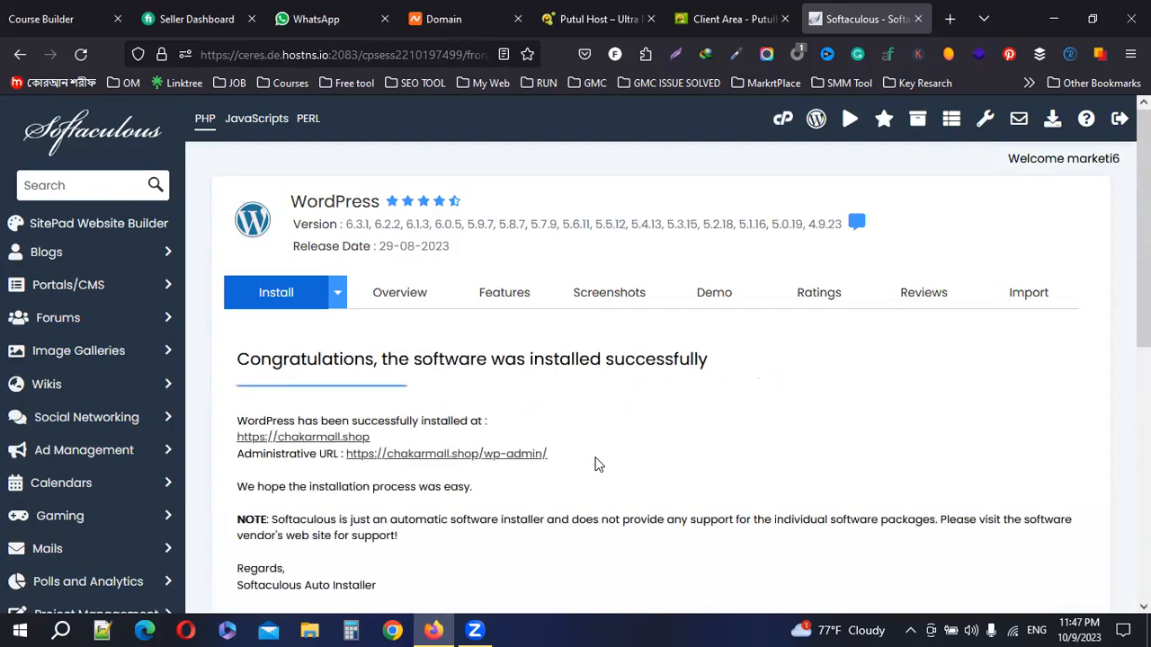
scroll(684, 424, "down", 2)
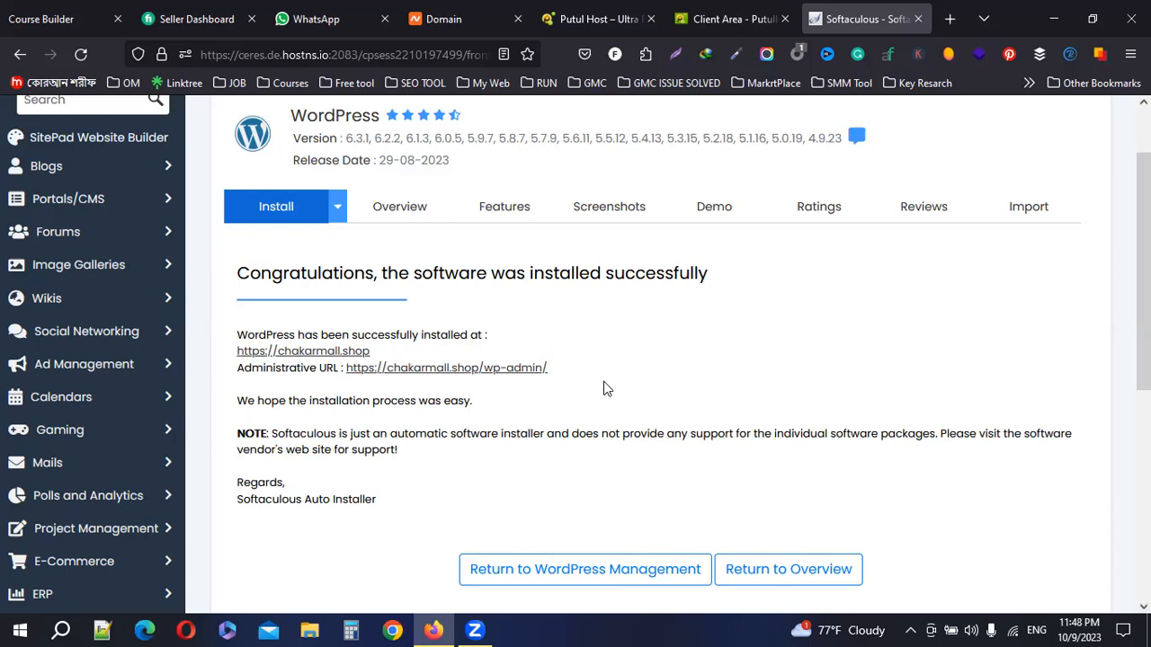
left_click(312, 352)
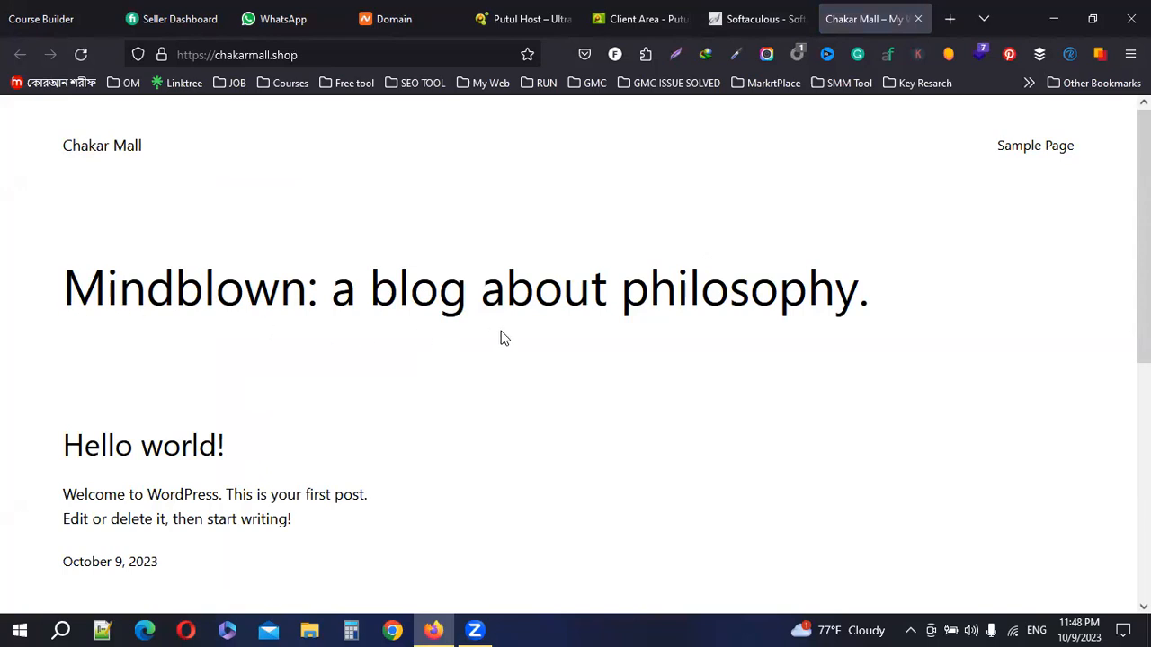
scroll(504, 331, "down", 5)
scroll(503, 331, "up", 5)
left_click(160, 60)
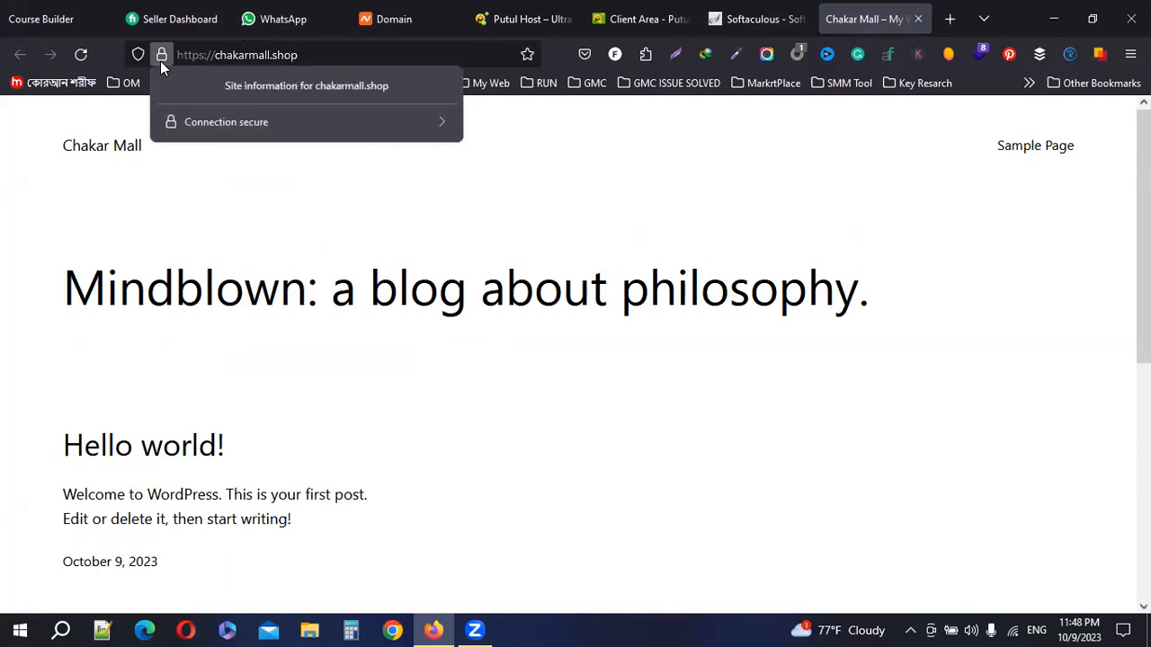
left_click(470, 260)
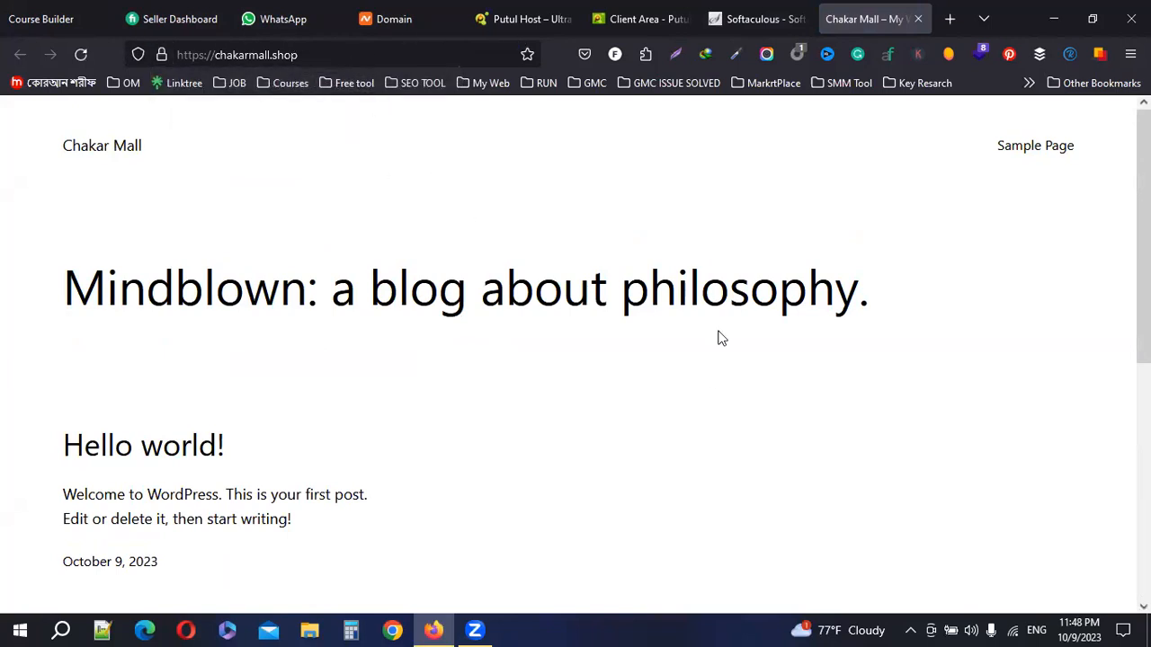
scroll(666, 331, "down", 10)
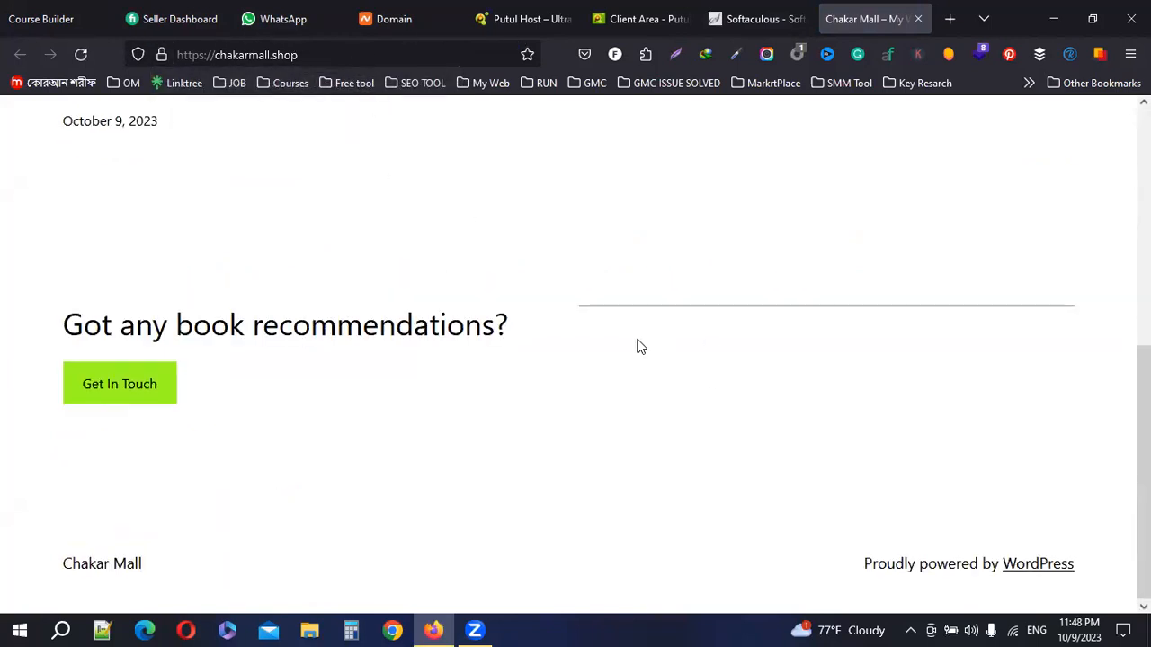
scroll(640, 347, "up", 10)
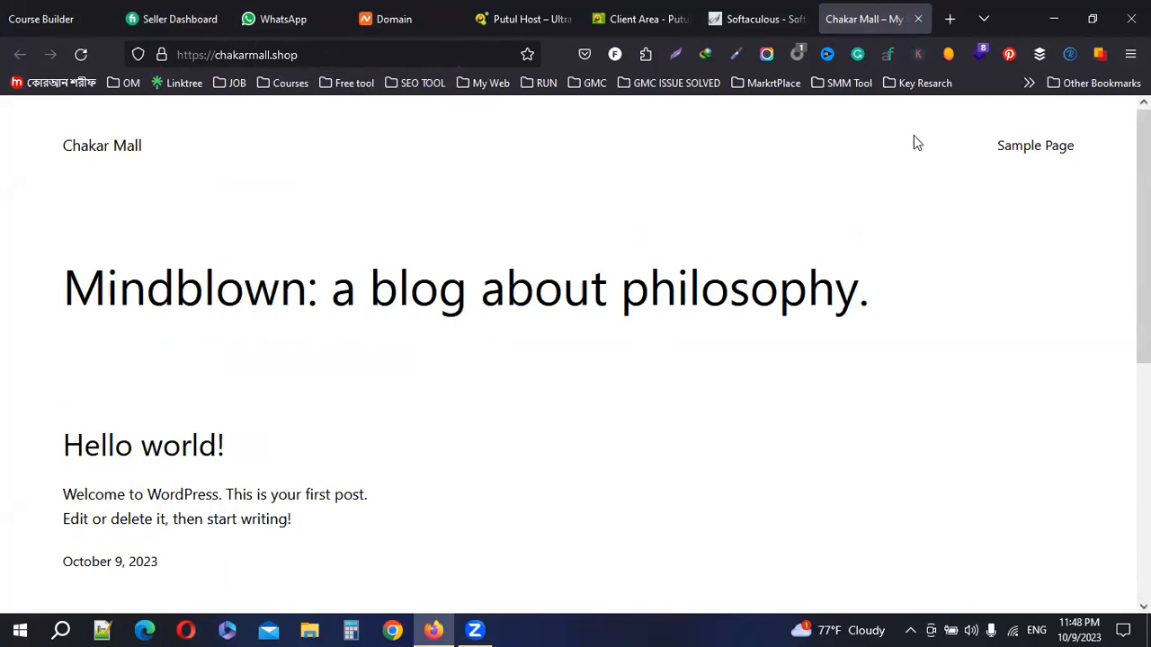
left_click(918, 19)
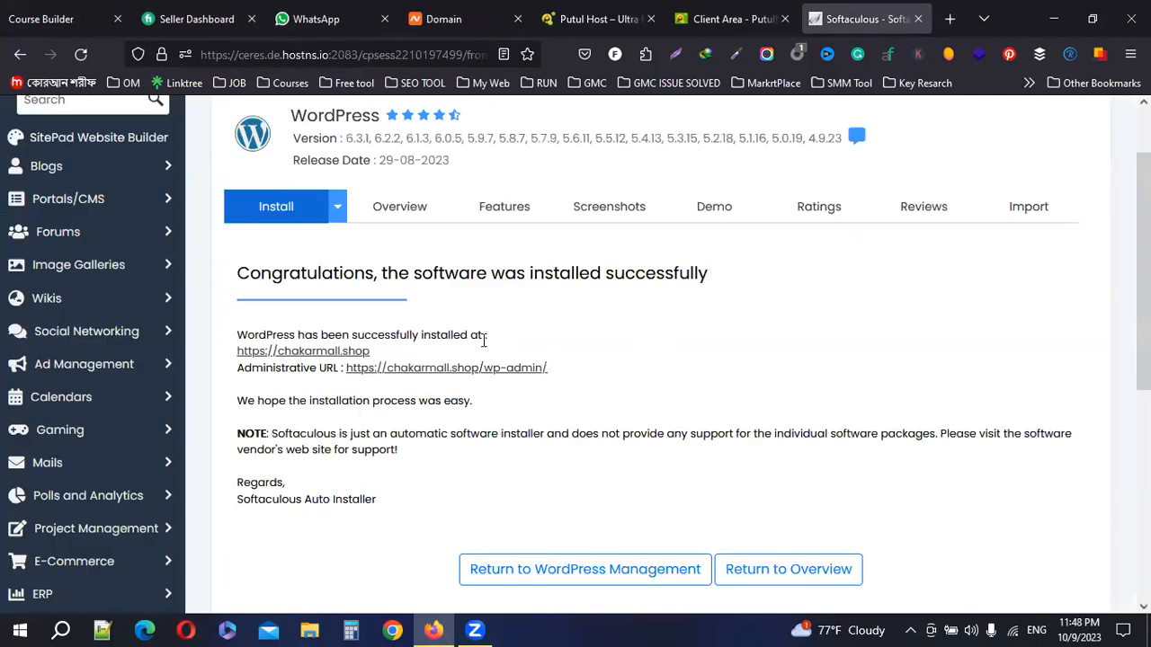
Open the site's WordPress admin dashboard from the administrative URL, dismiss the welcome panel and look over the dashboard
left_click_drag(238, 368, 501, 373)
left_click(493, 383)
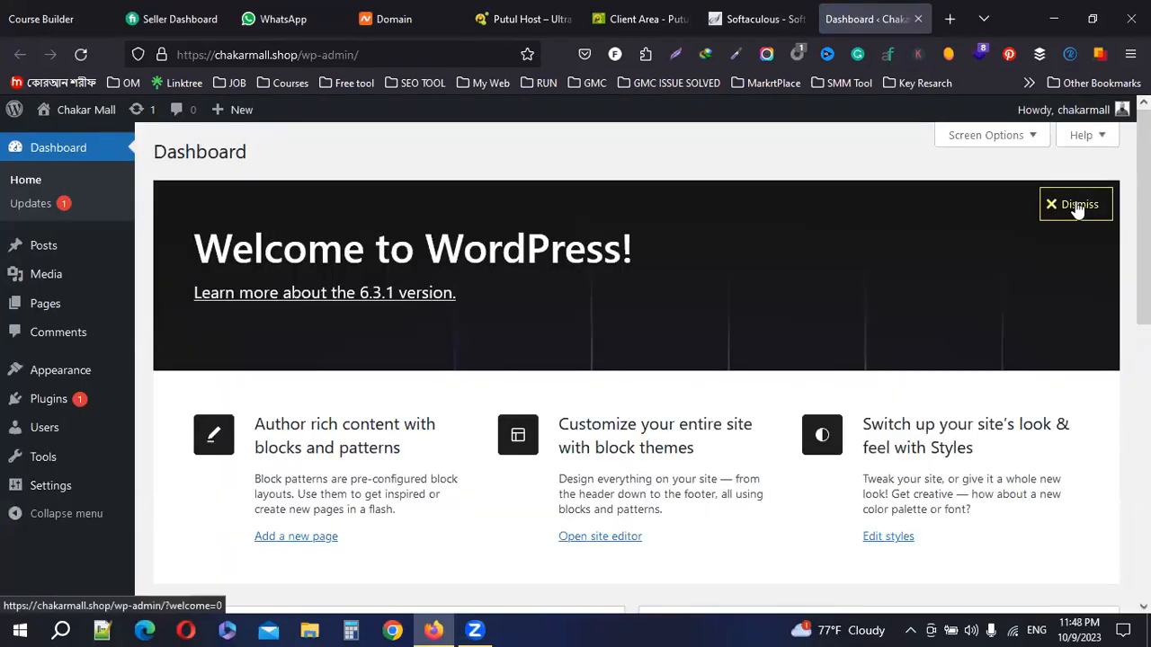
left_click(1075, 205)
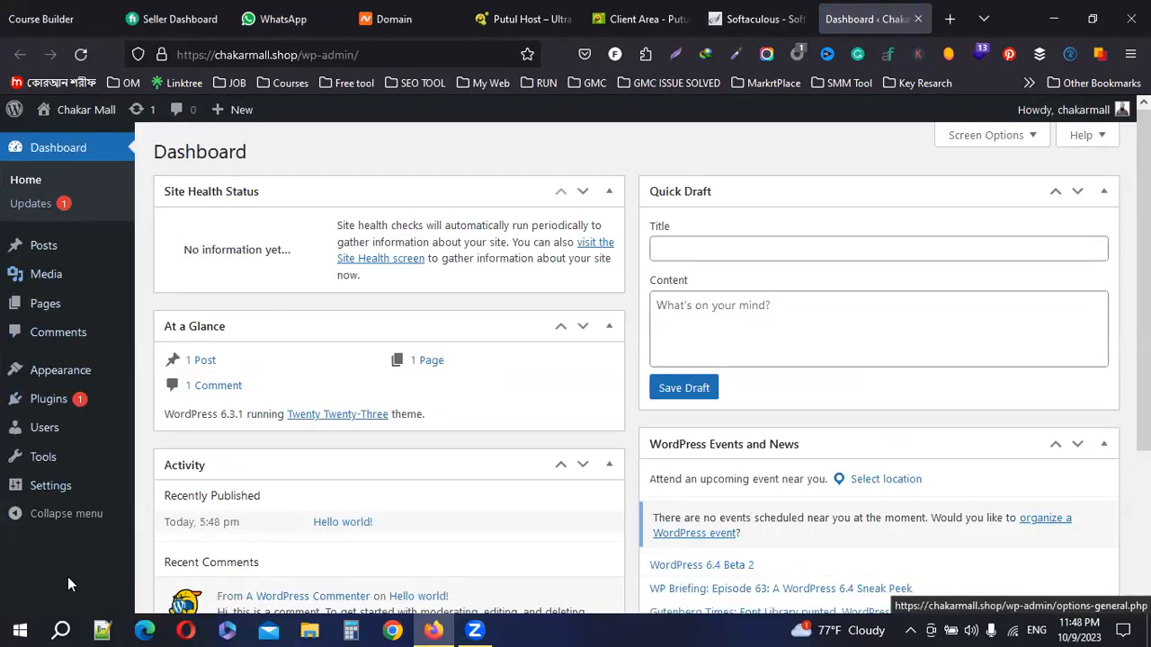
scroll(680, 360, "down", 3)
scroll(678, 366, "up", 3)
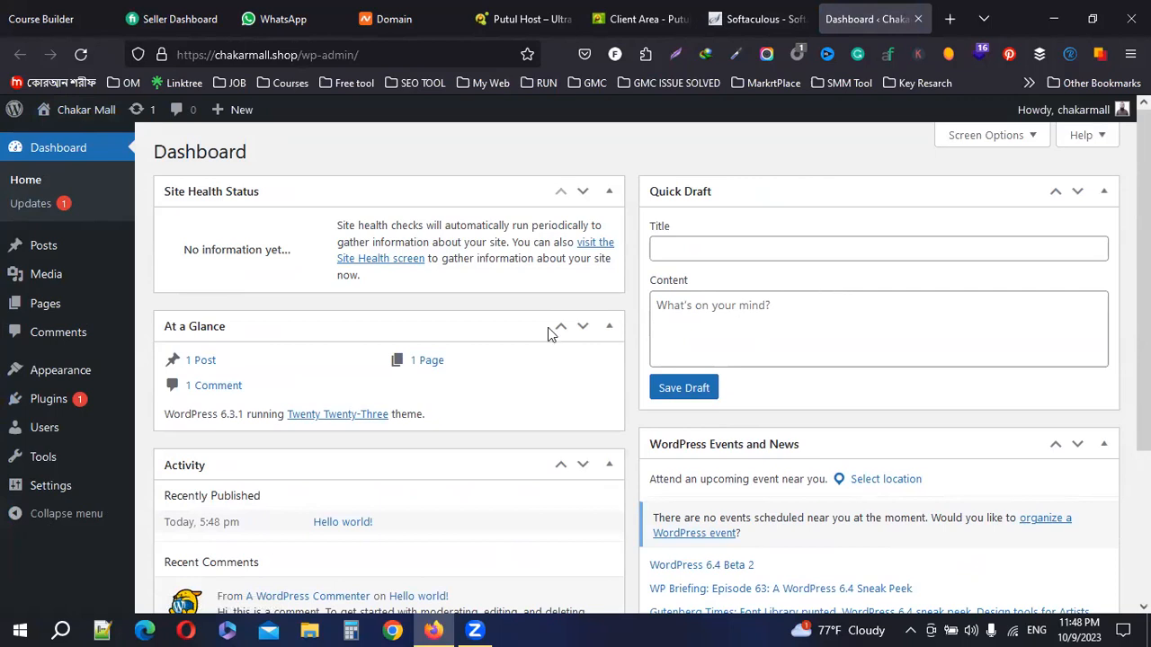
scroll(320, 366, "down", 3)
scroll(319, 362, "up", 3)
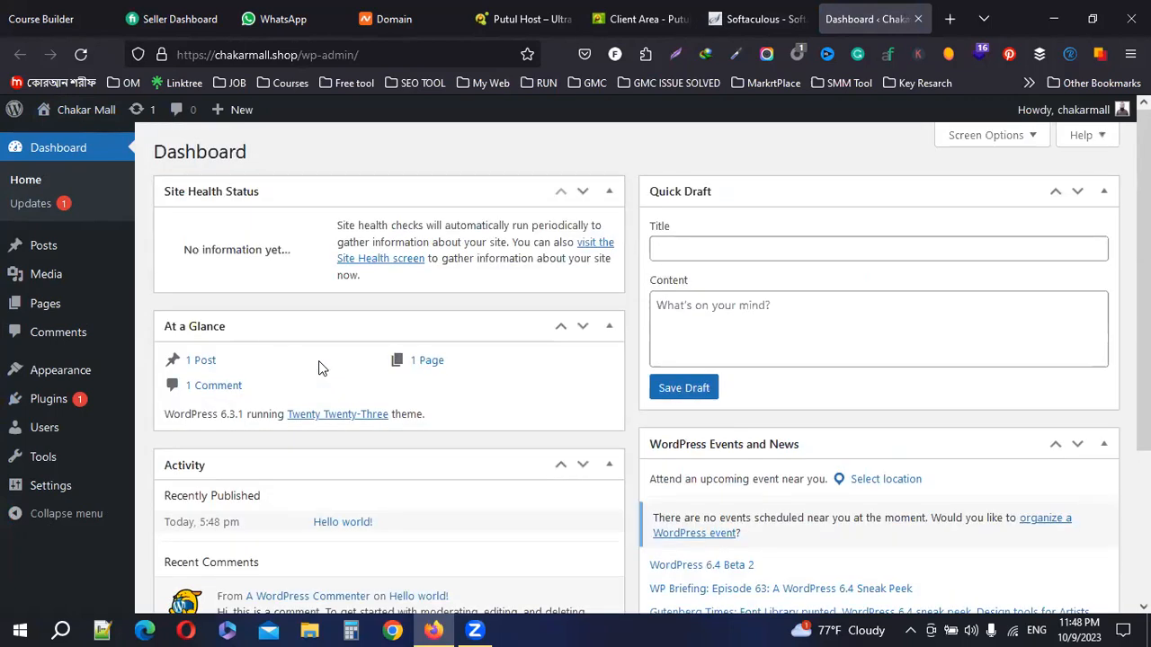